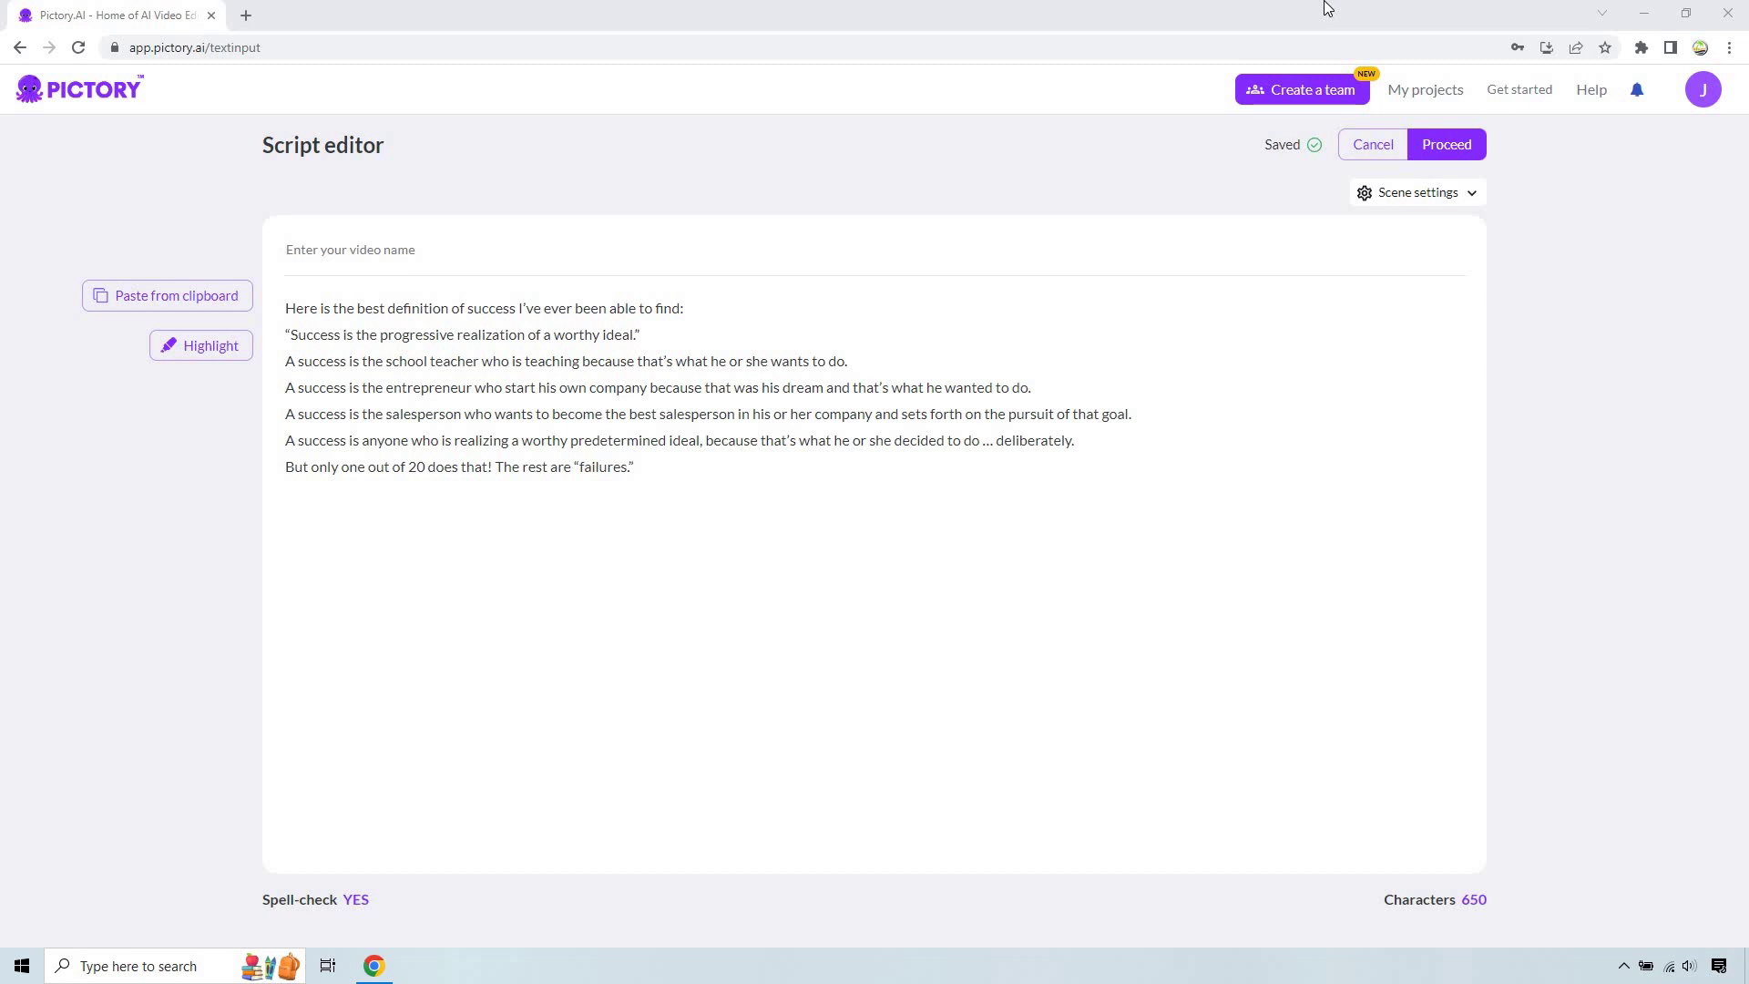
Step: Confirm the 650-character success quote script and proceed to template selection
click(749, 475)
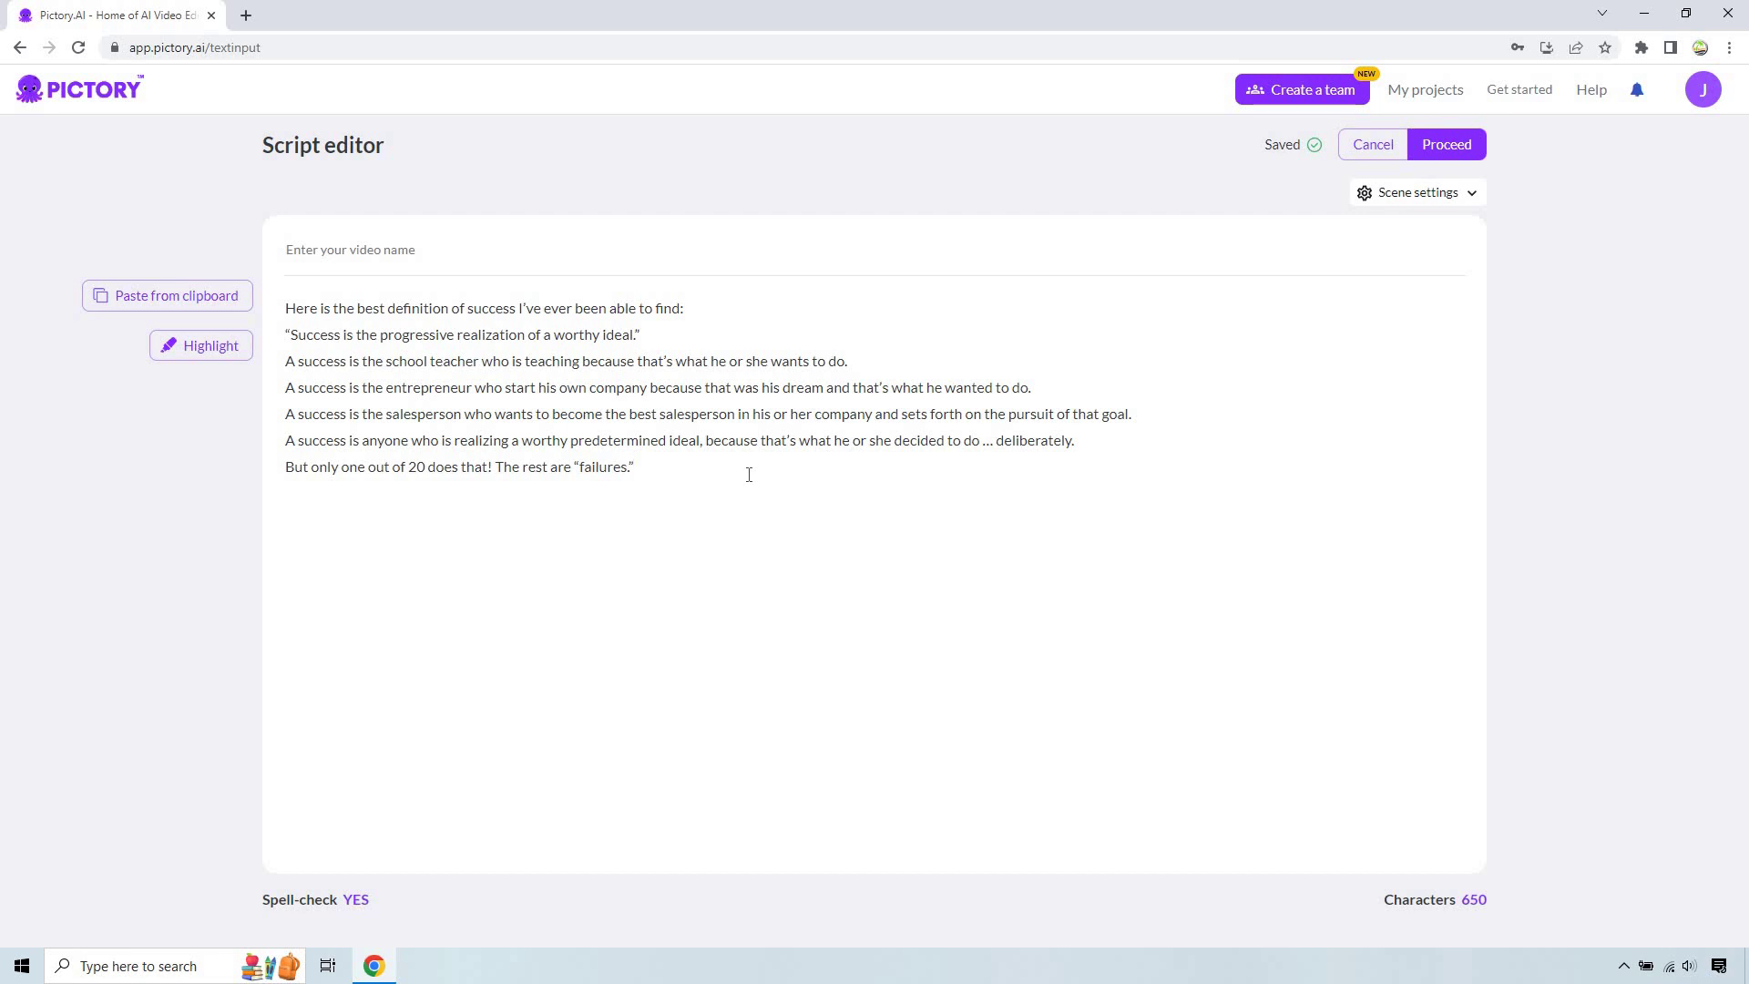
click(1474, 148)
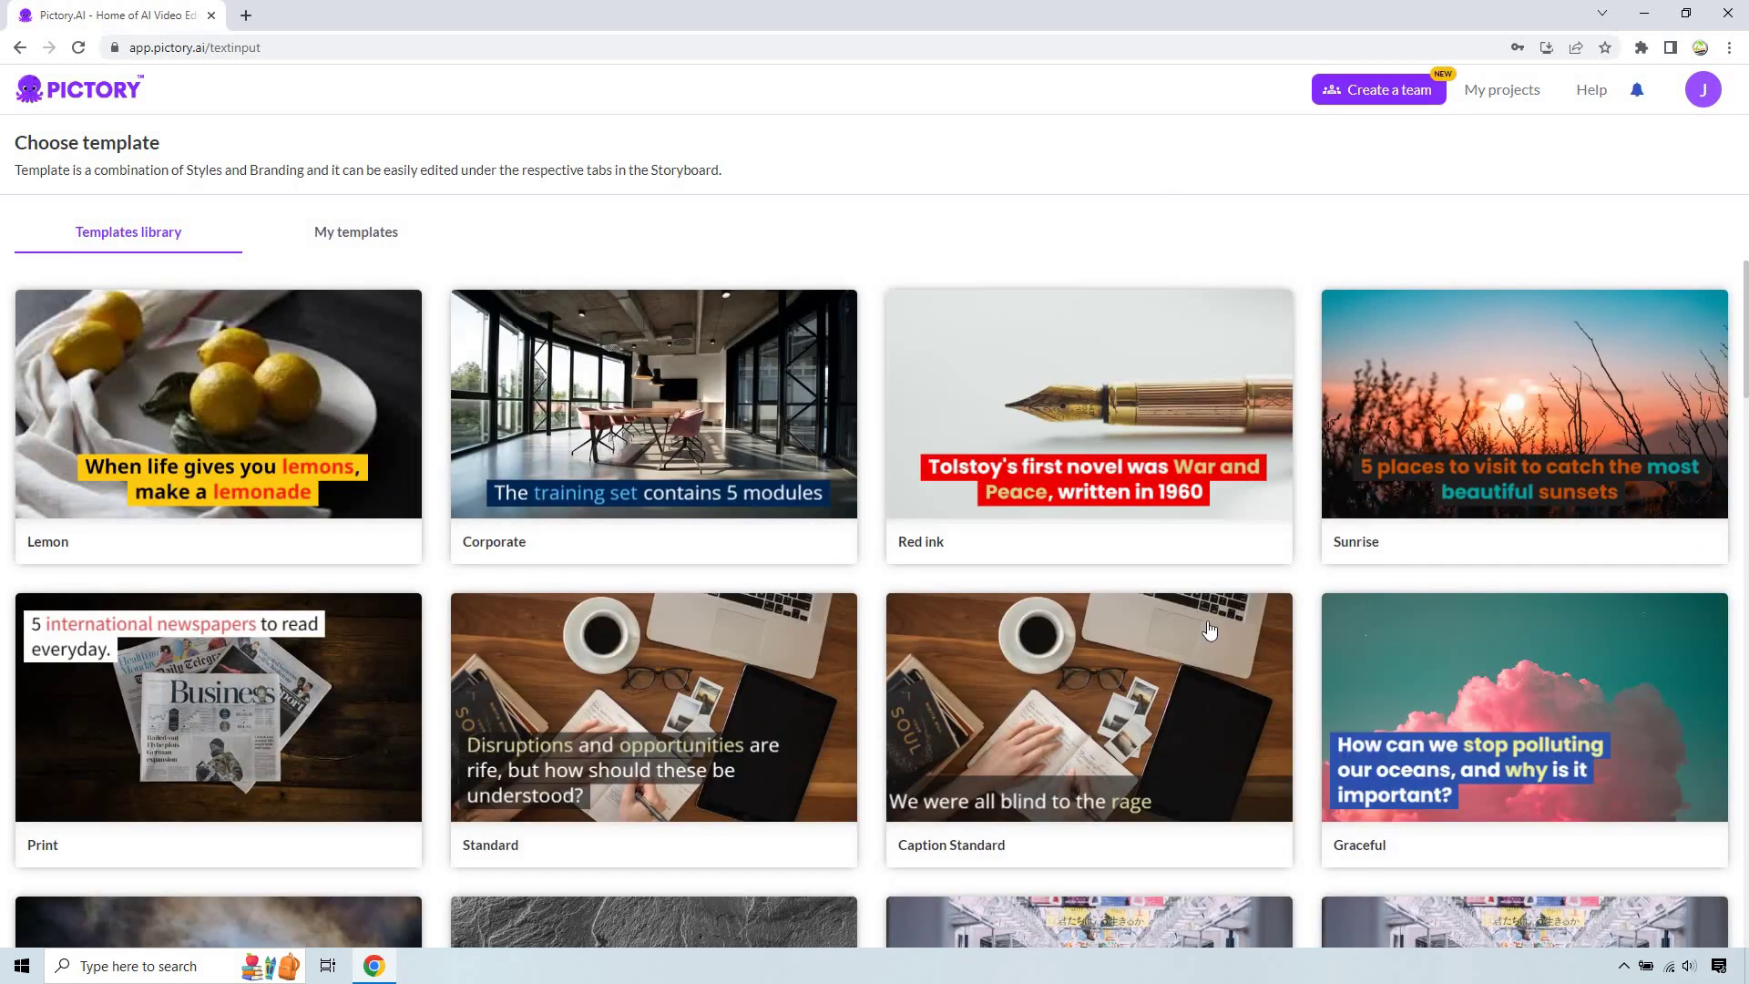
Step: Pick the Corporate template in 9:16 portrait format from the templates library
scroll(1210, 629, down, 20)
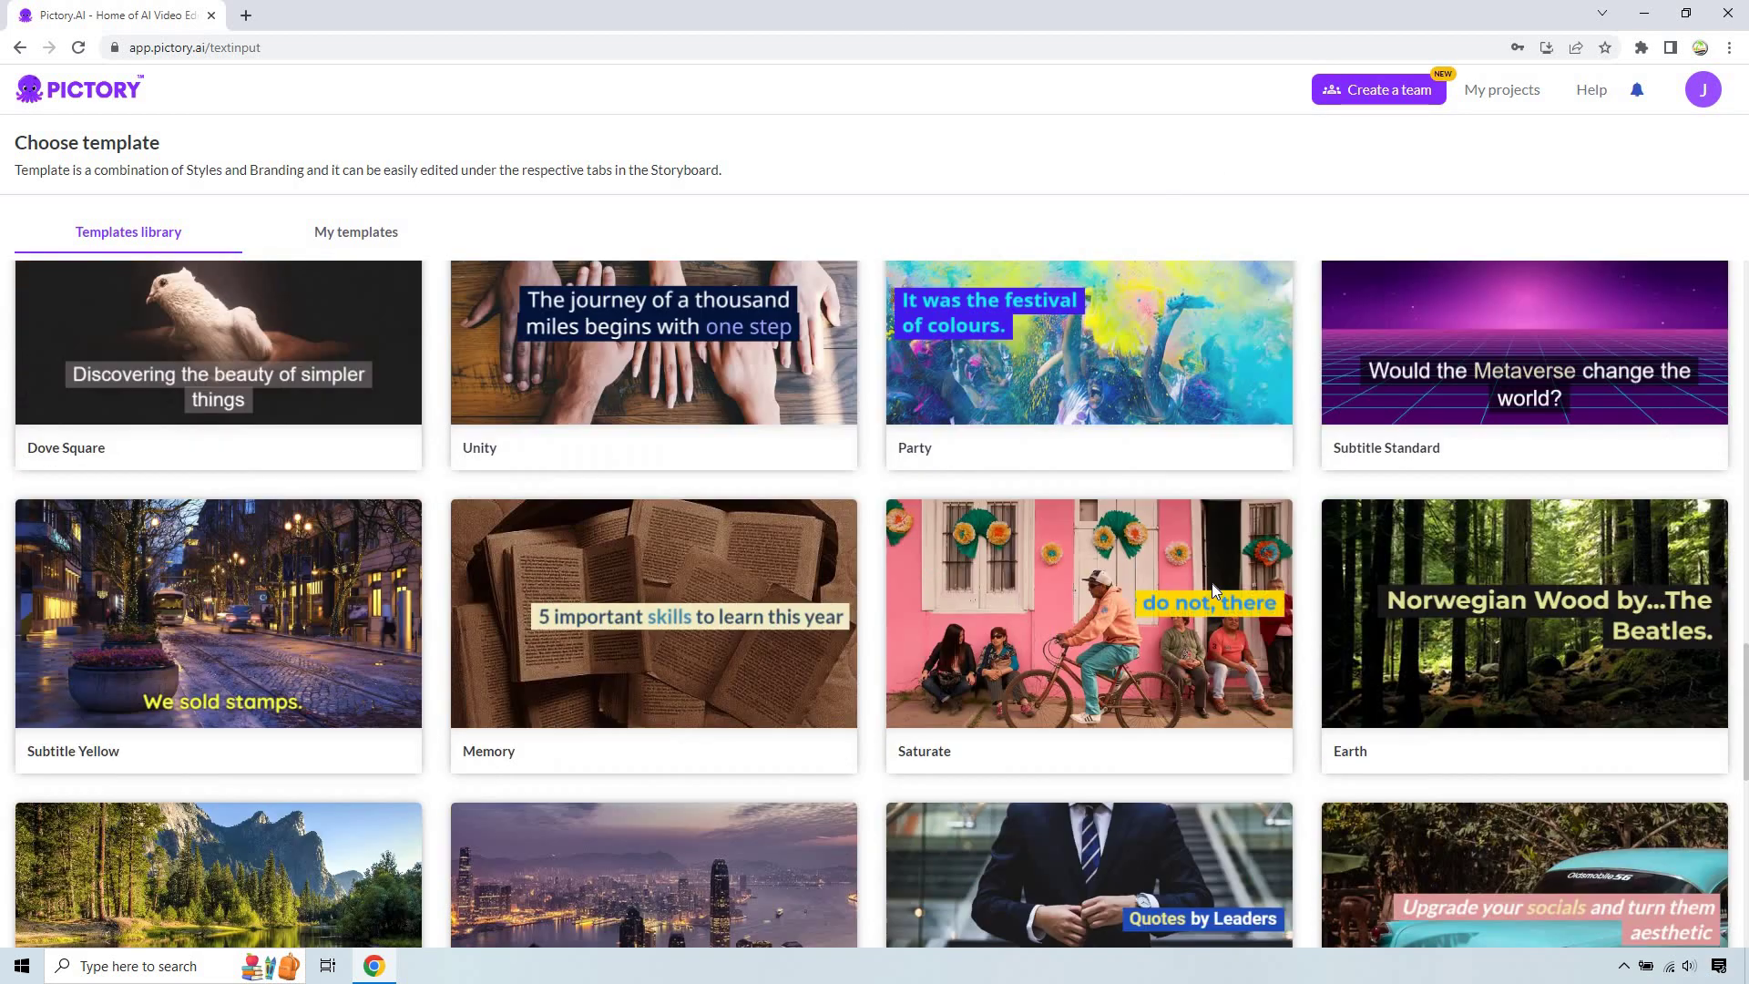
scroll(1211, 588, down, 7)
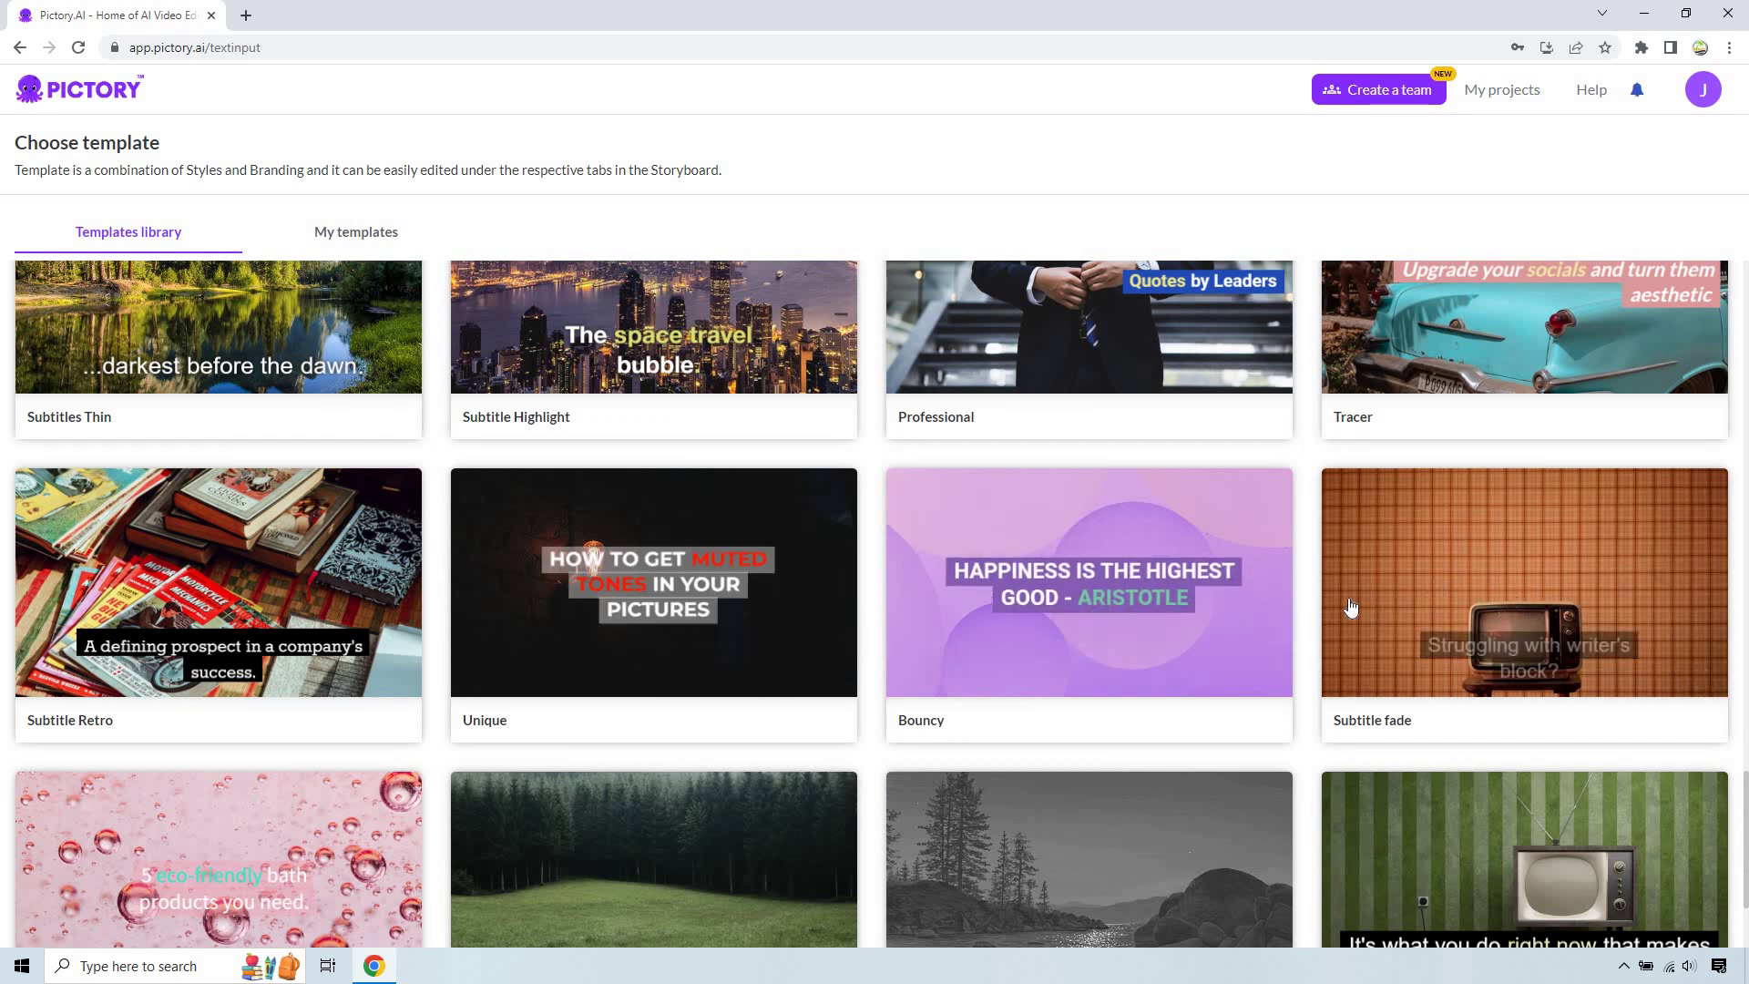
scroll(1102, 686, down, 2)
scroll(1095, 670, up, 15)
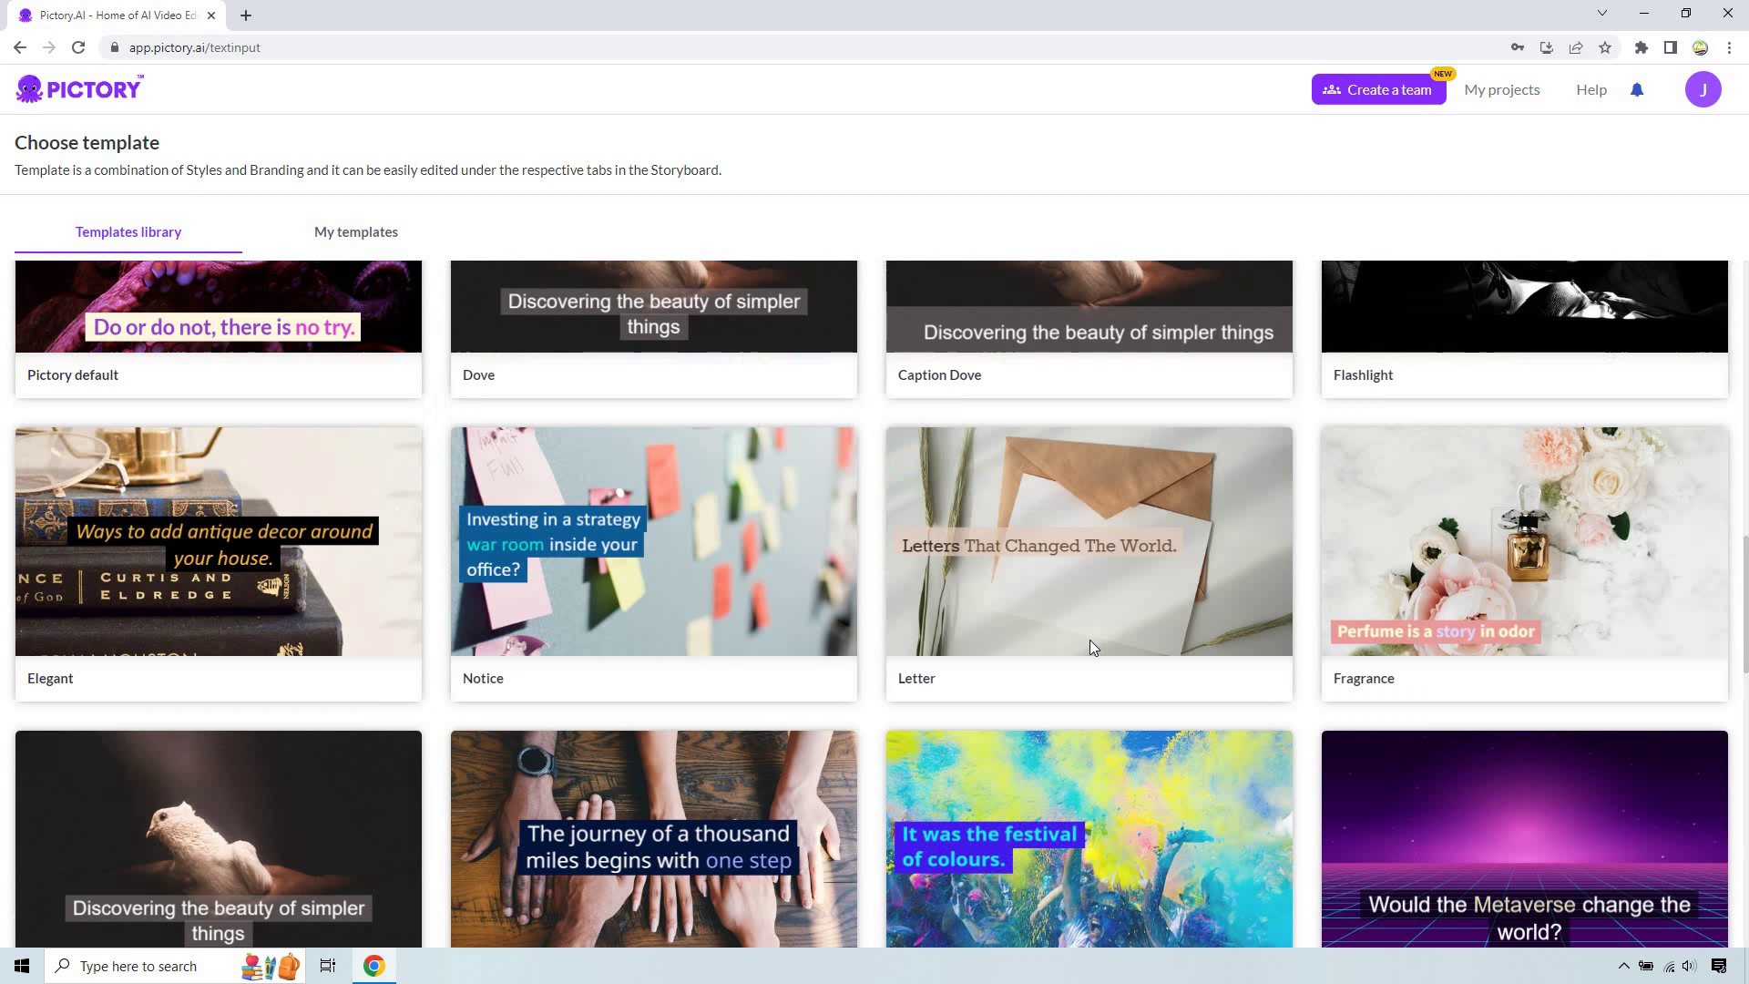
scroll(1089, 647, down, 10)
scroll(1090, 651, up, 10)
scroll(1090, 654, down, 10)
scroll(1092, 658, up, 3)
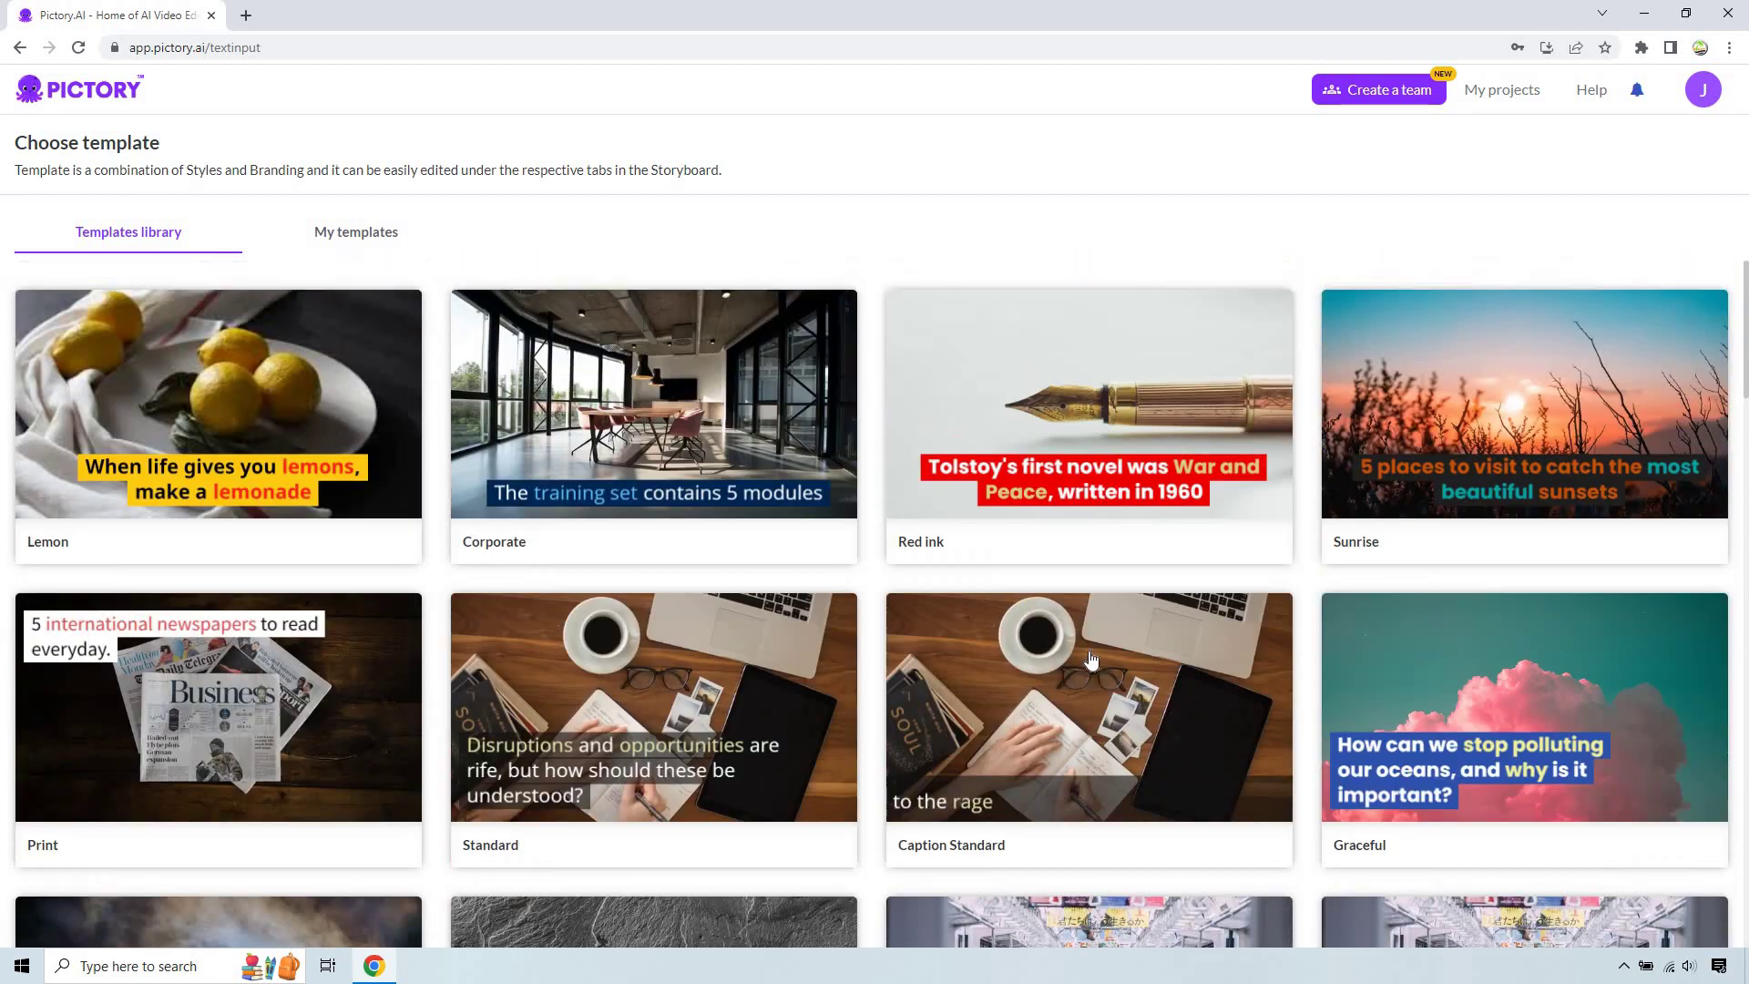
mouse_move(627, 325)
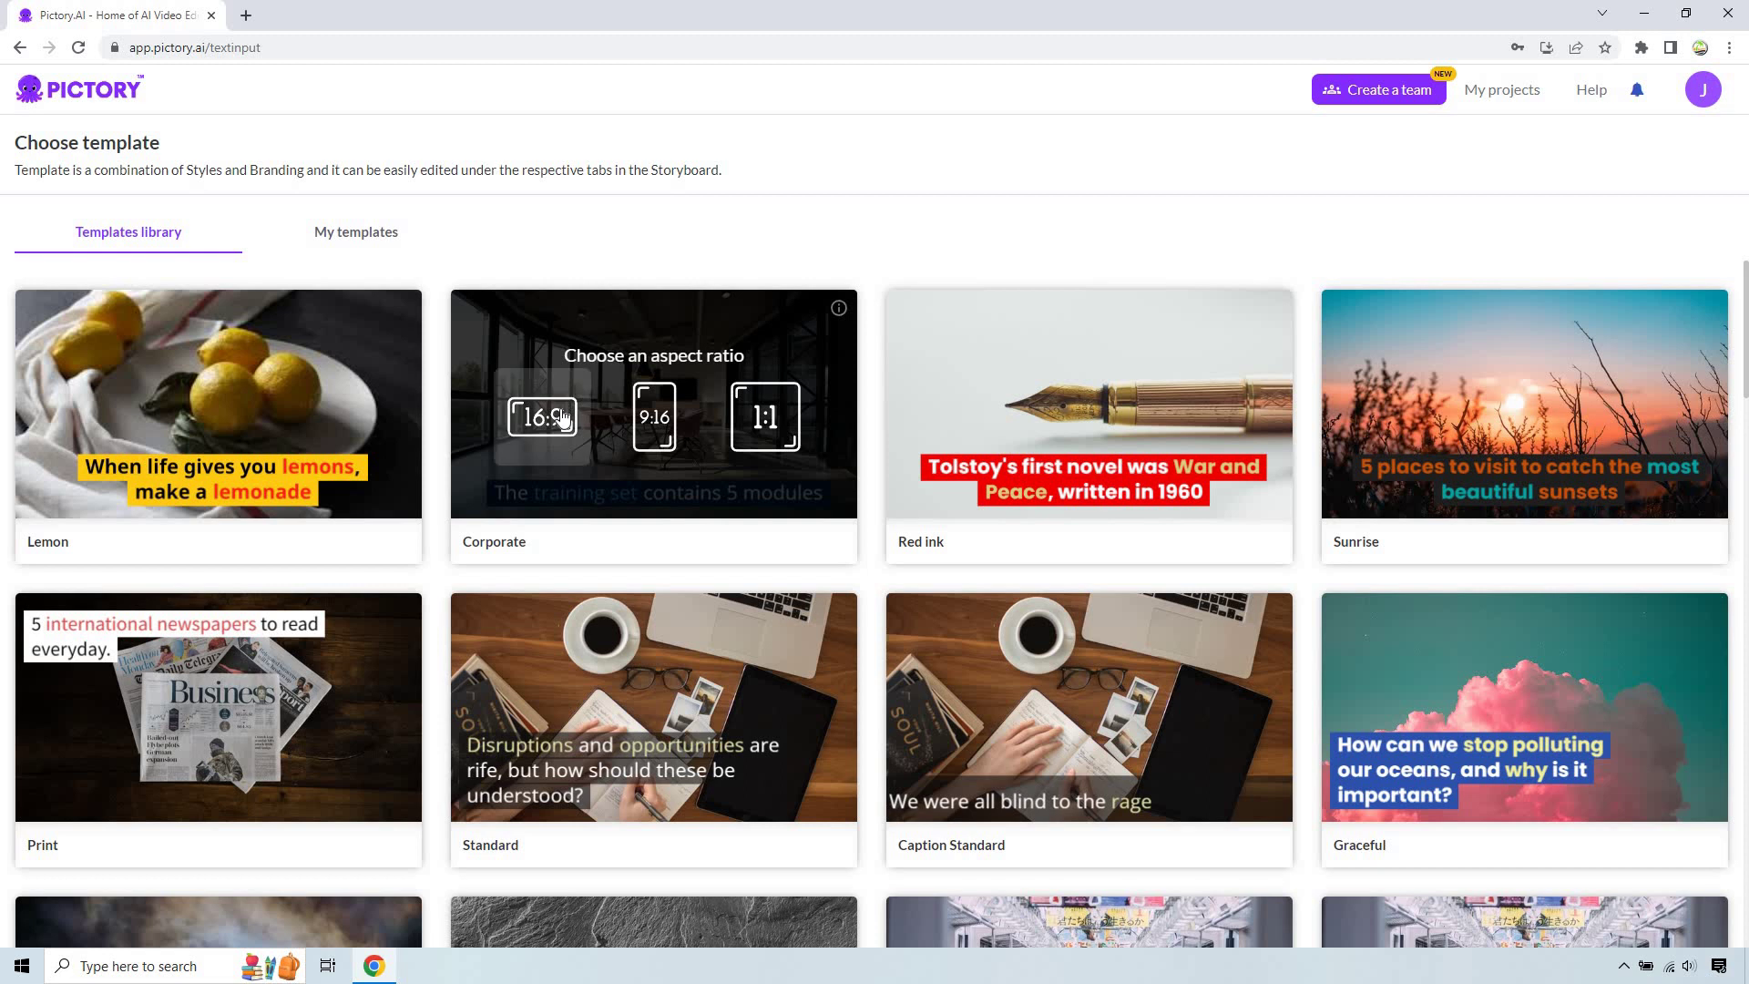
click(656, 417)
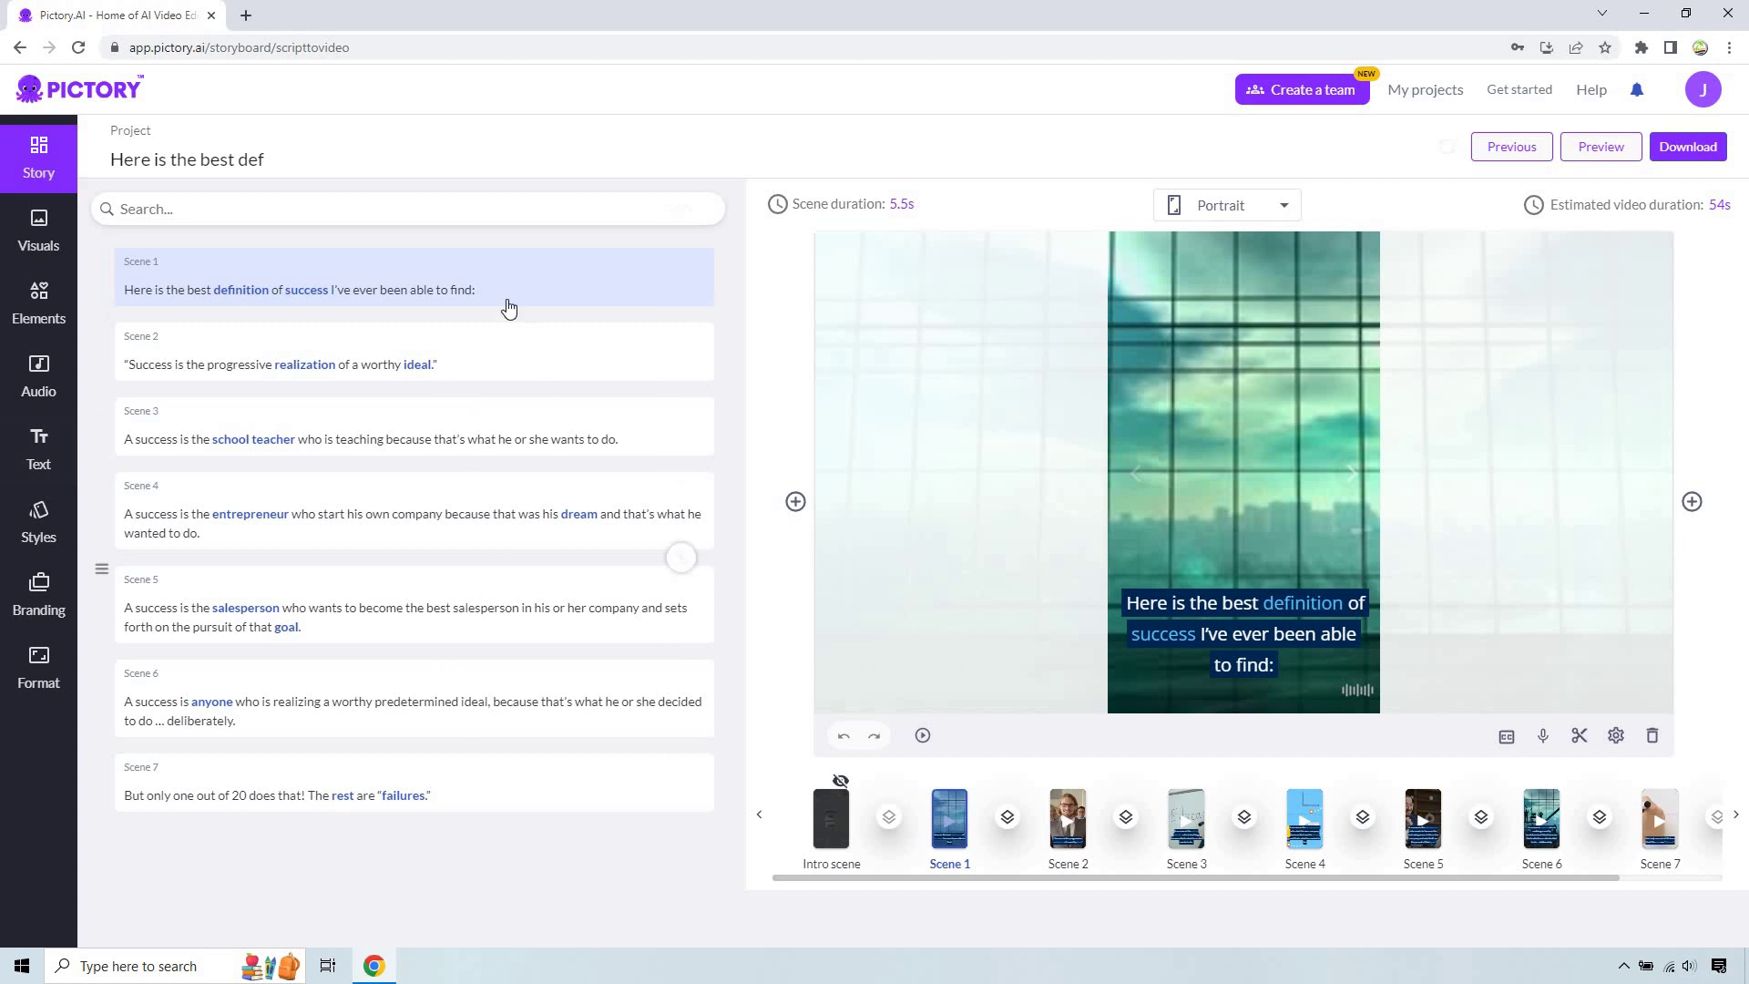
Step: Select Scene 1's text and bring up the stock Visuals library for it
click(461, 288)
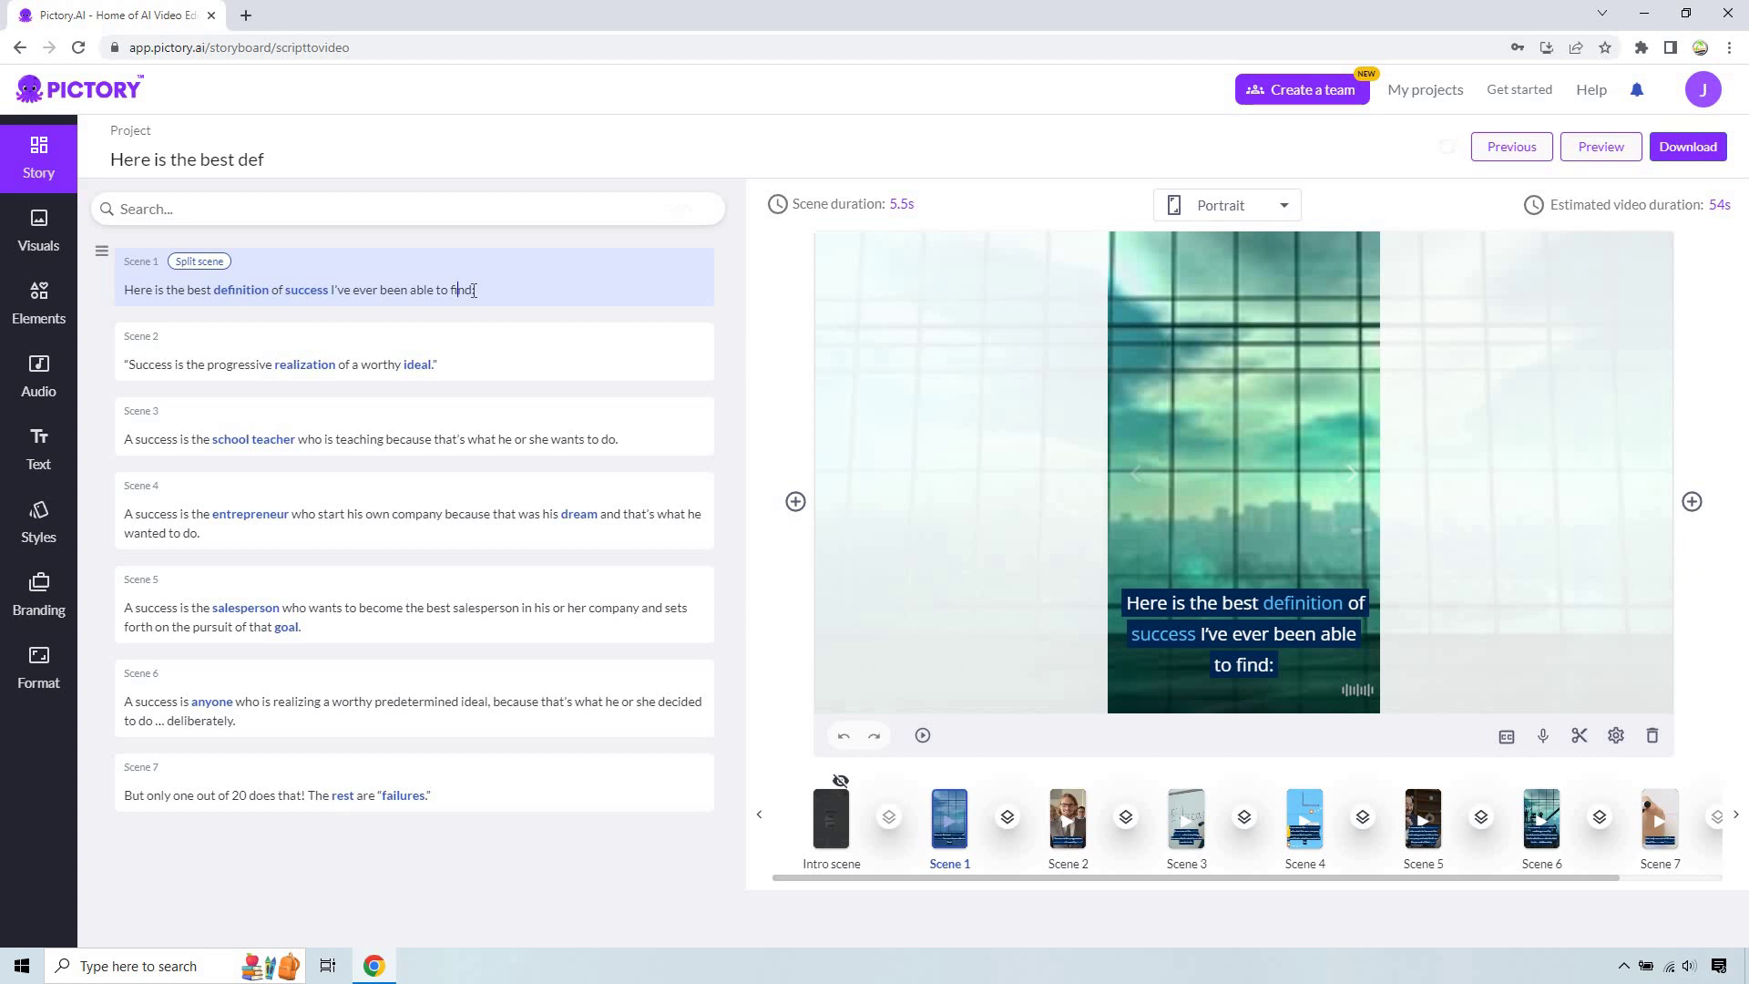
click(40, 230)
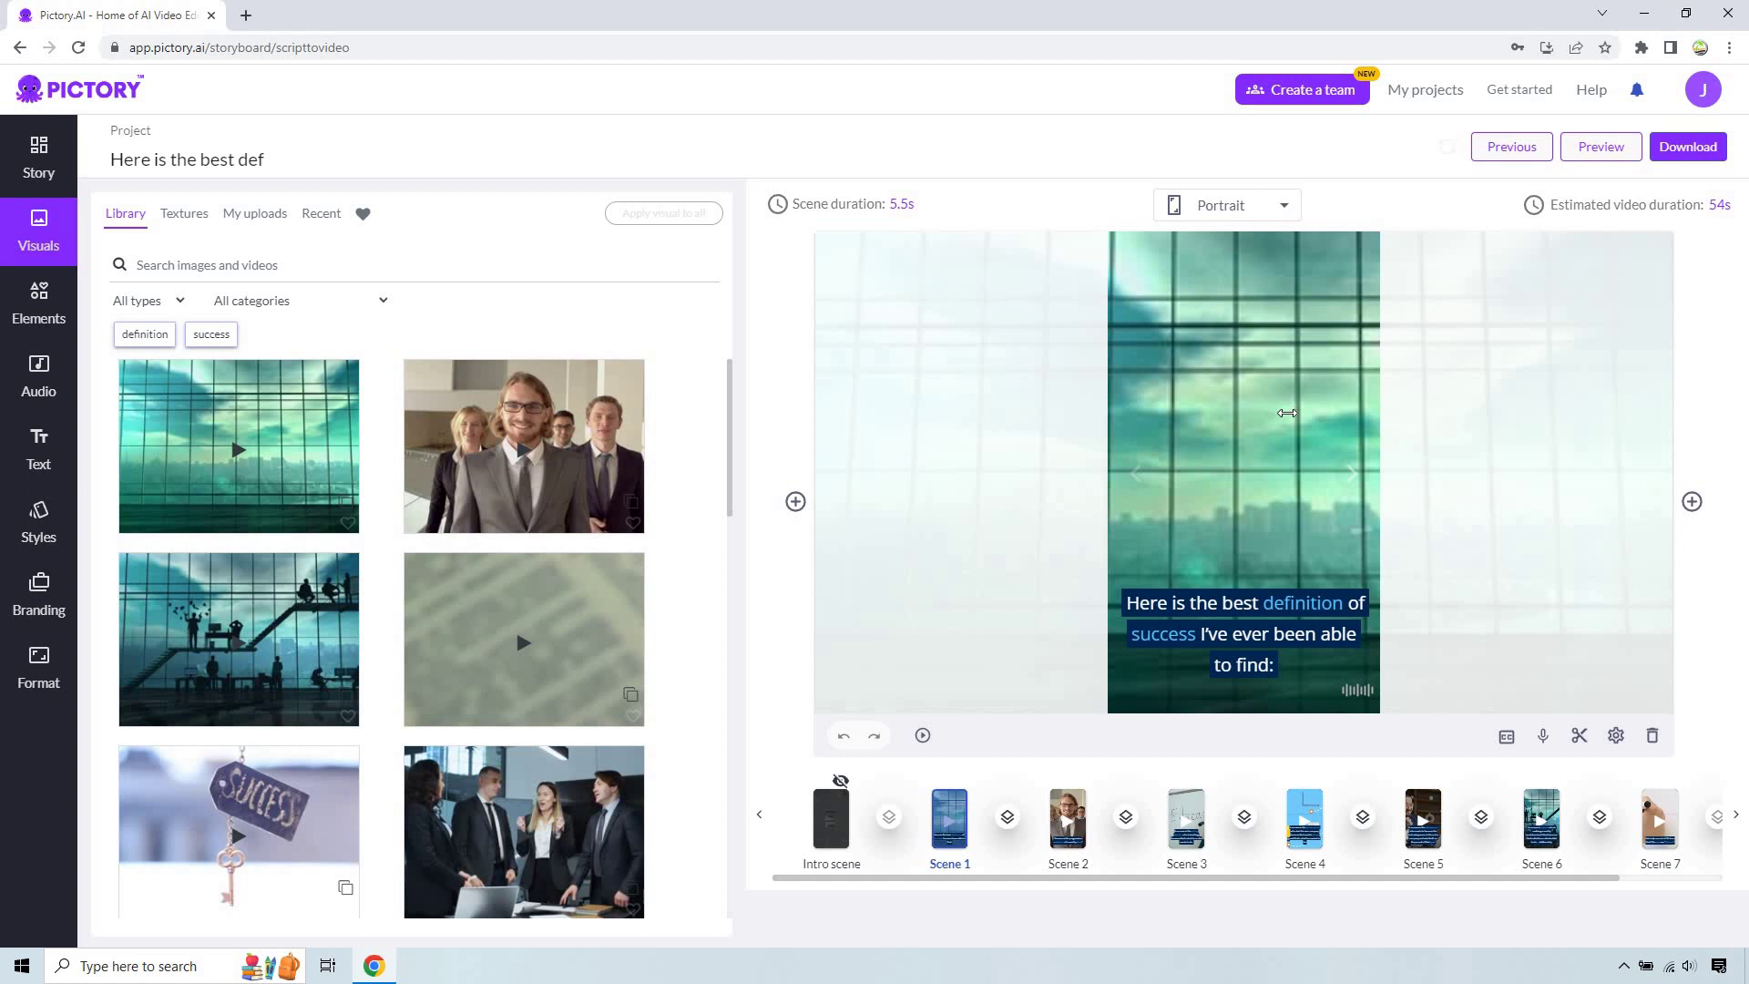
Step: Favourite the business team clip, search 'success', and apply the trophy silhouette clip to Scene 1
click(632, 523)
text(success)
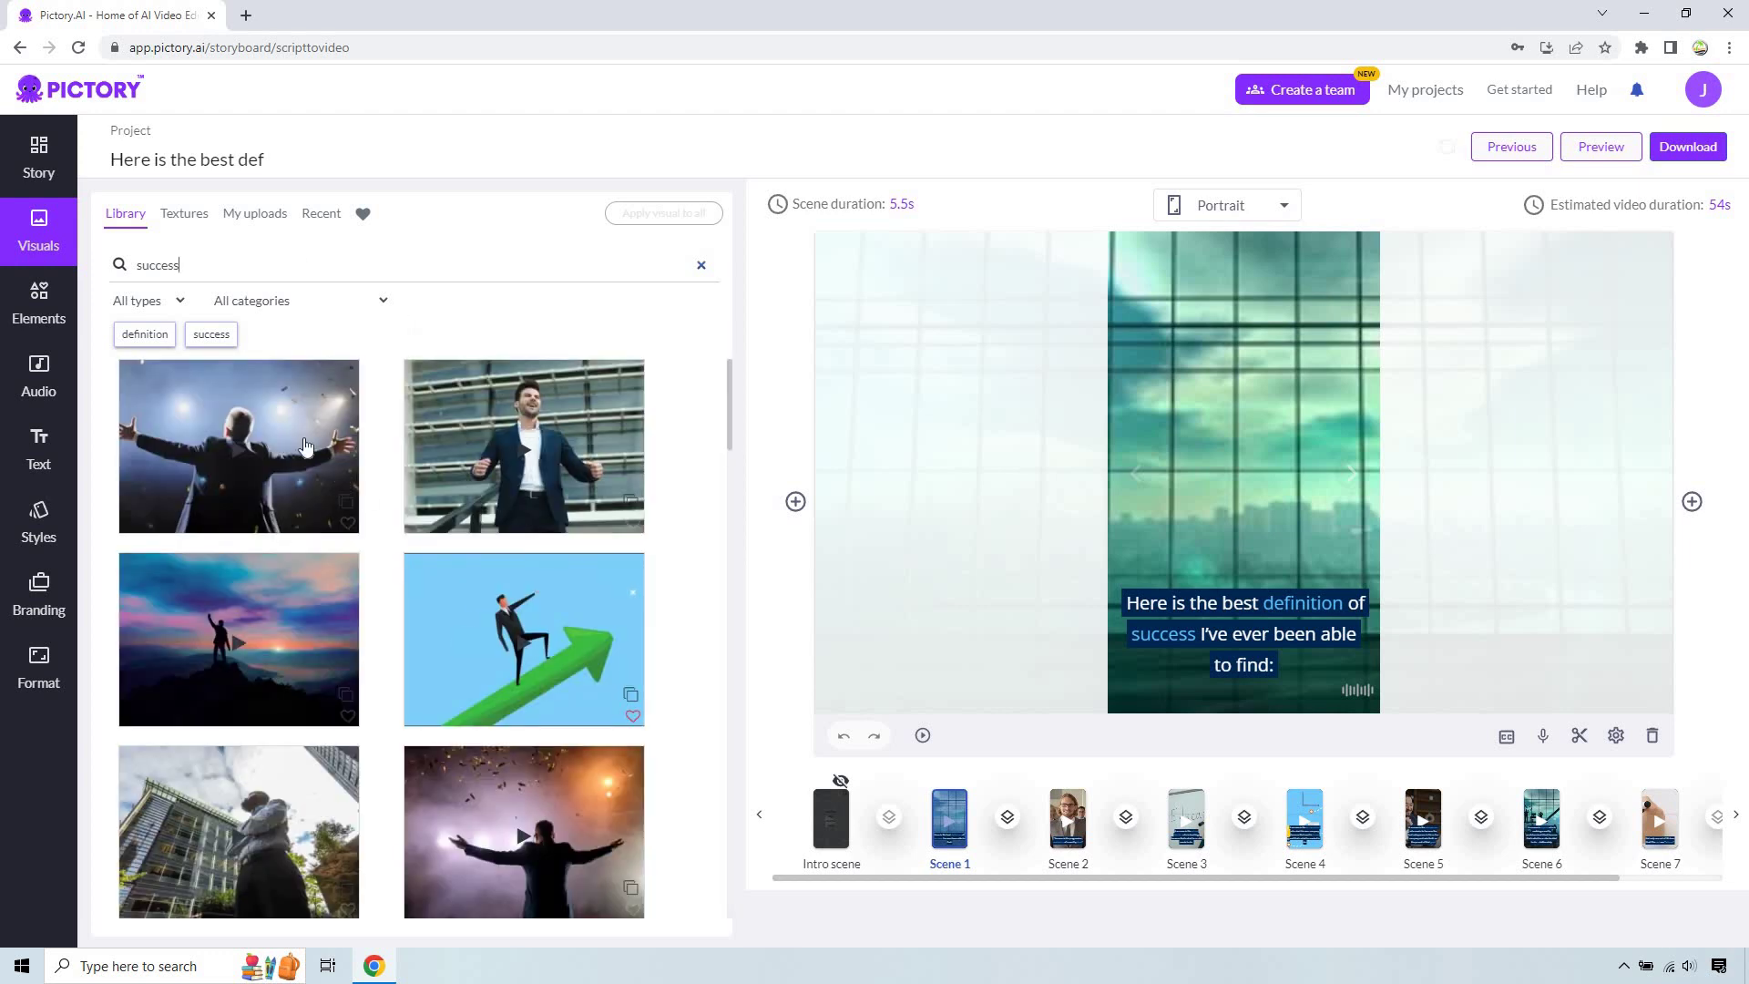
scroll(438, 560, down, 3)
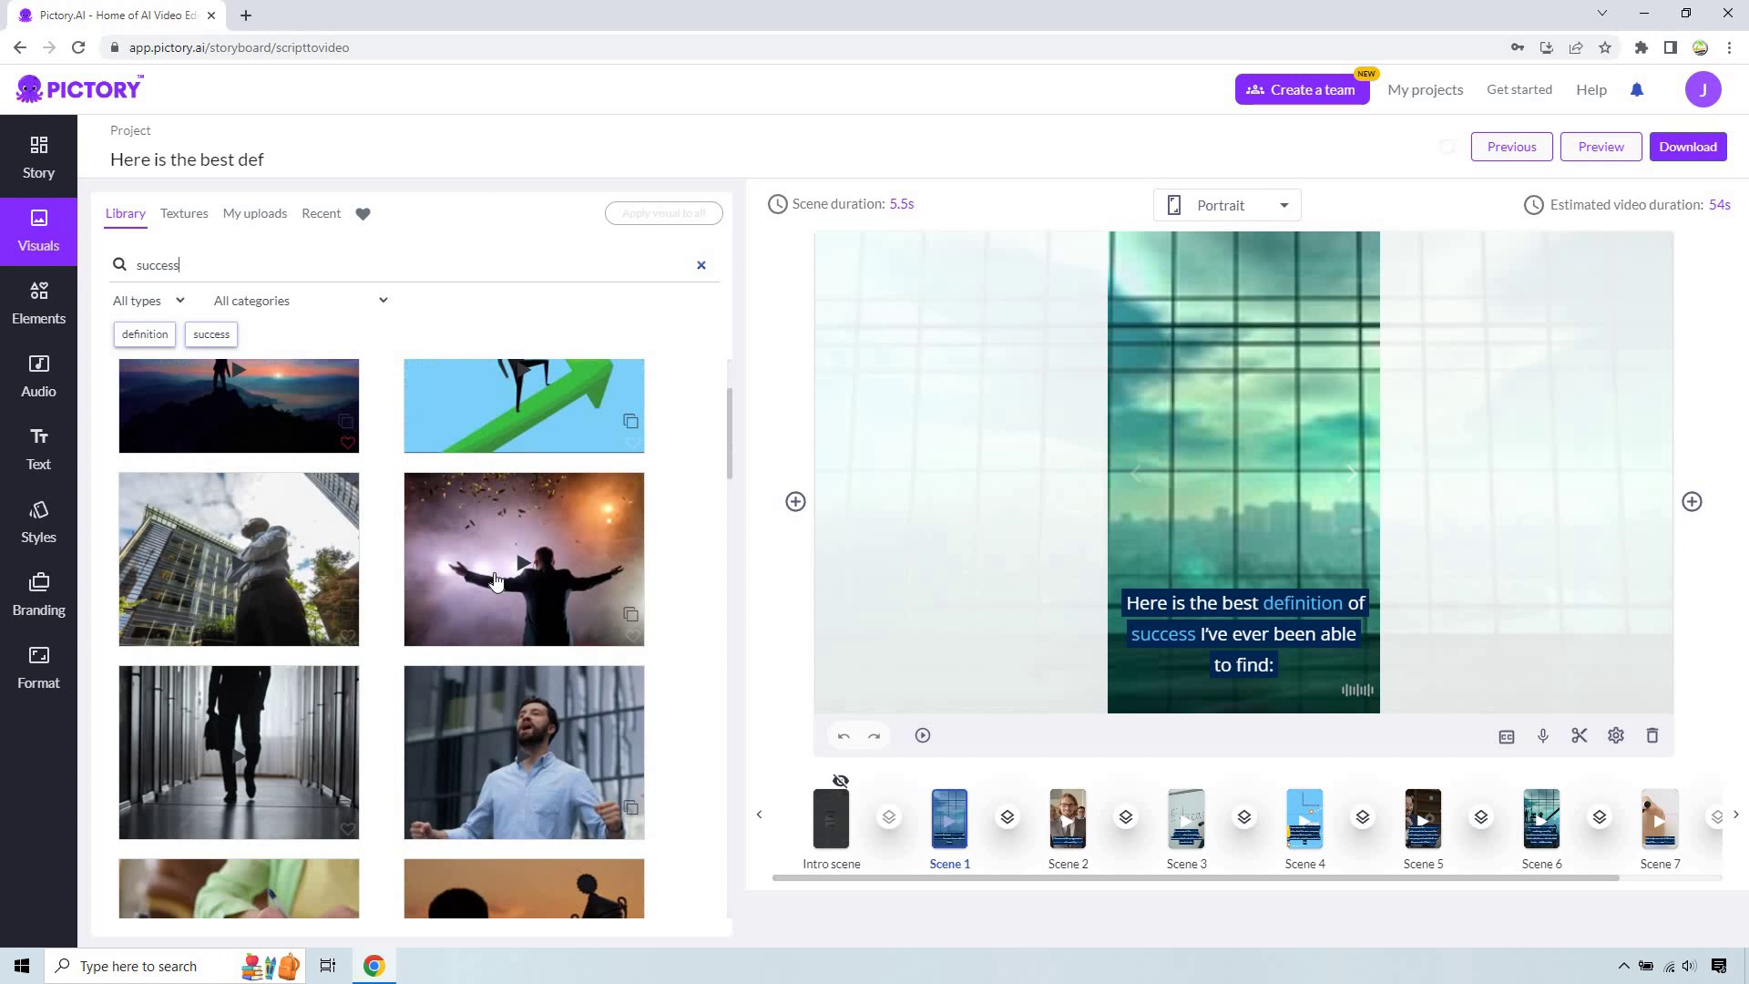
scroll(497, 580, down, 4)
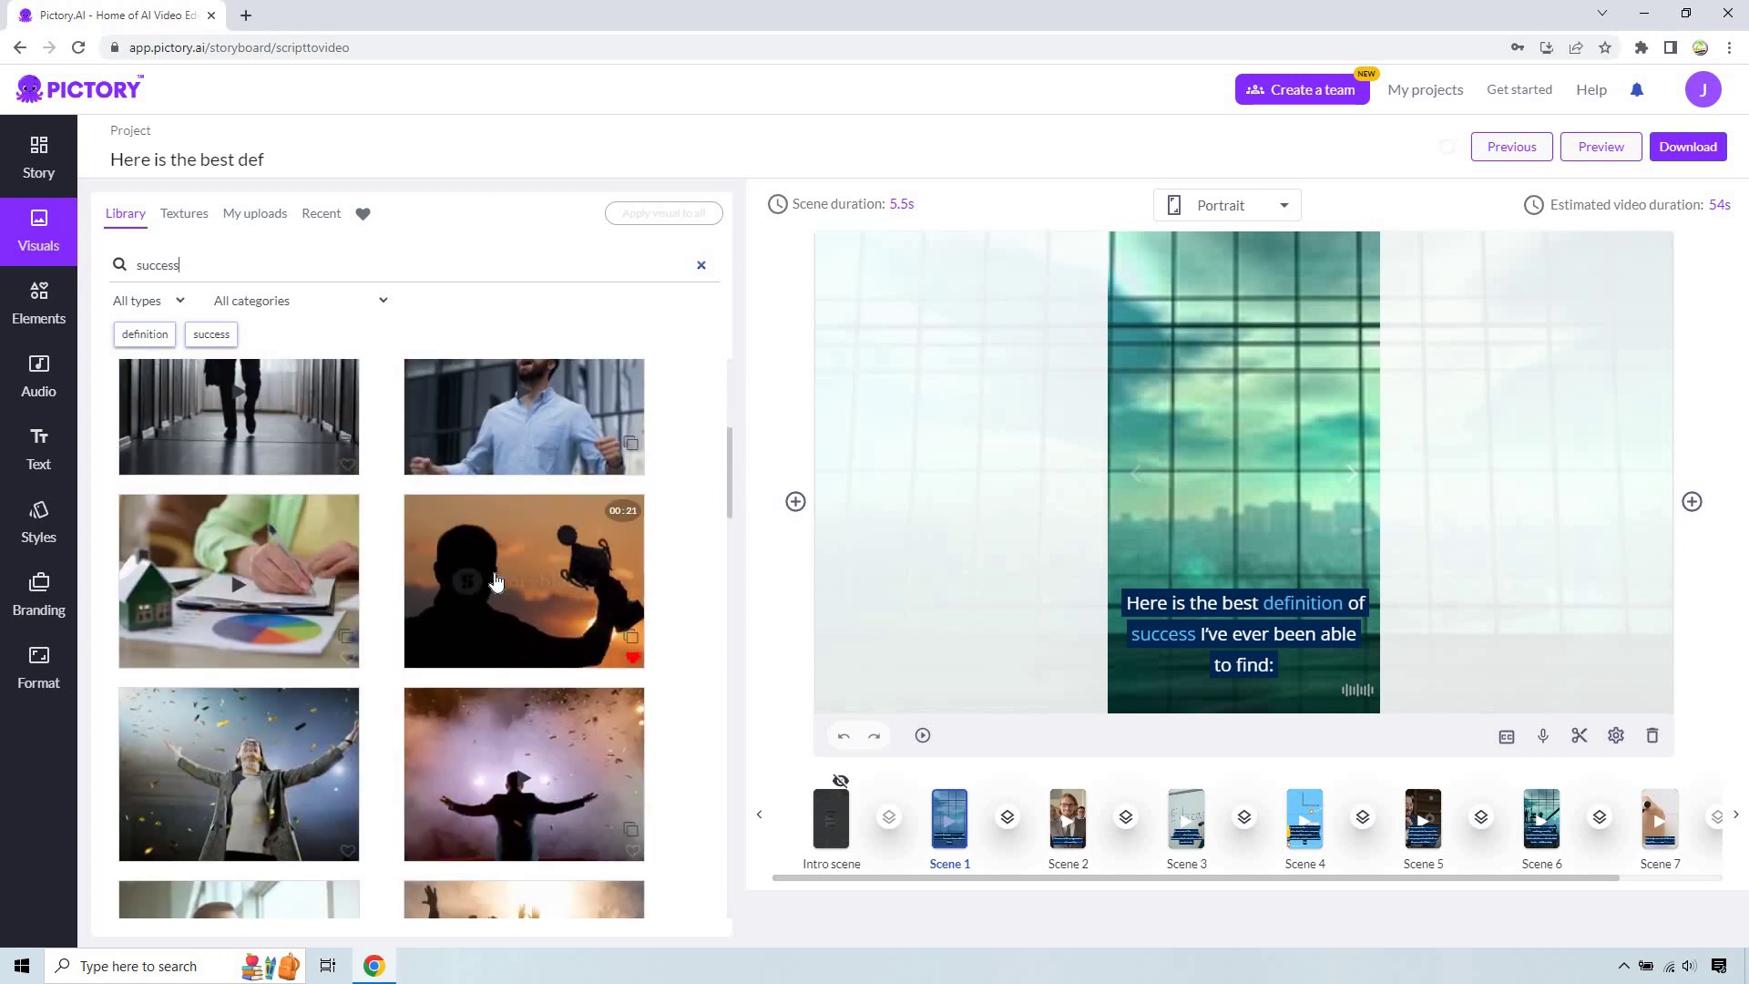
scroll(496, 583, down, 6)
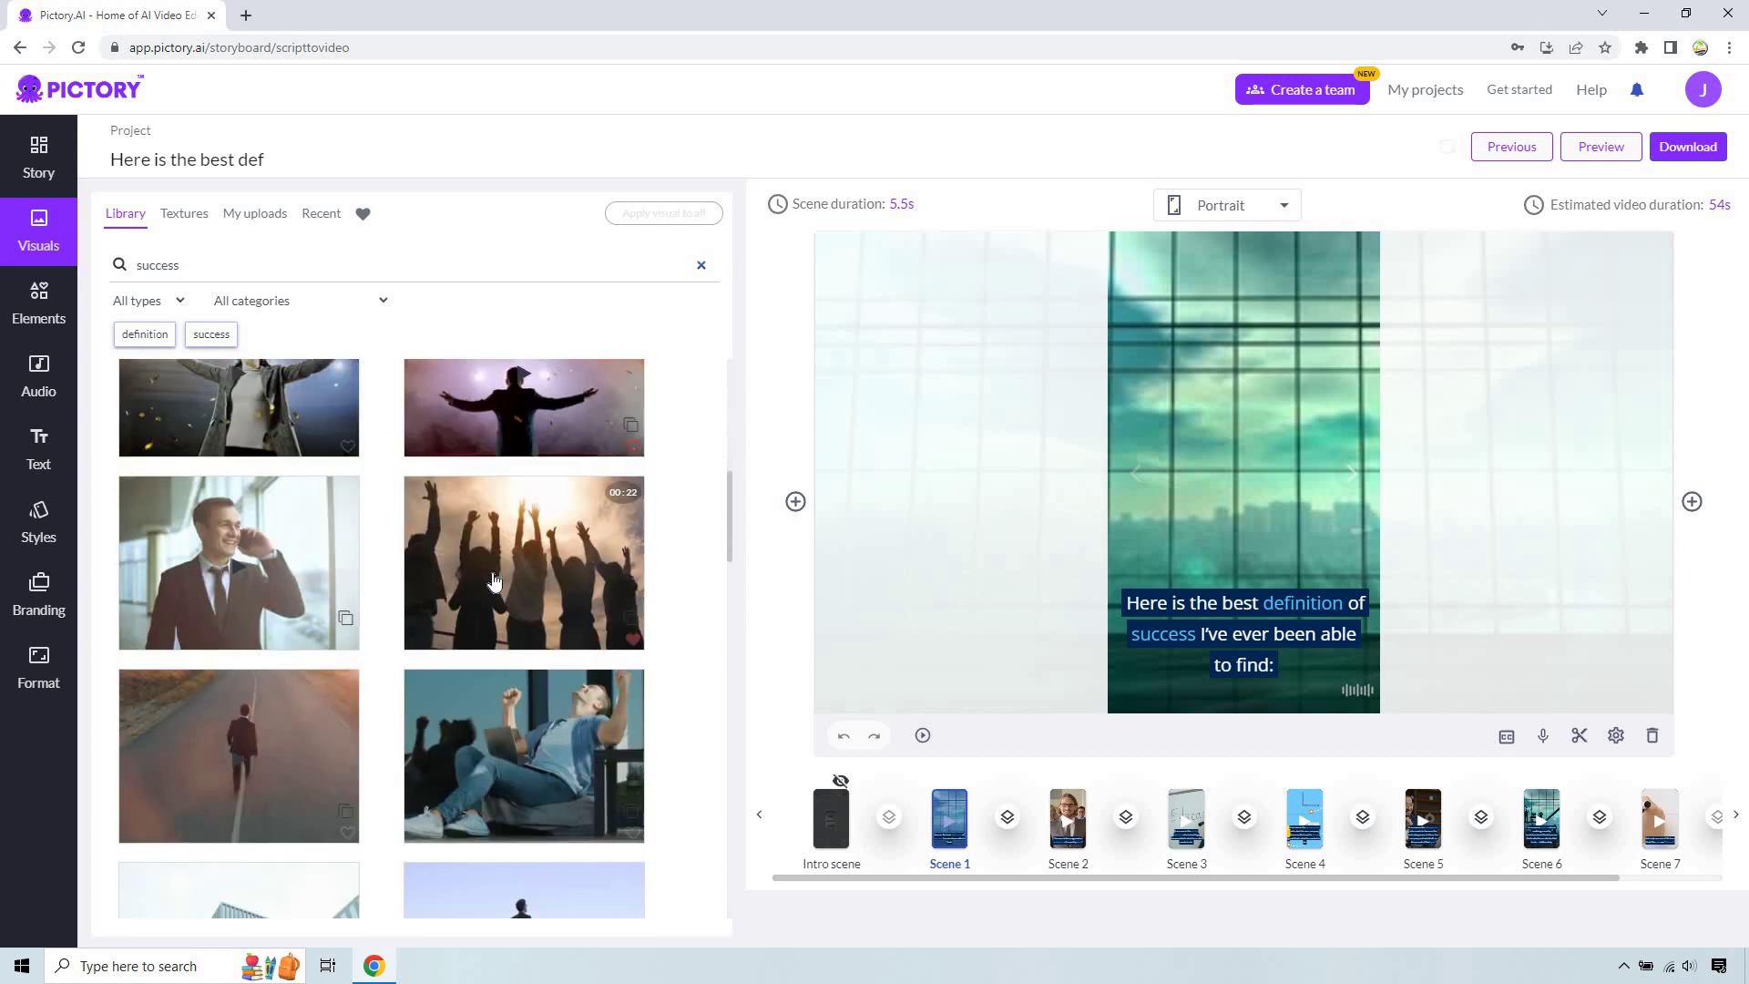
scroll(495, 591, up, 5)
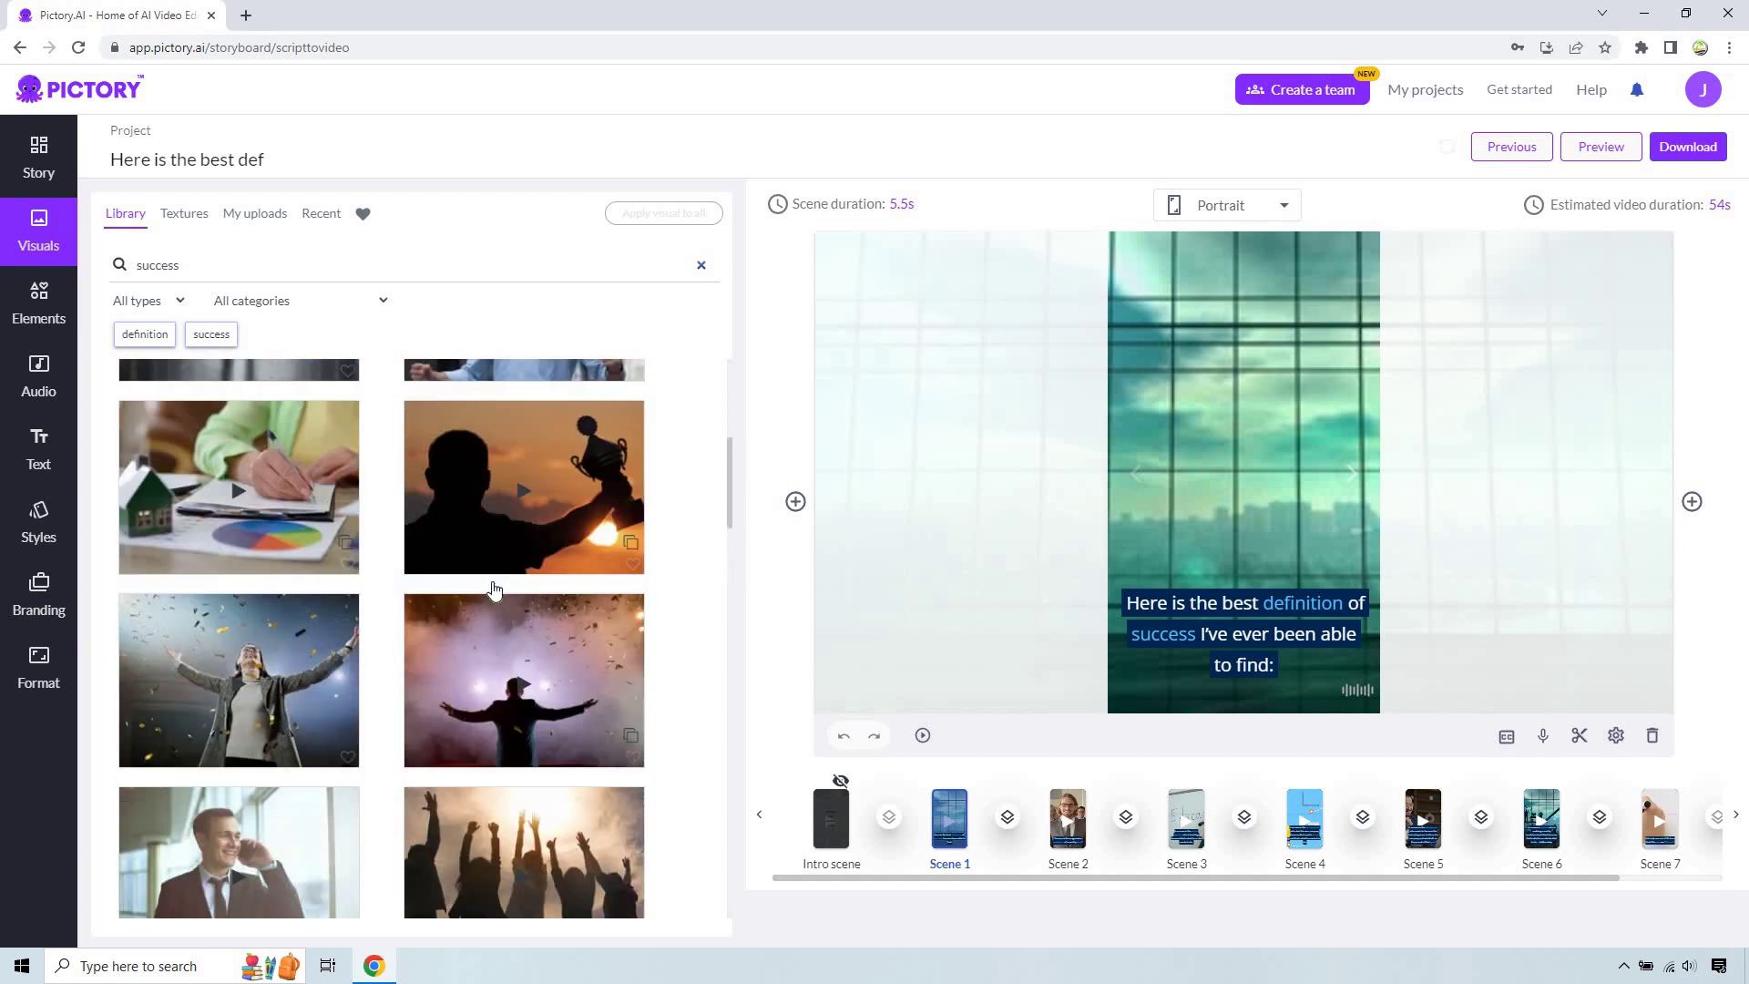
scroll(496, 668, down, 1)
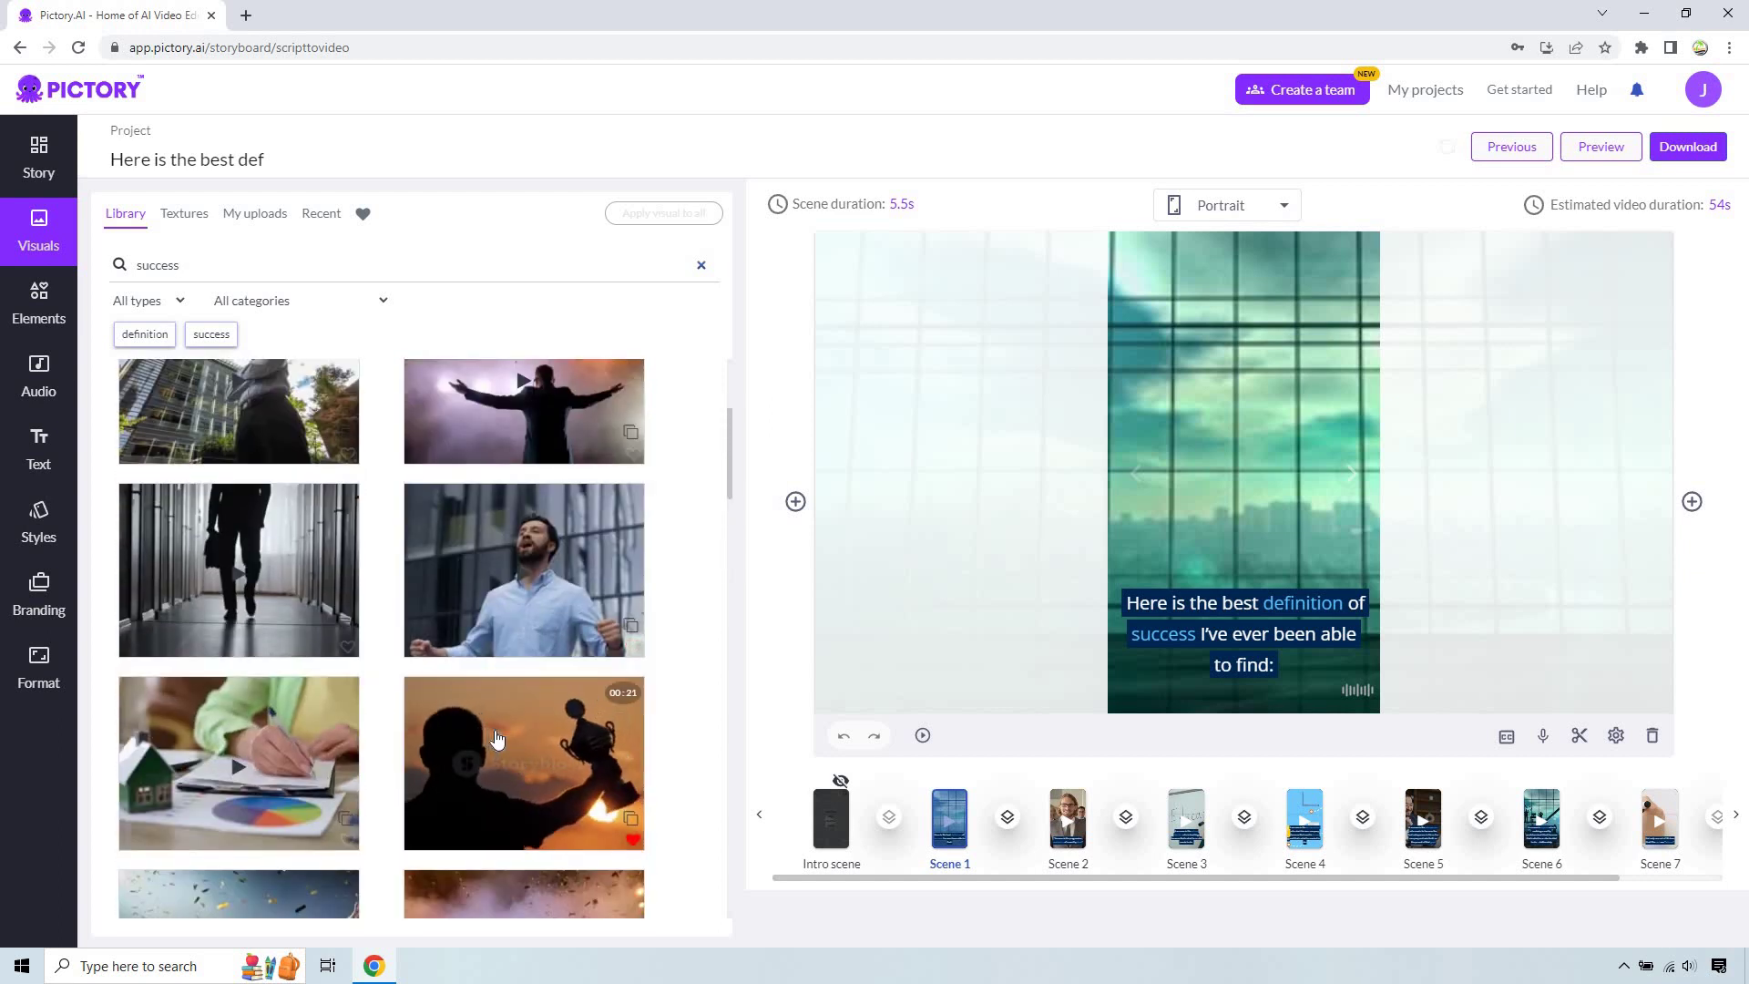
click(546, 722)
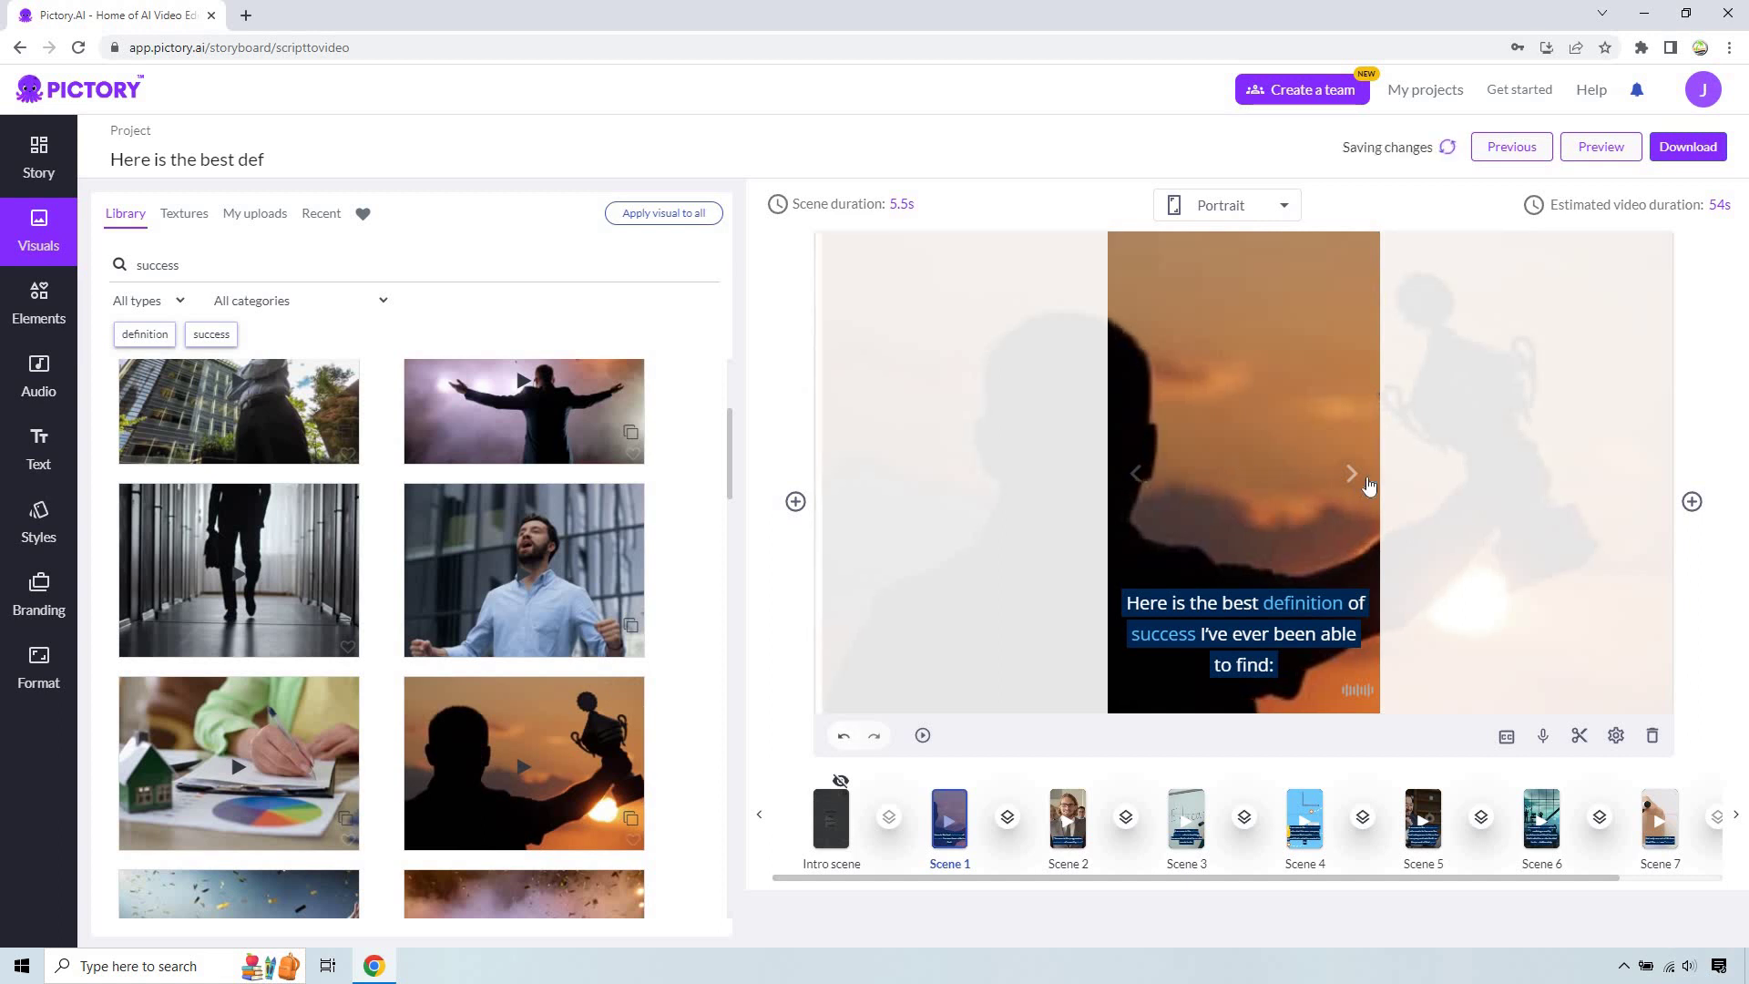
Step: Reposition the trophy clip, then swap Scene 1 to the sunset mountain-peak silhouette clip
drag(1222, 462, 1433, 496)
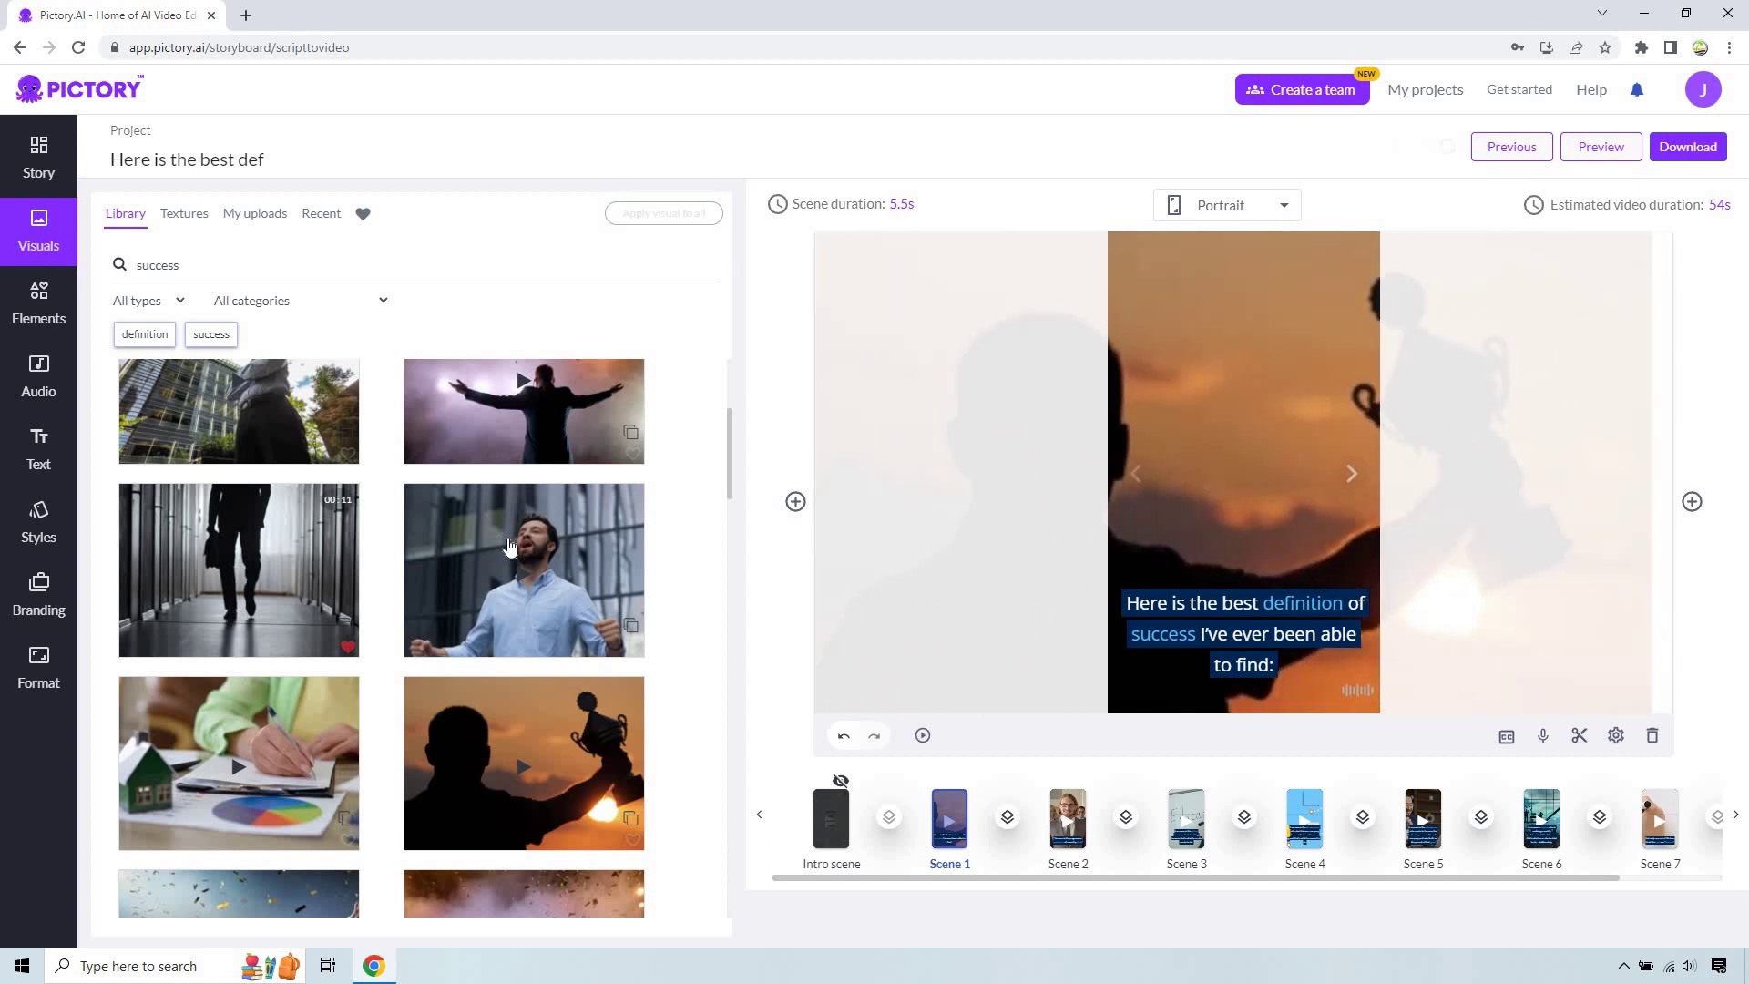
scroll(246, 520, up, 3)
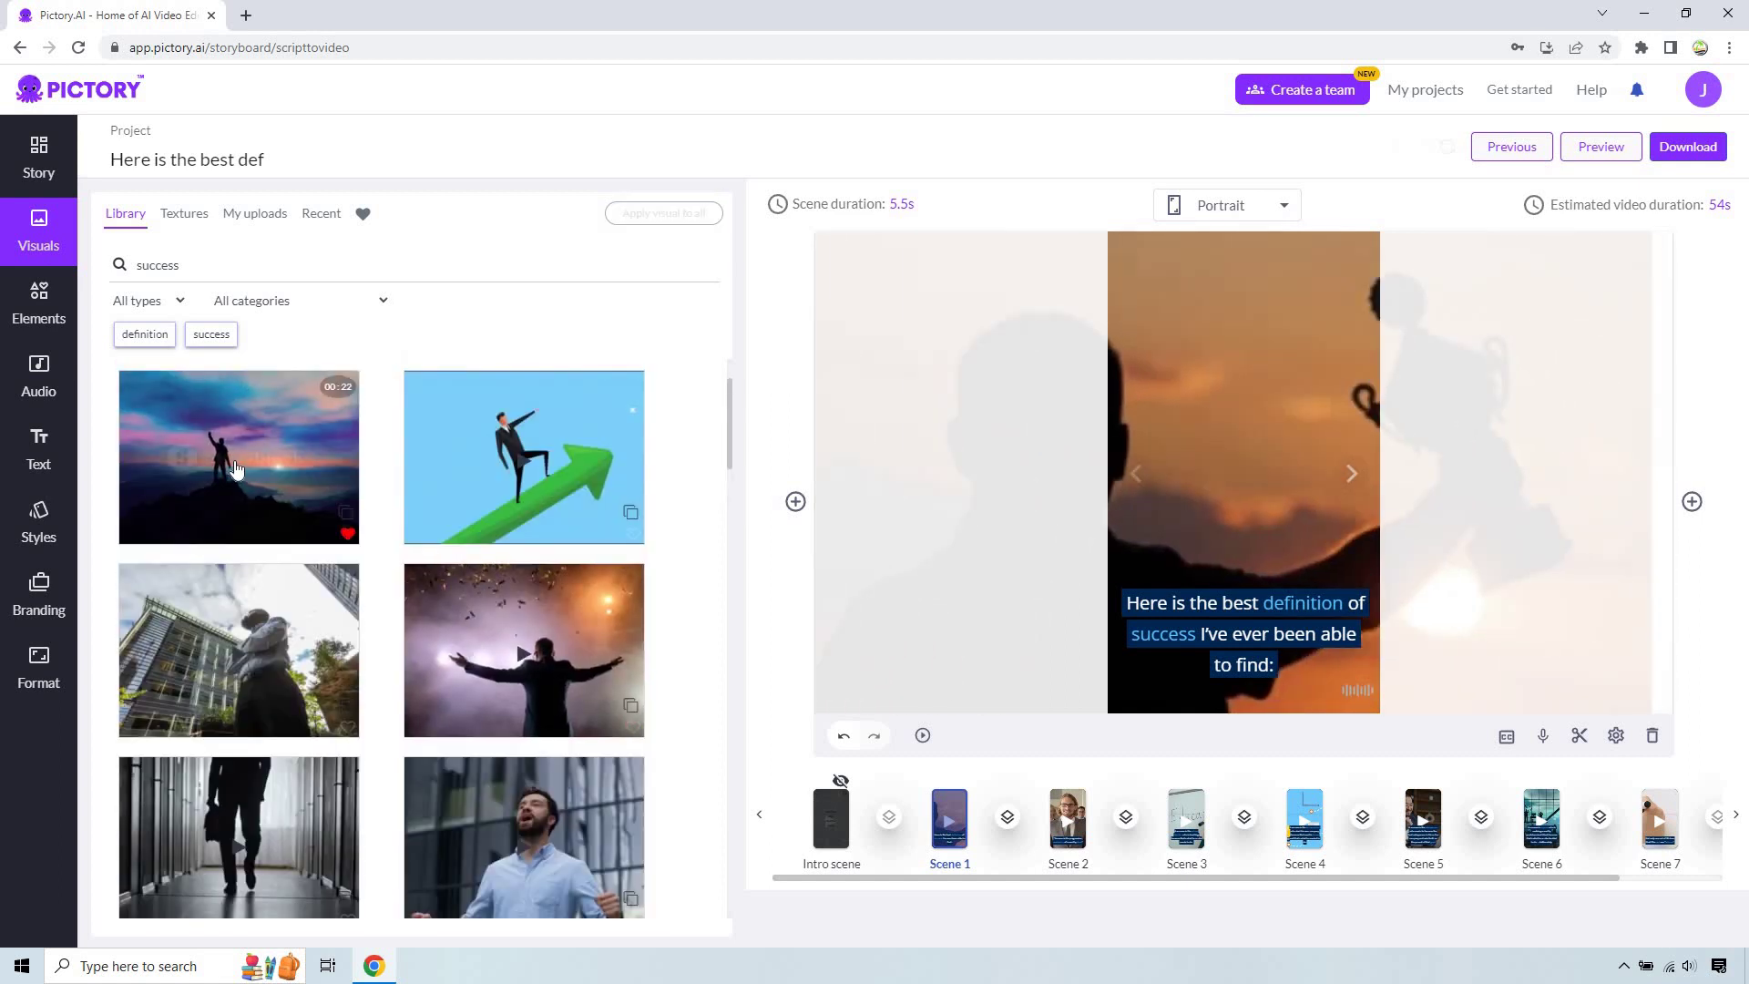
click(234, 469)
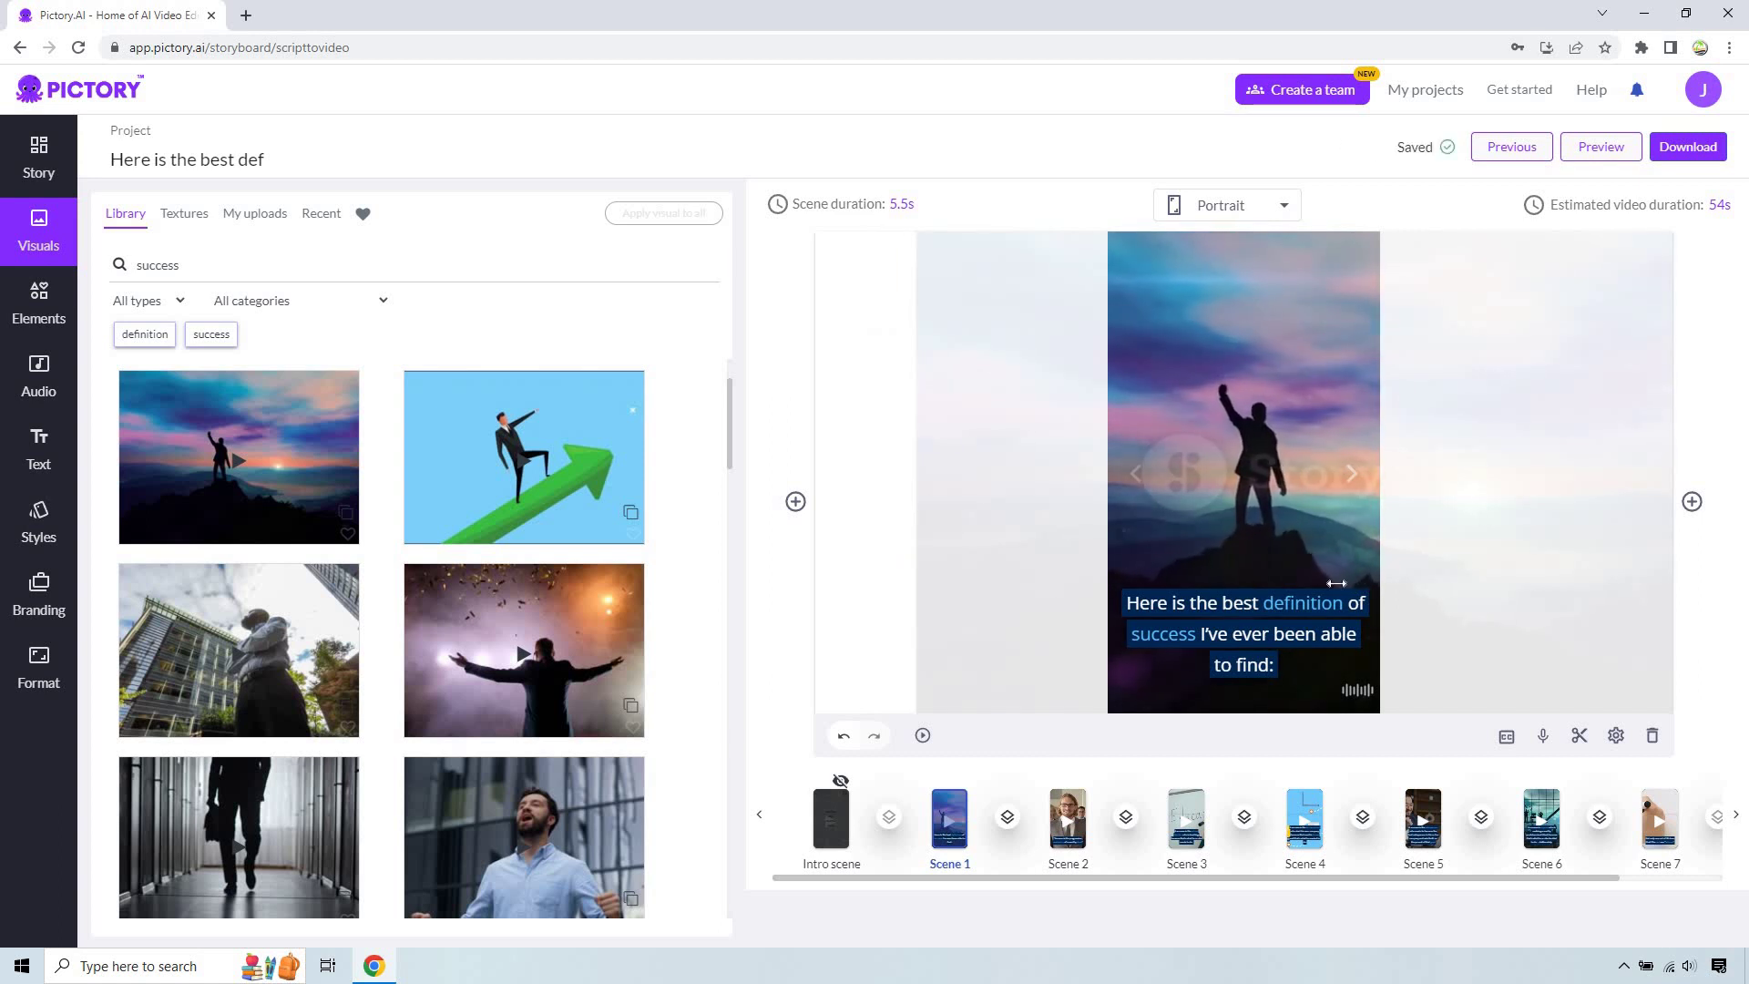
Step: Step through Scenes 2 and 3 in the timeline, ending on Scene 4
click(1068, 813)
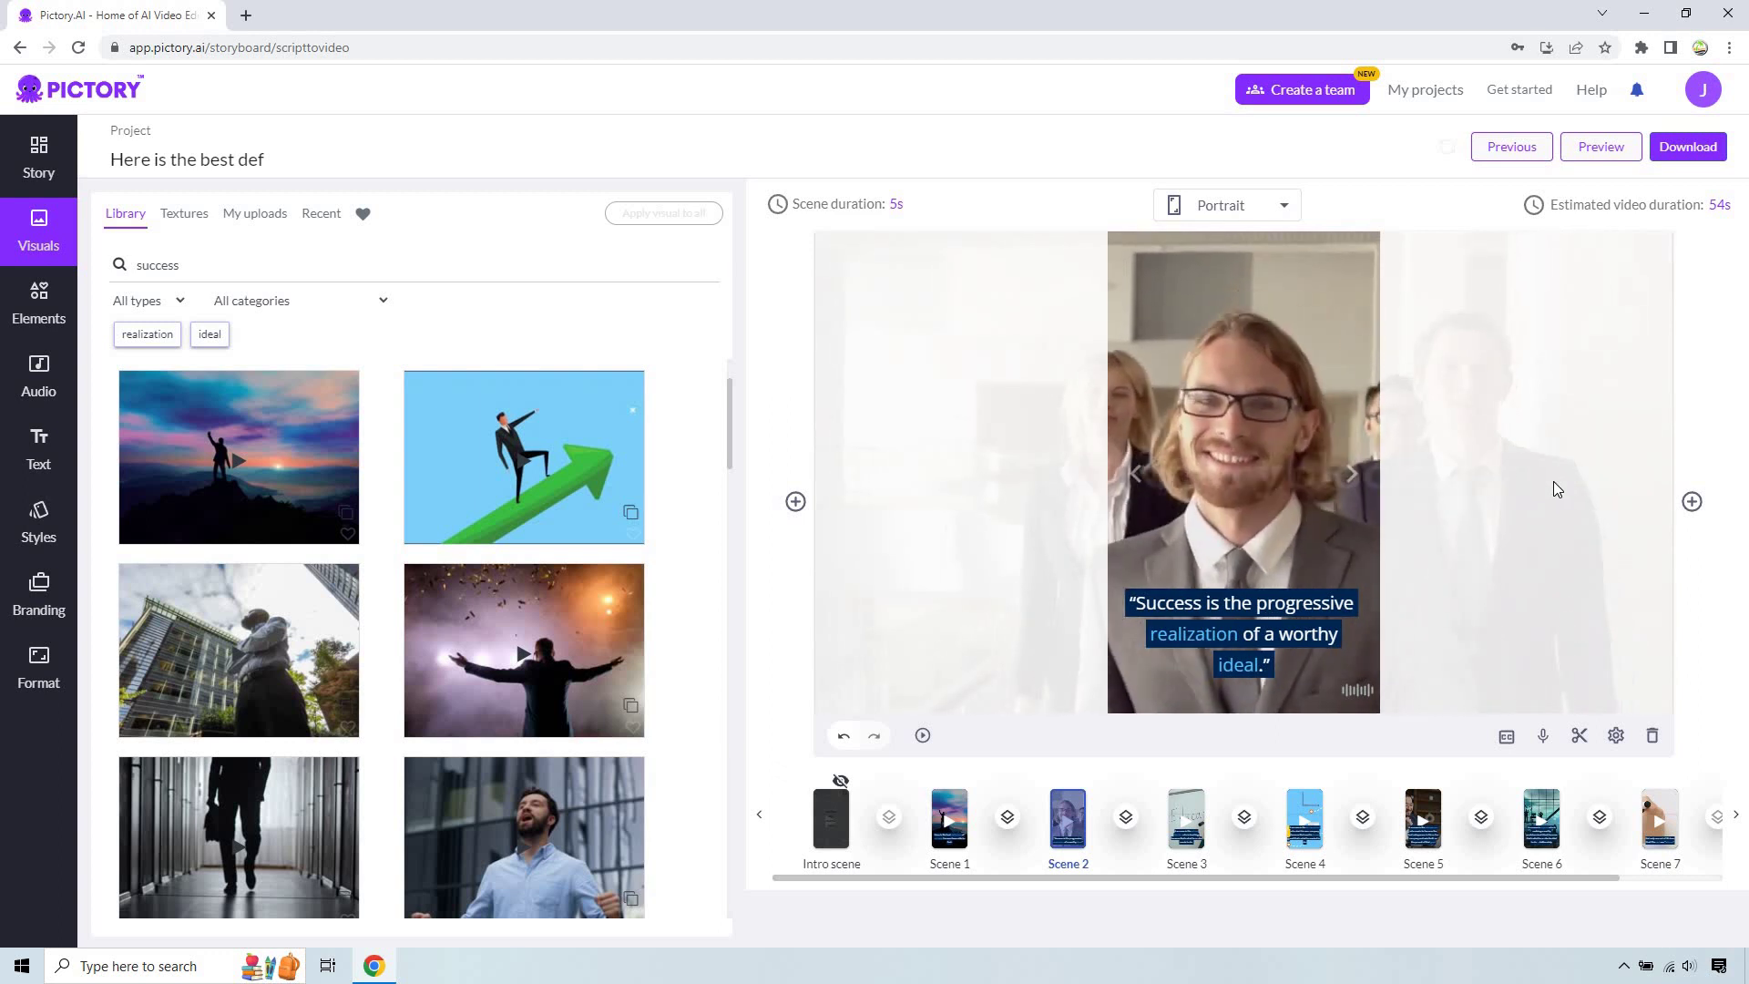
click(1187, 817)
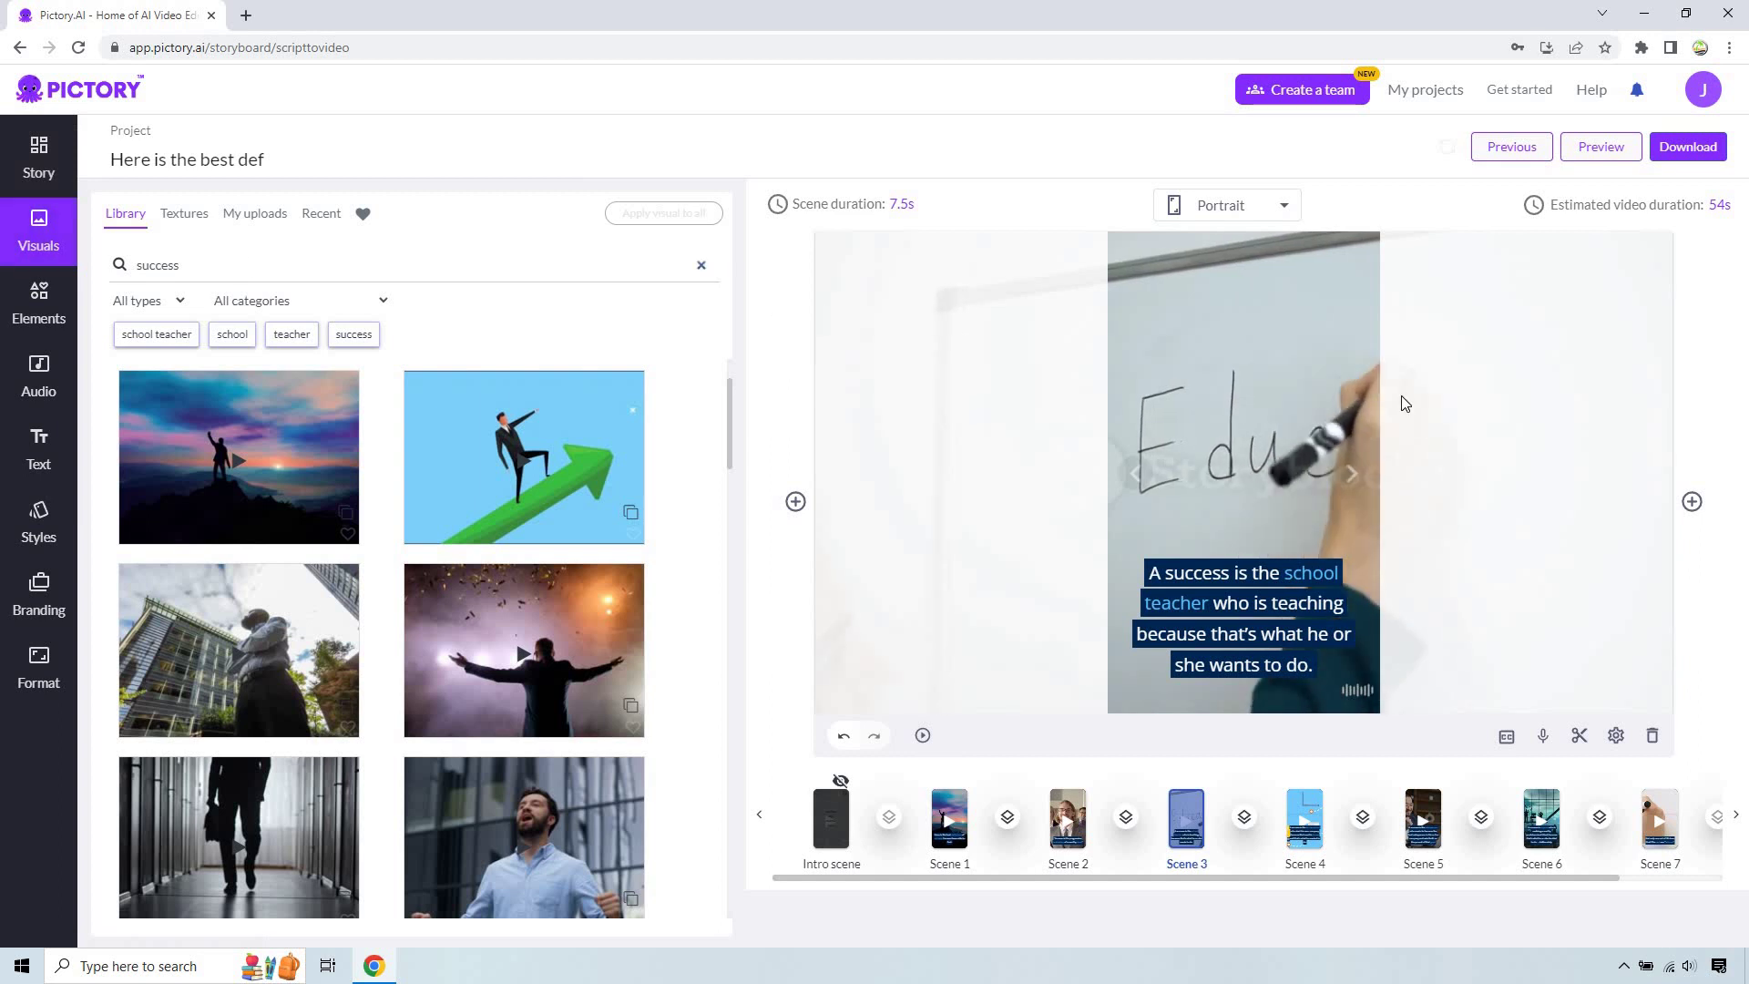
click(1303, 797)
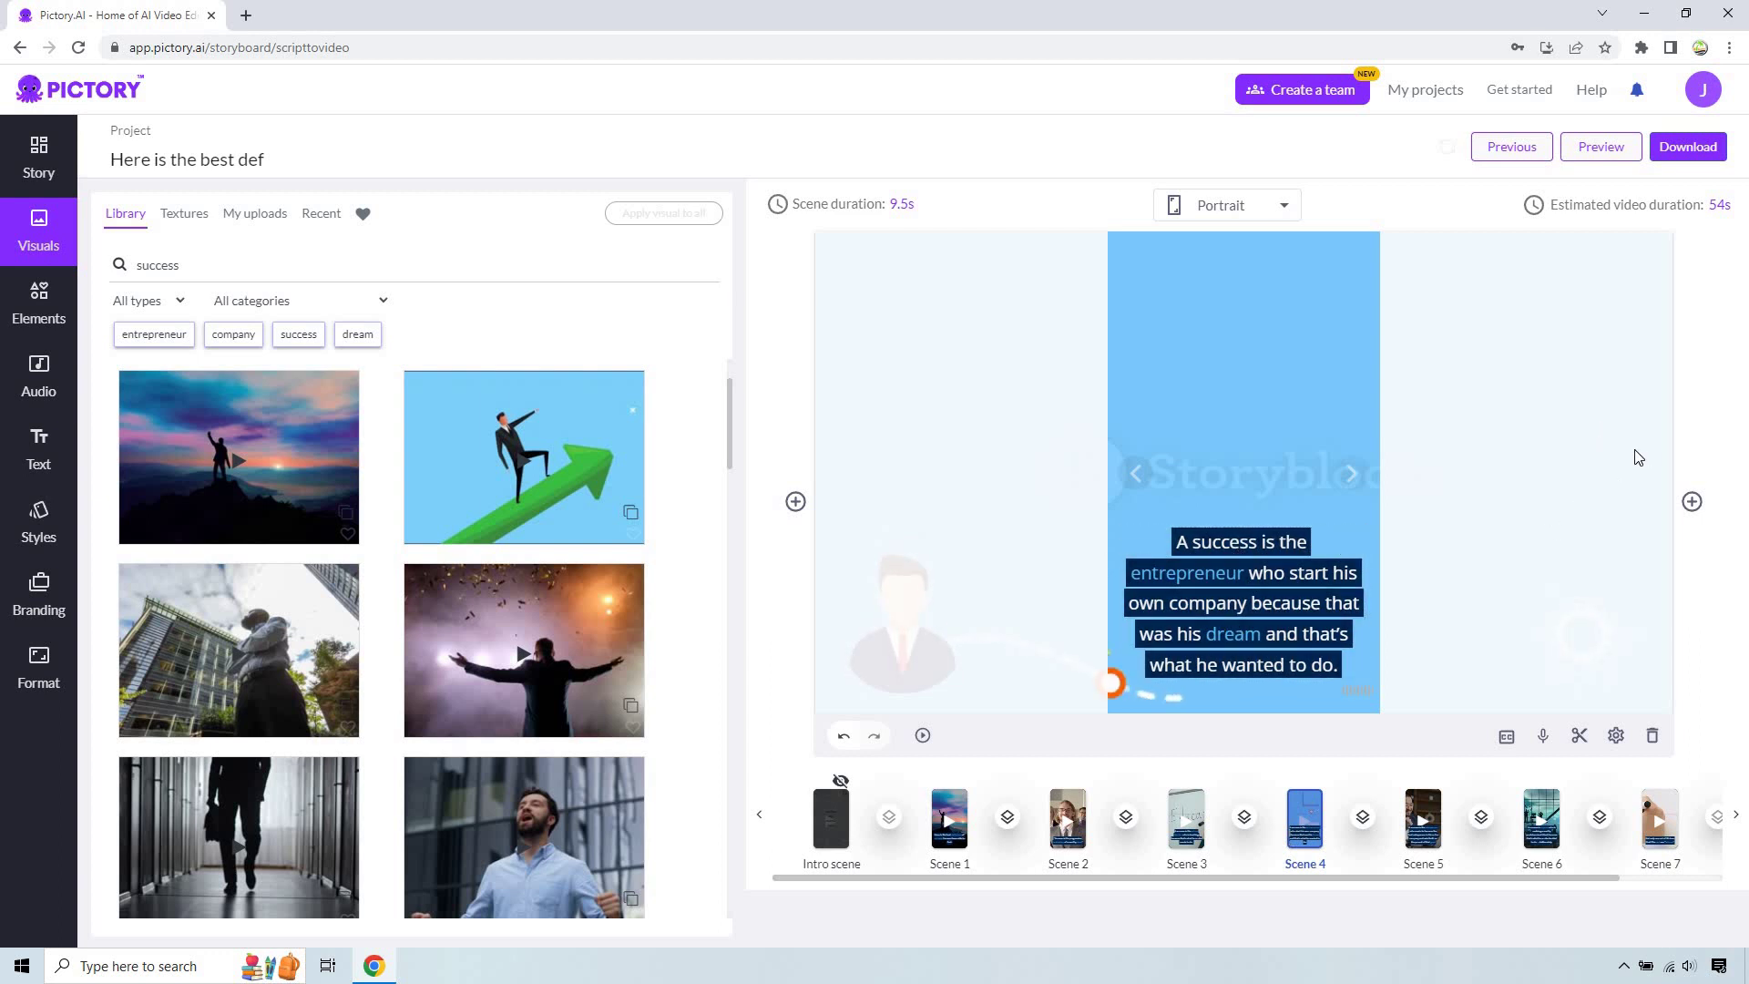
Step: Search visuals for 'entrepreneur' and apply the overhead laptop clip to Scene 4
click(191, 265)
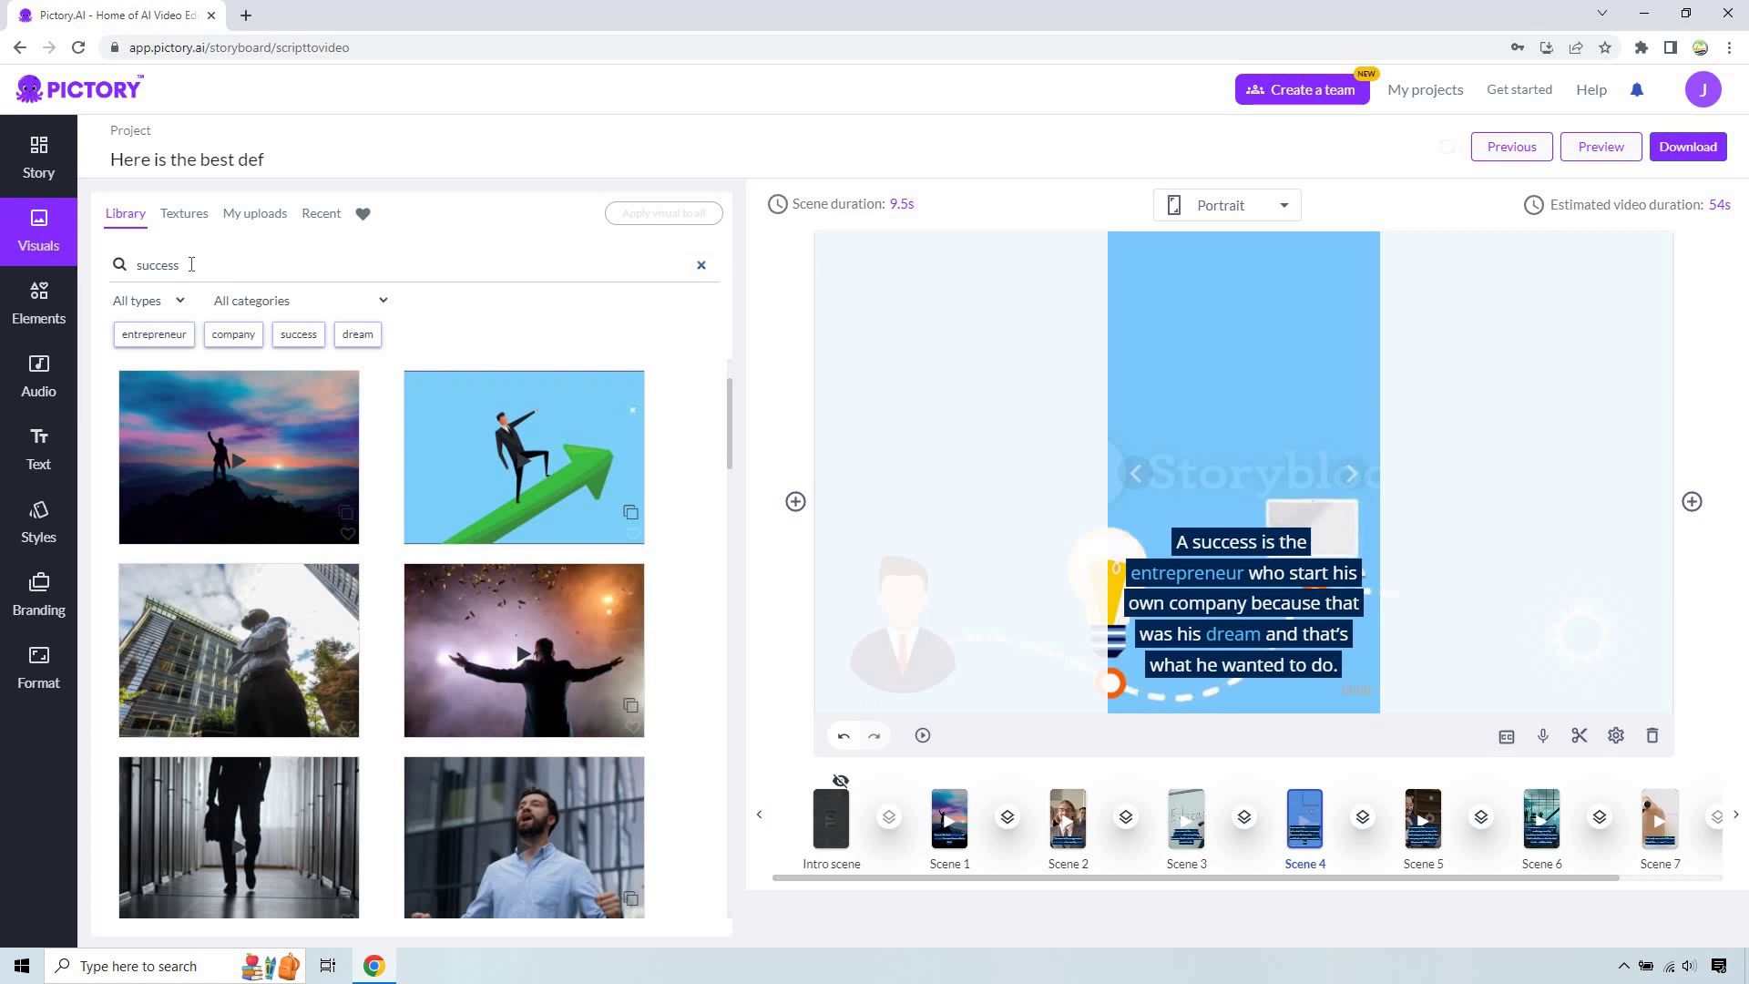
double_click(191, 264)
text(ent)
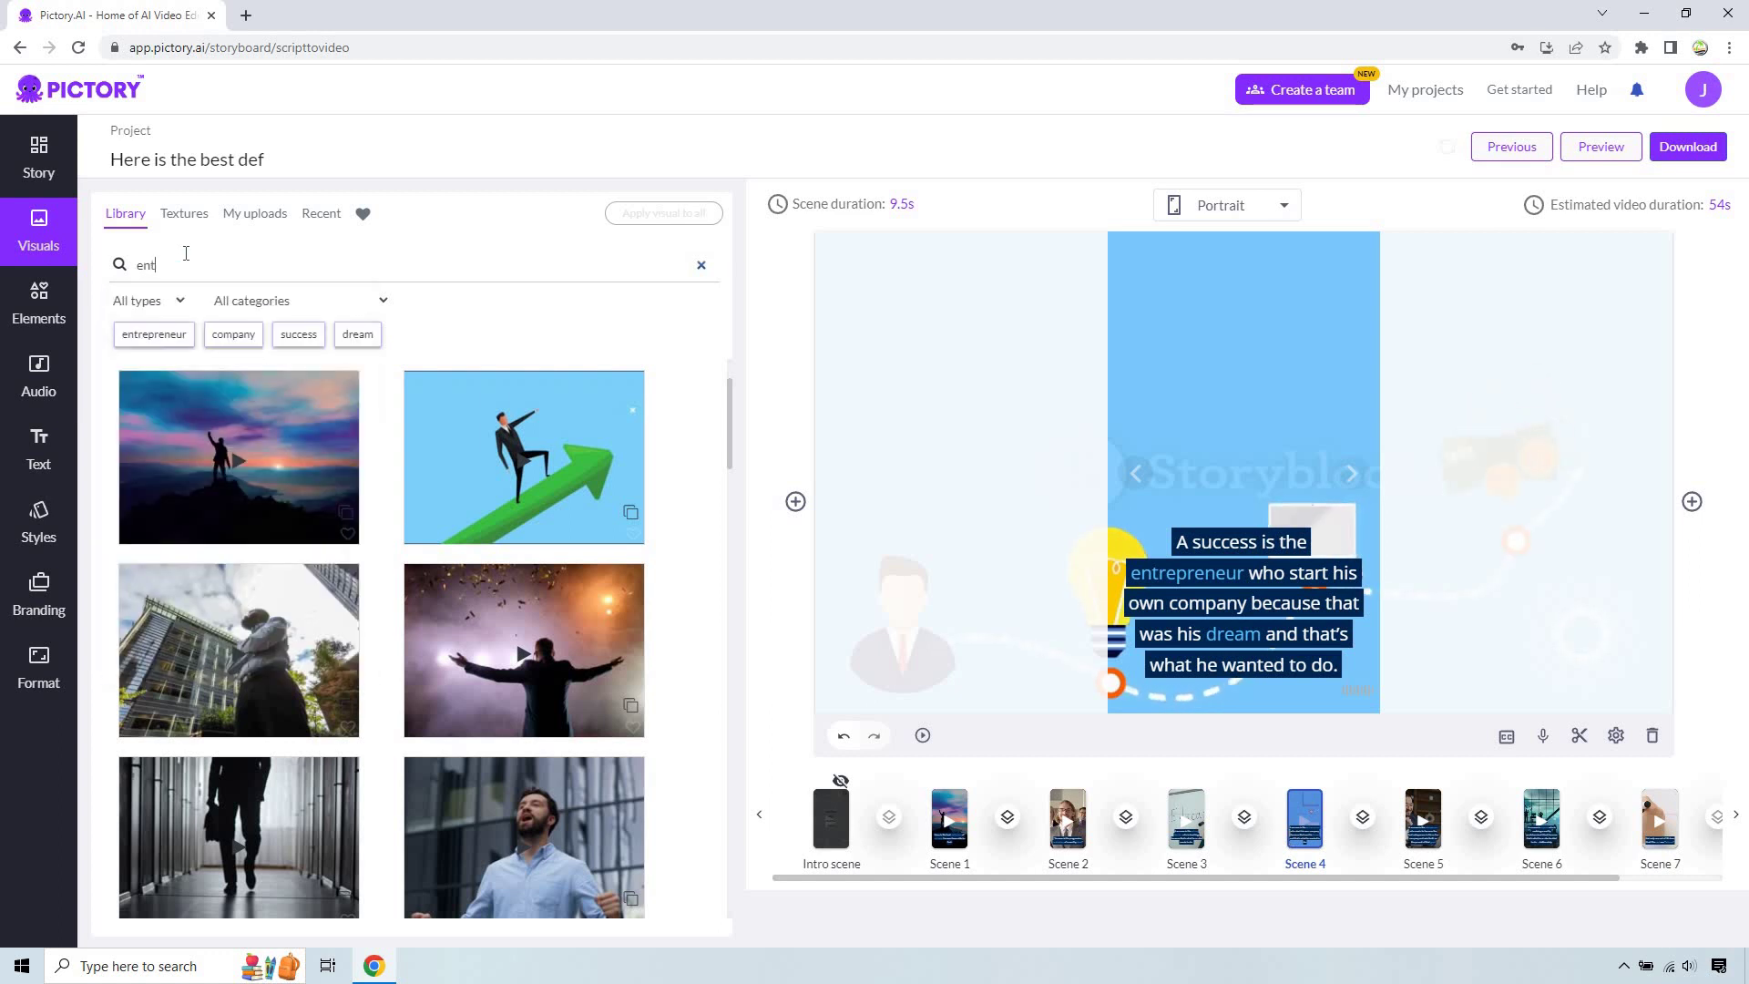
text(repreneur)
key(Return)
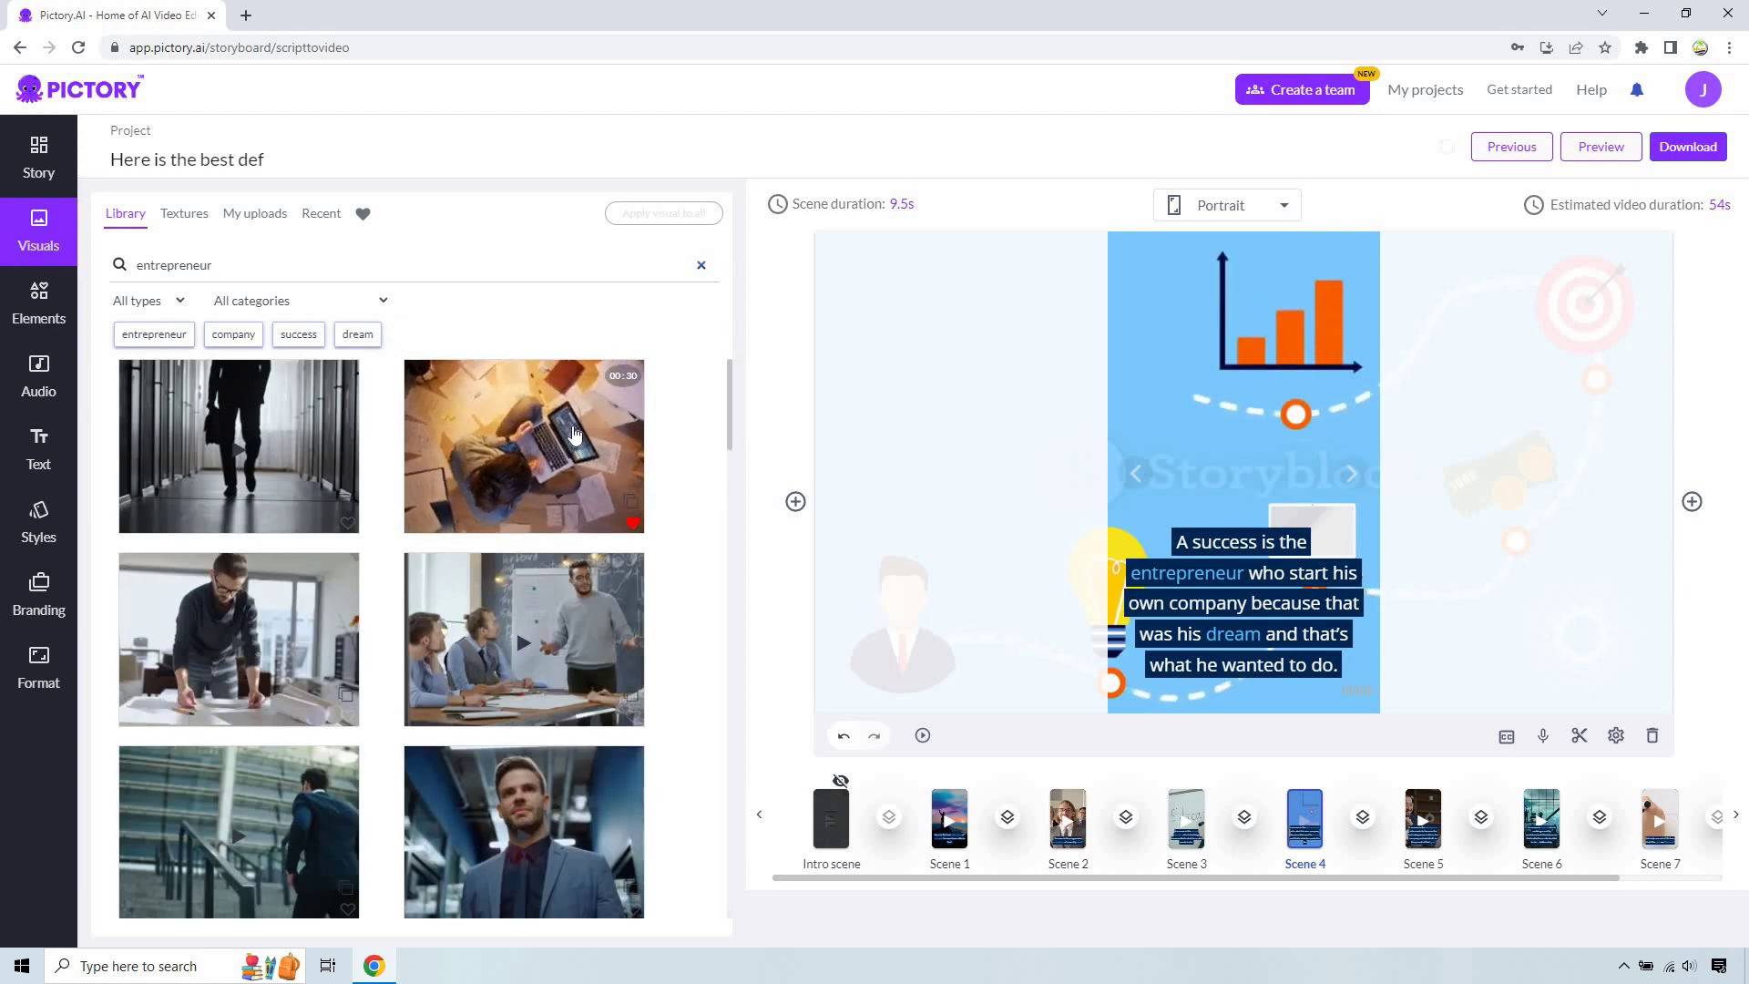
click(575, 434)
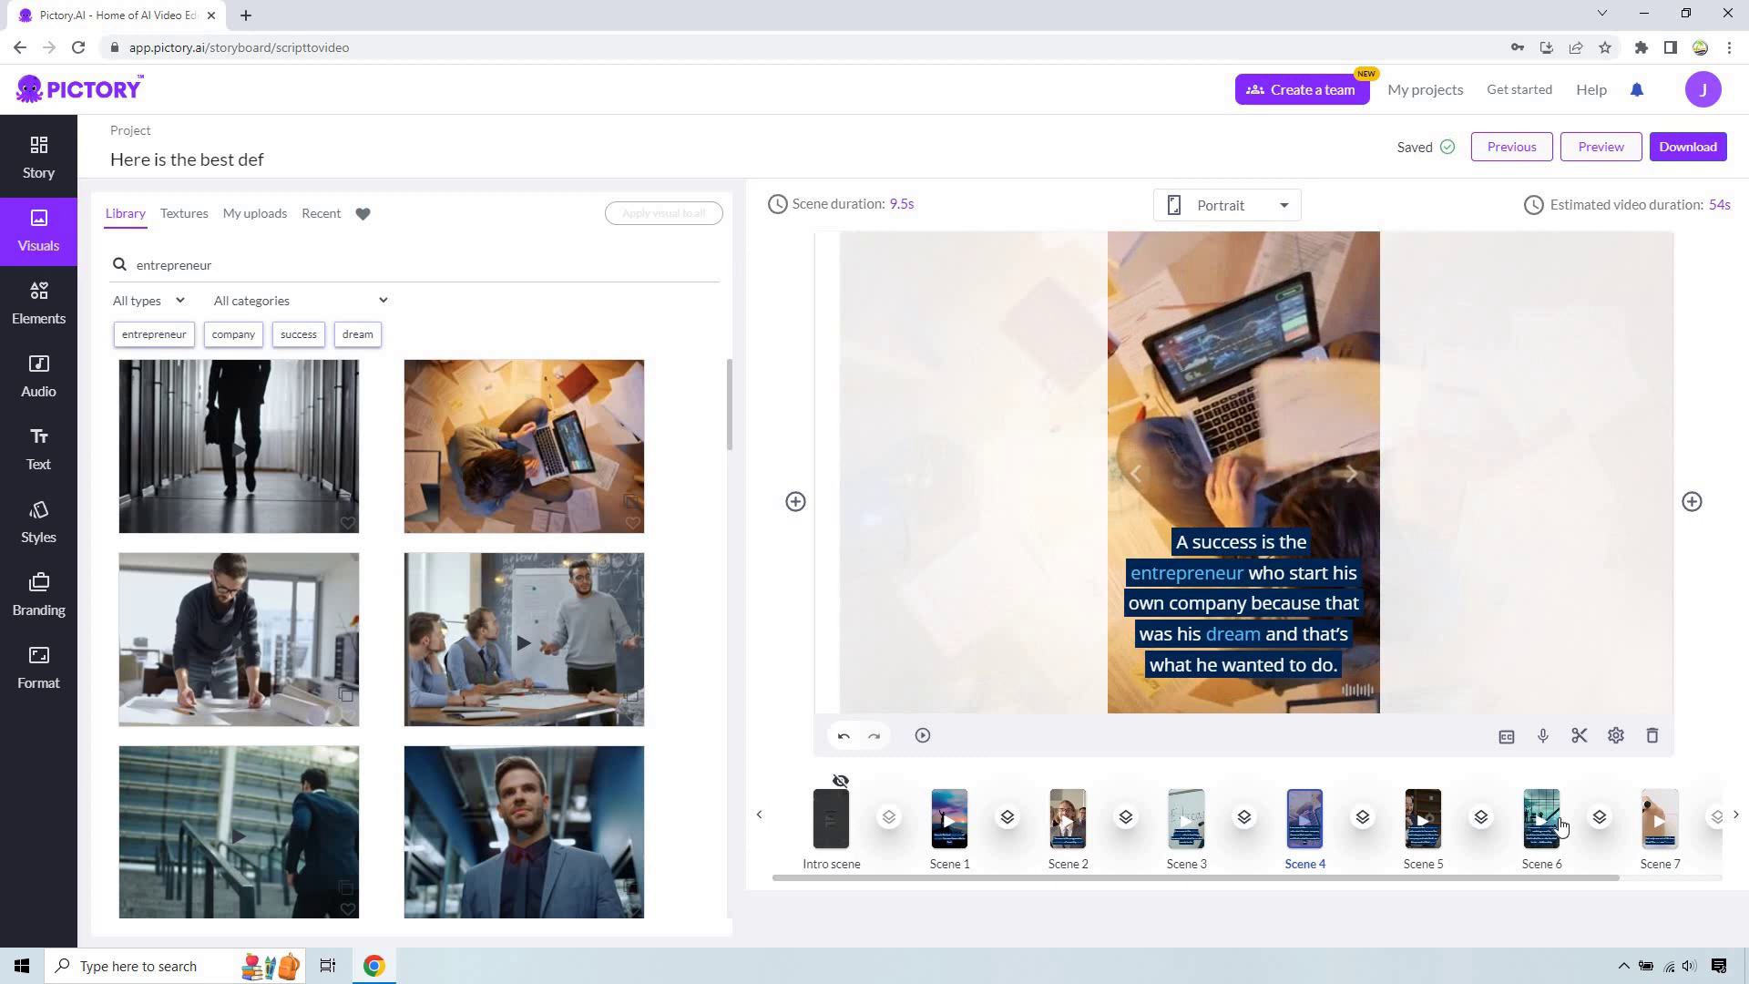
Step: For Scene 5, search 'salesperson' and drag in the headset-woman office clip
click(1426, 802)
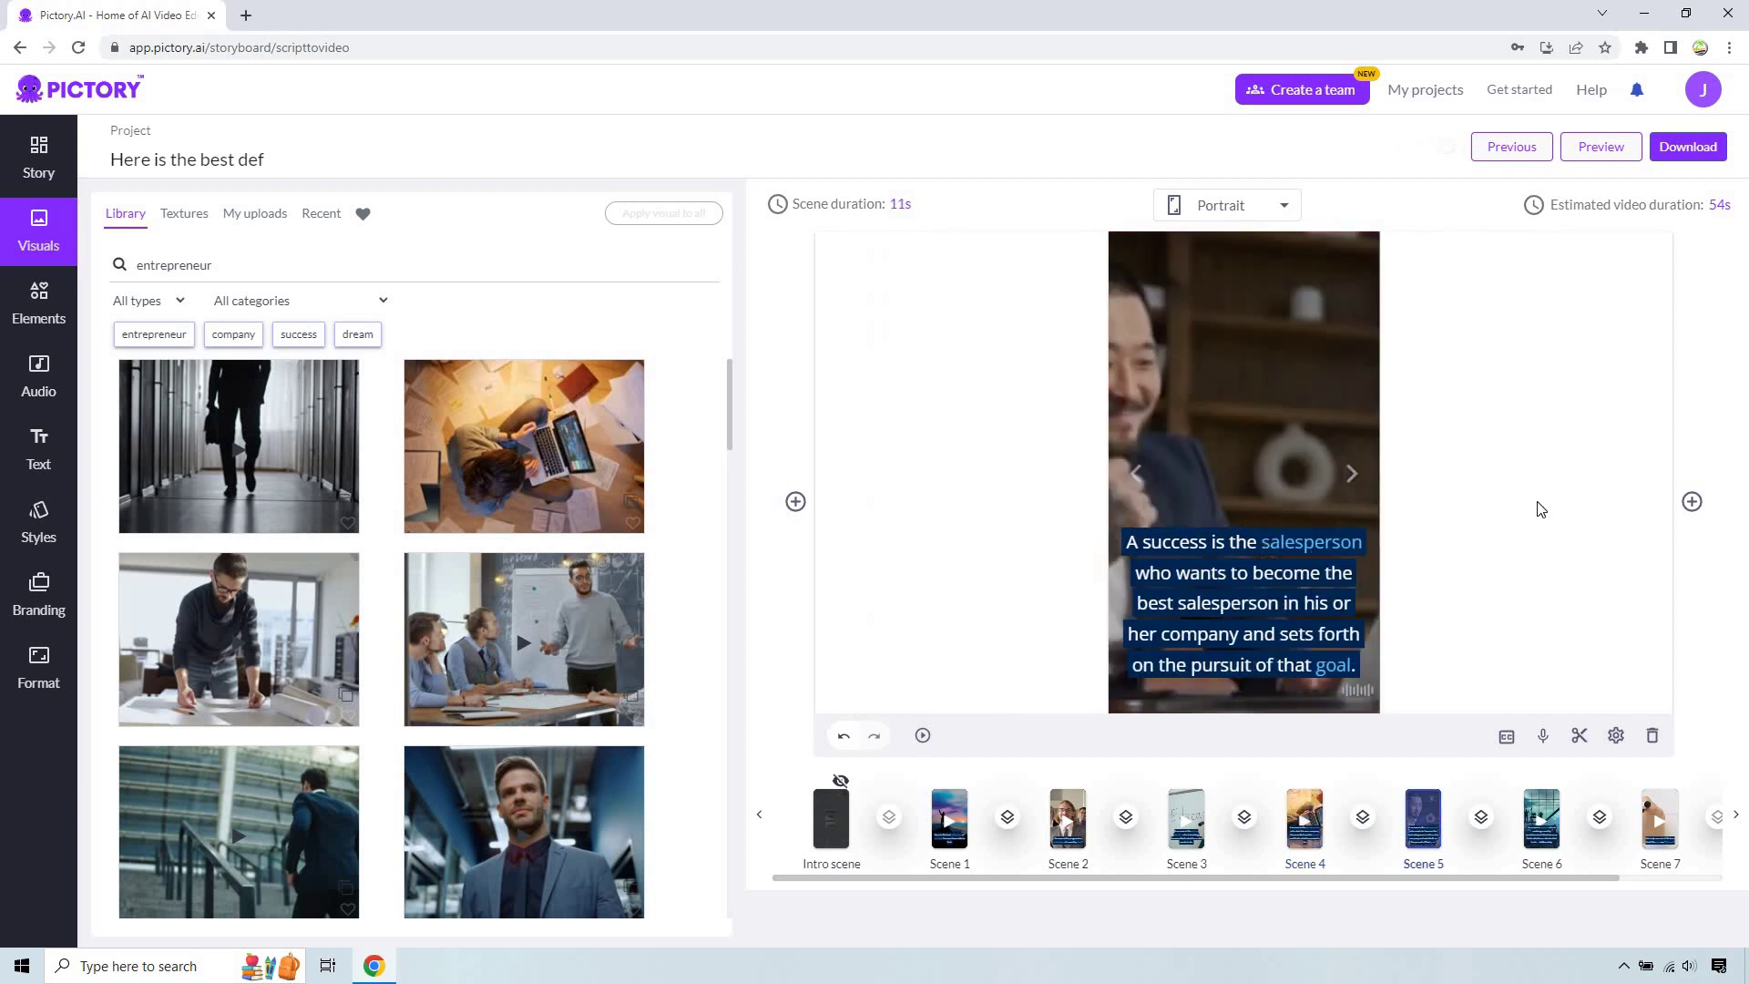
double_click(173, 264)
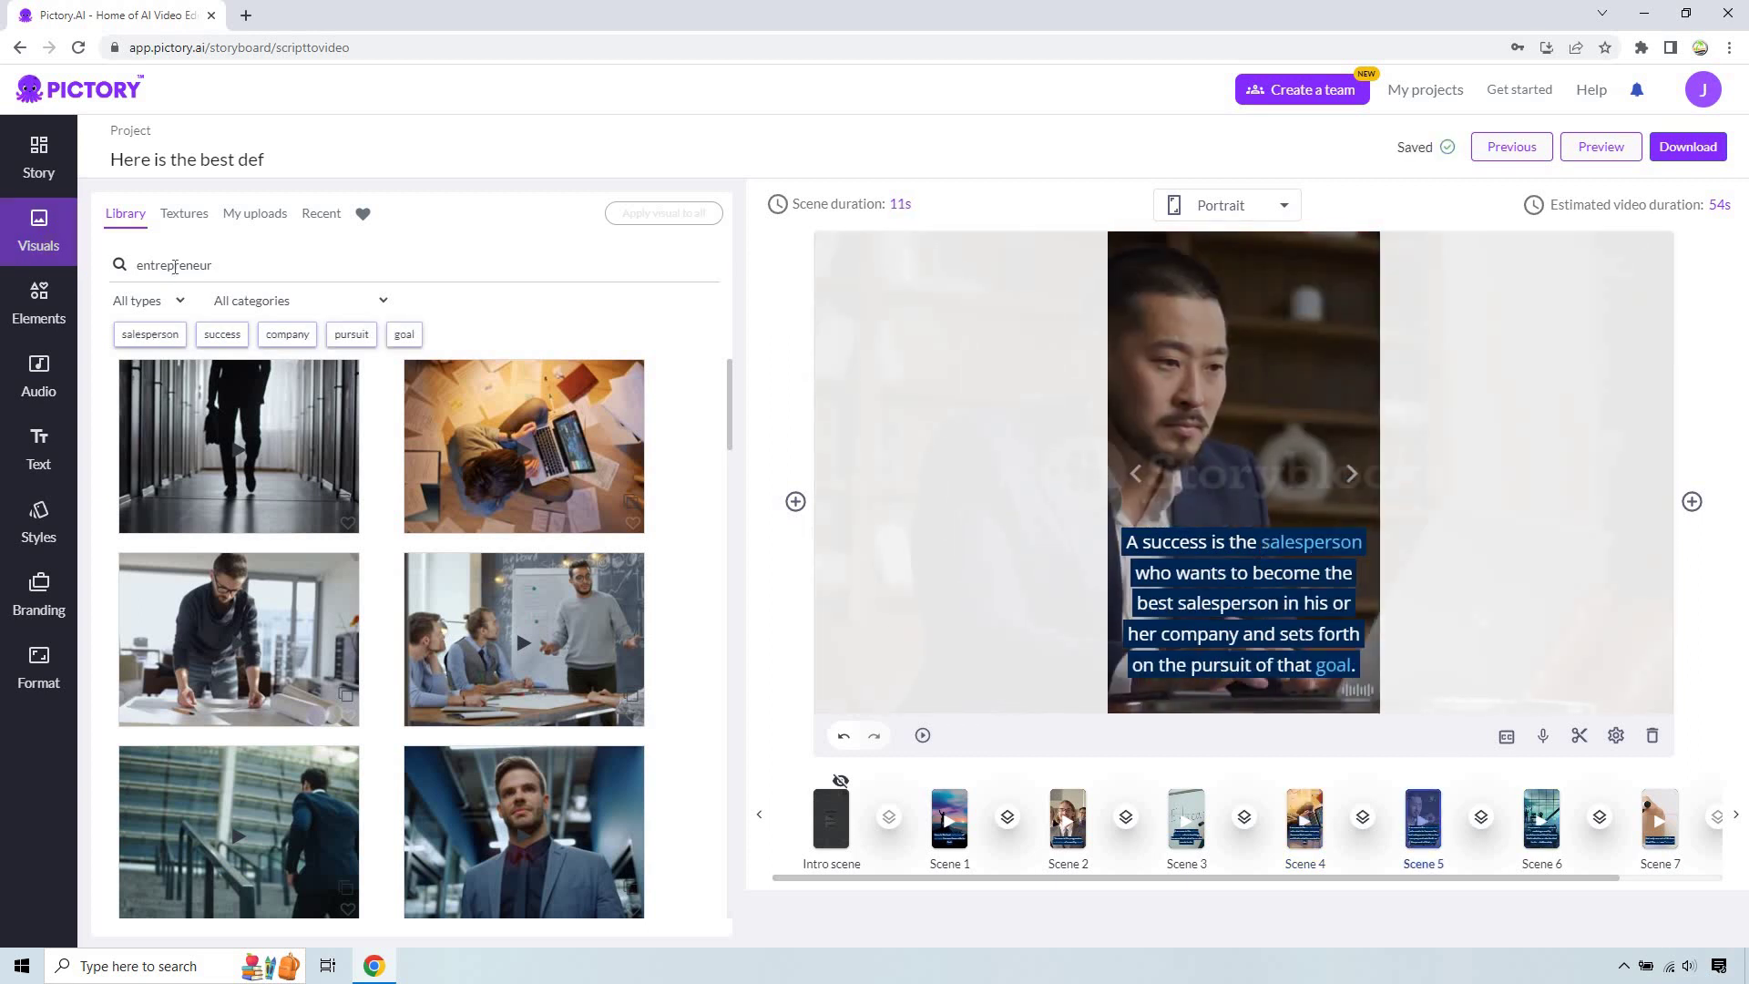
text(salesperson)
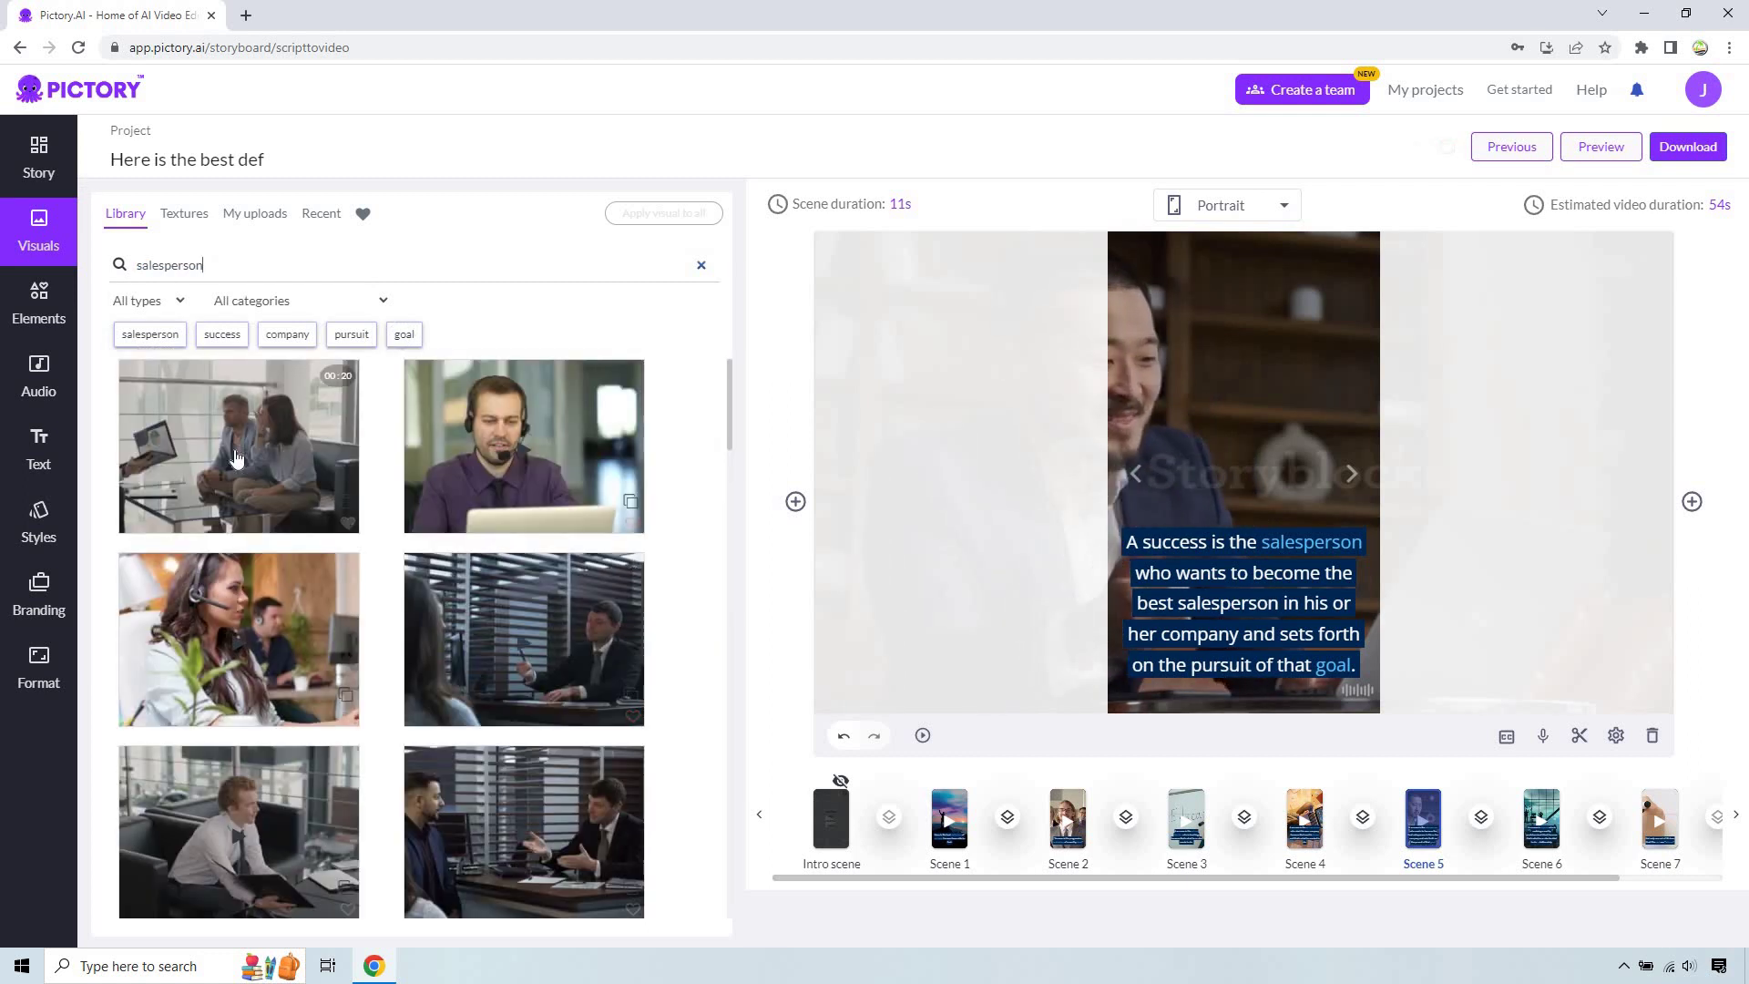
scroll(253, 510, down, 1)
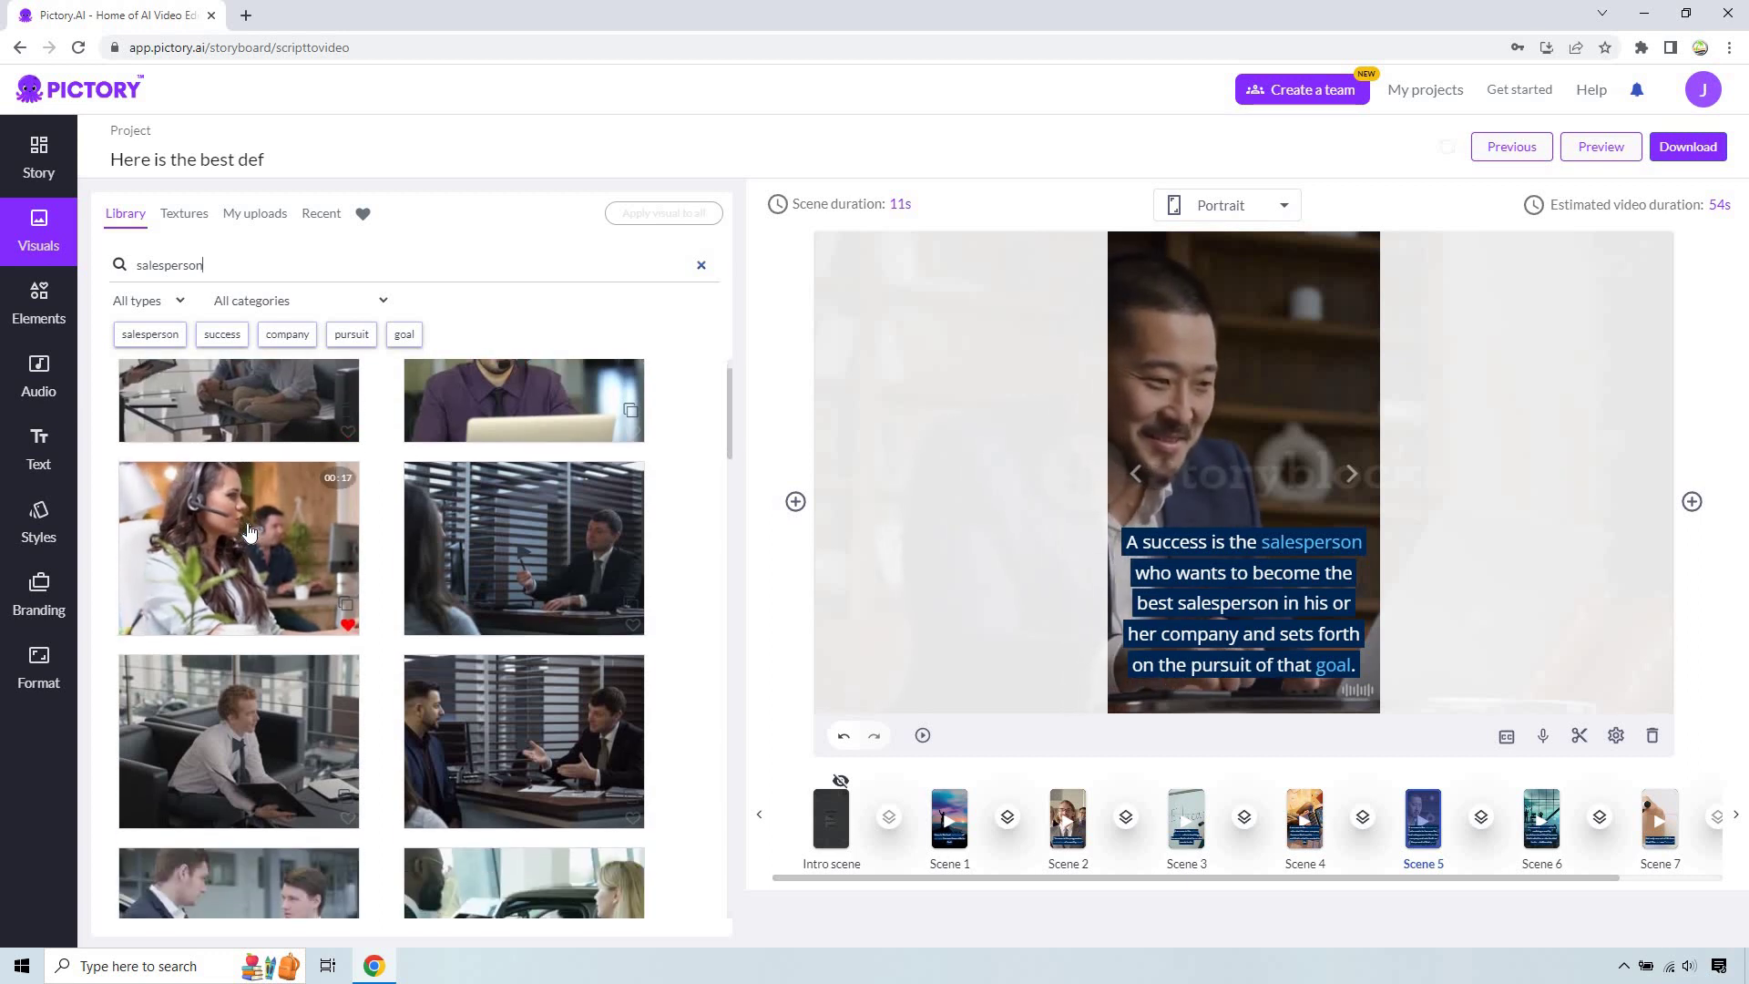
drag(1527, 279, 1385, 383)
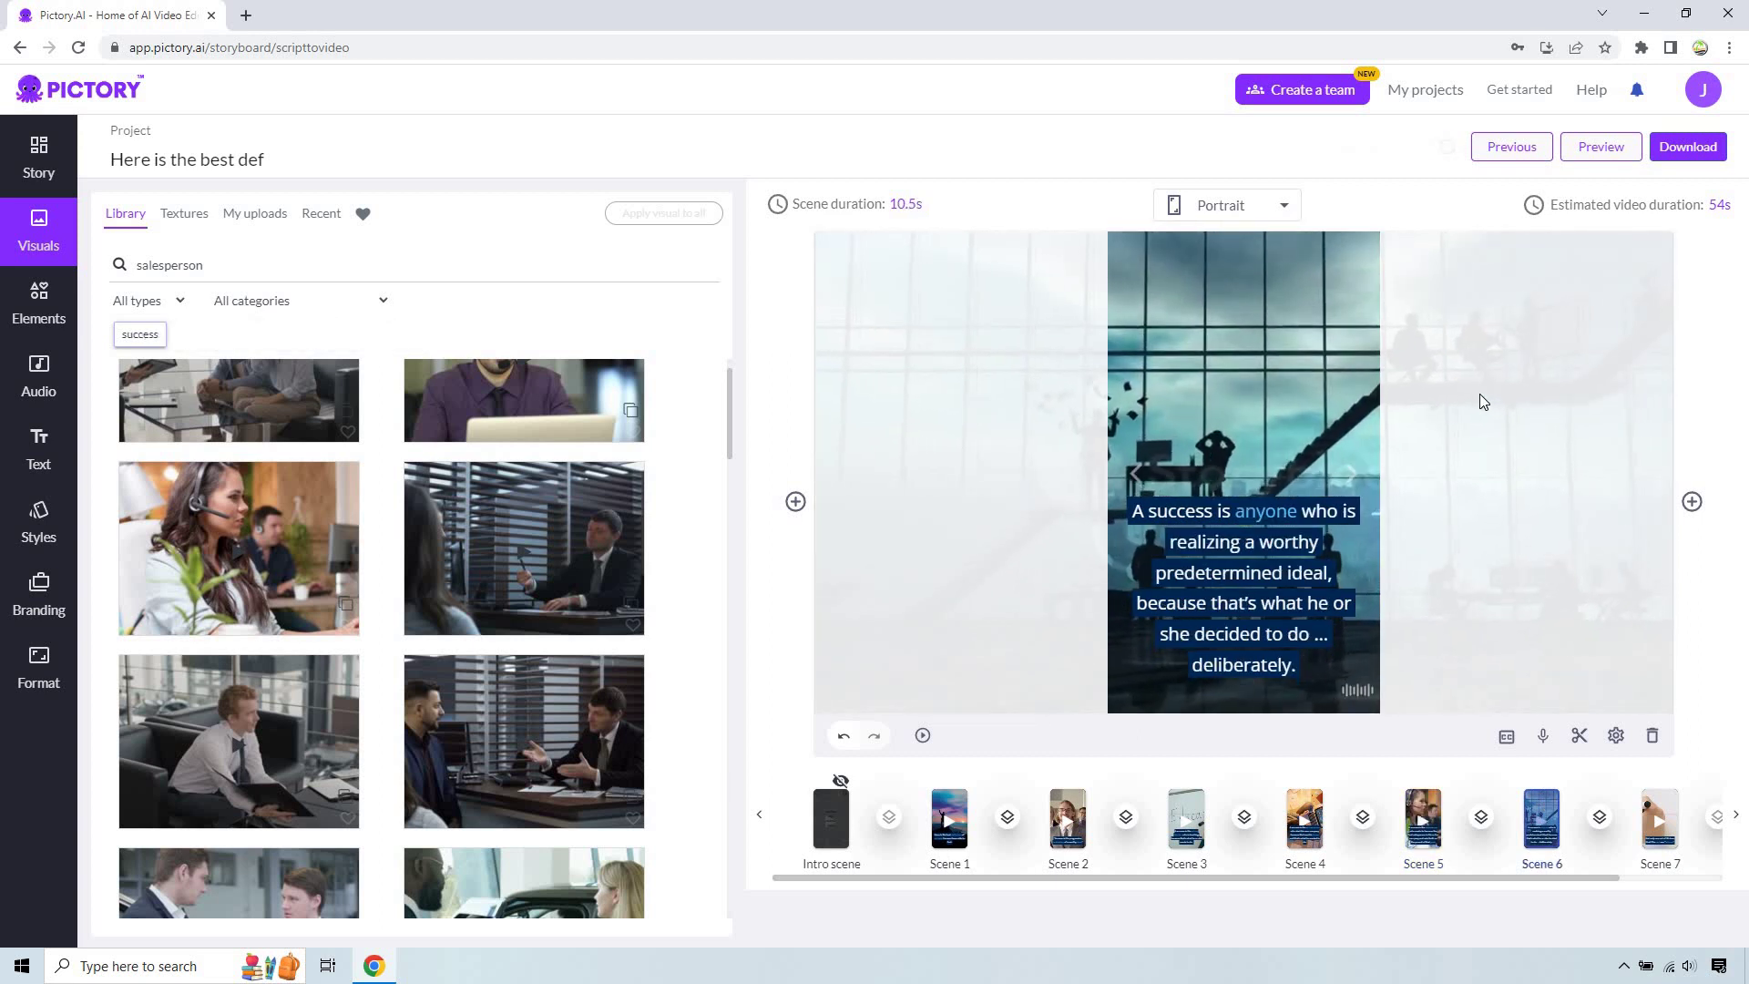
Step: Search 'winner' and apply the sunset raised-fist silhouette clip to Scene 6
double_click(170, 273)
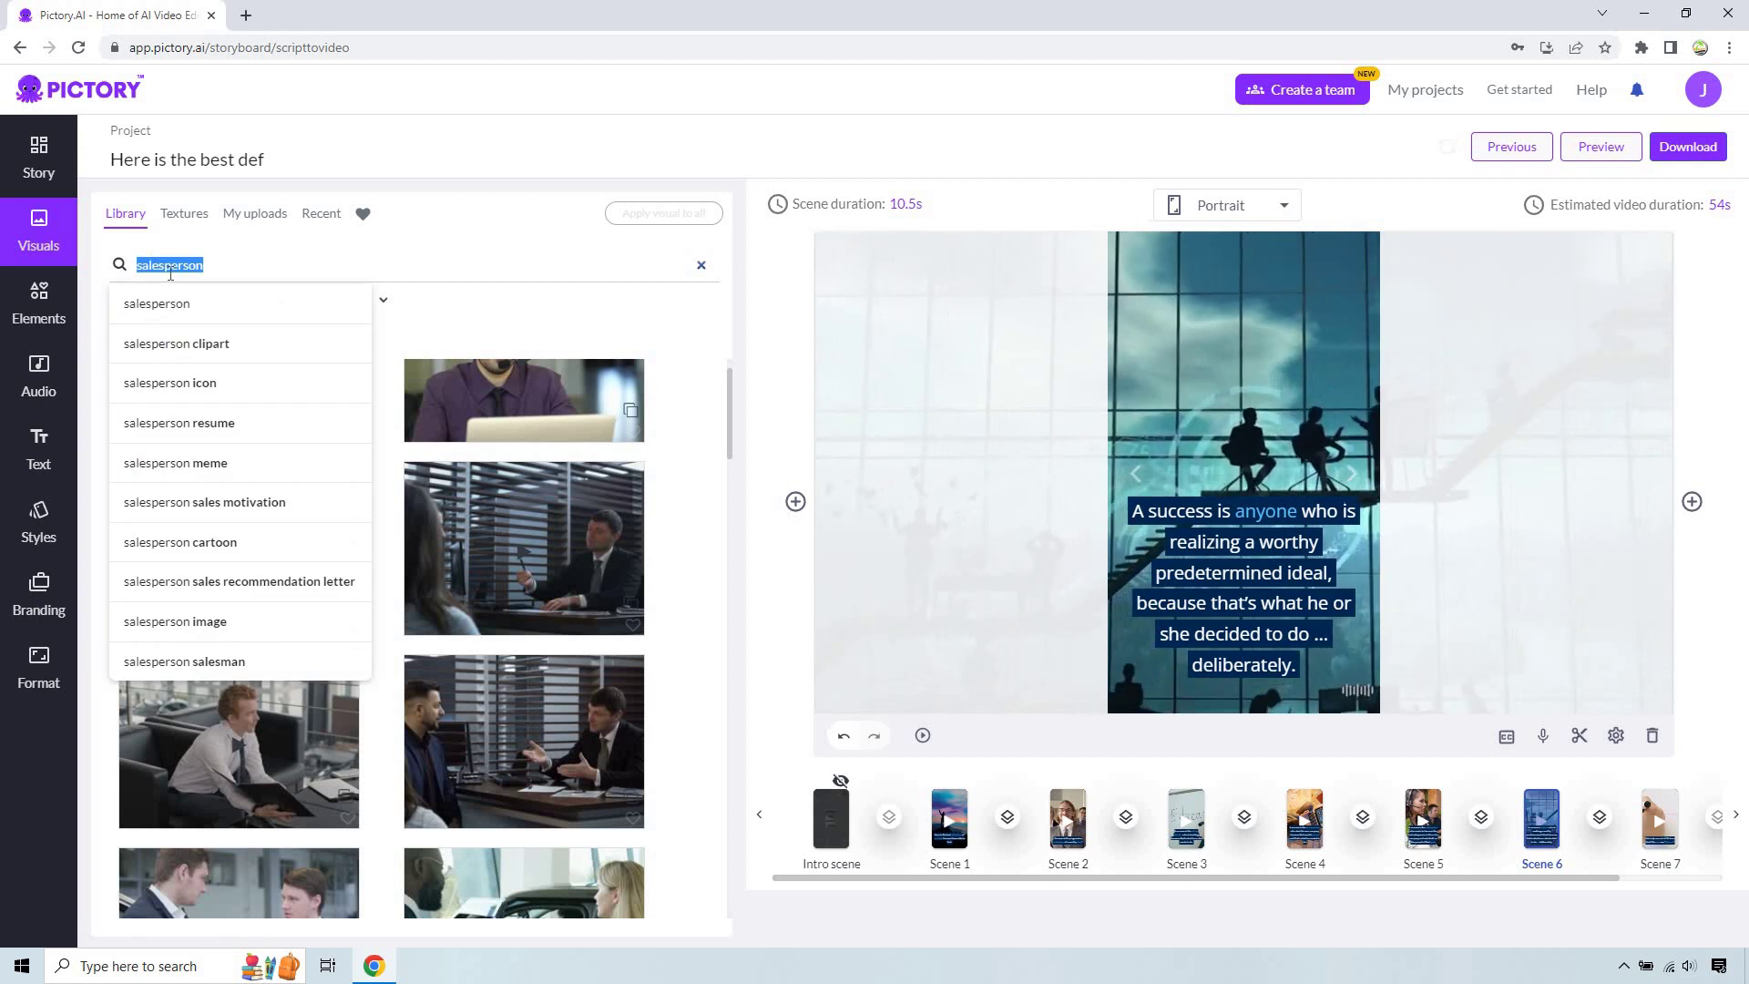
text(winner)
key(Return)
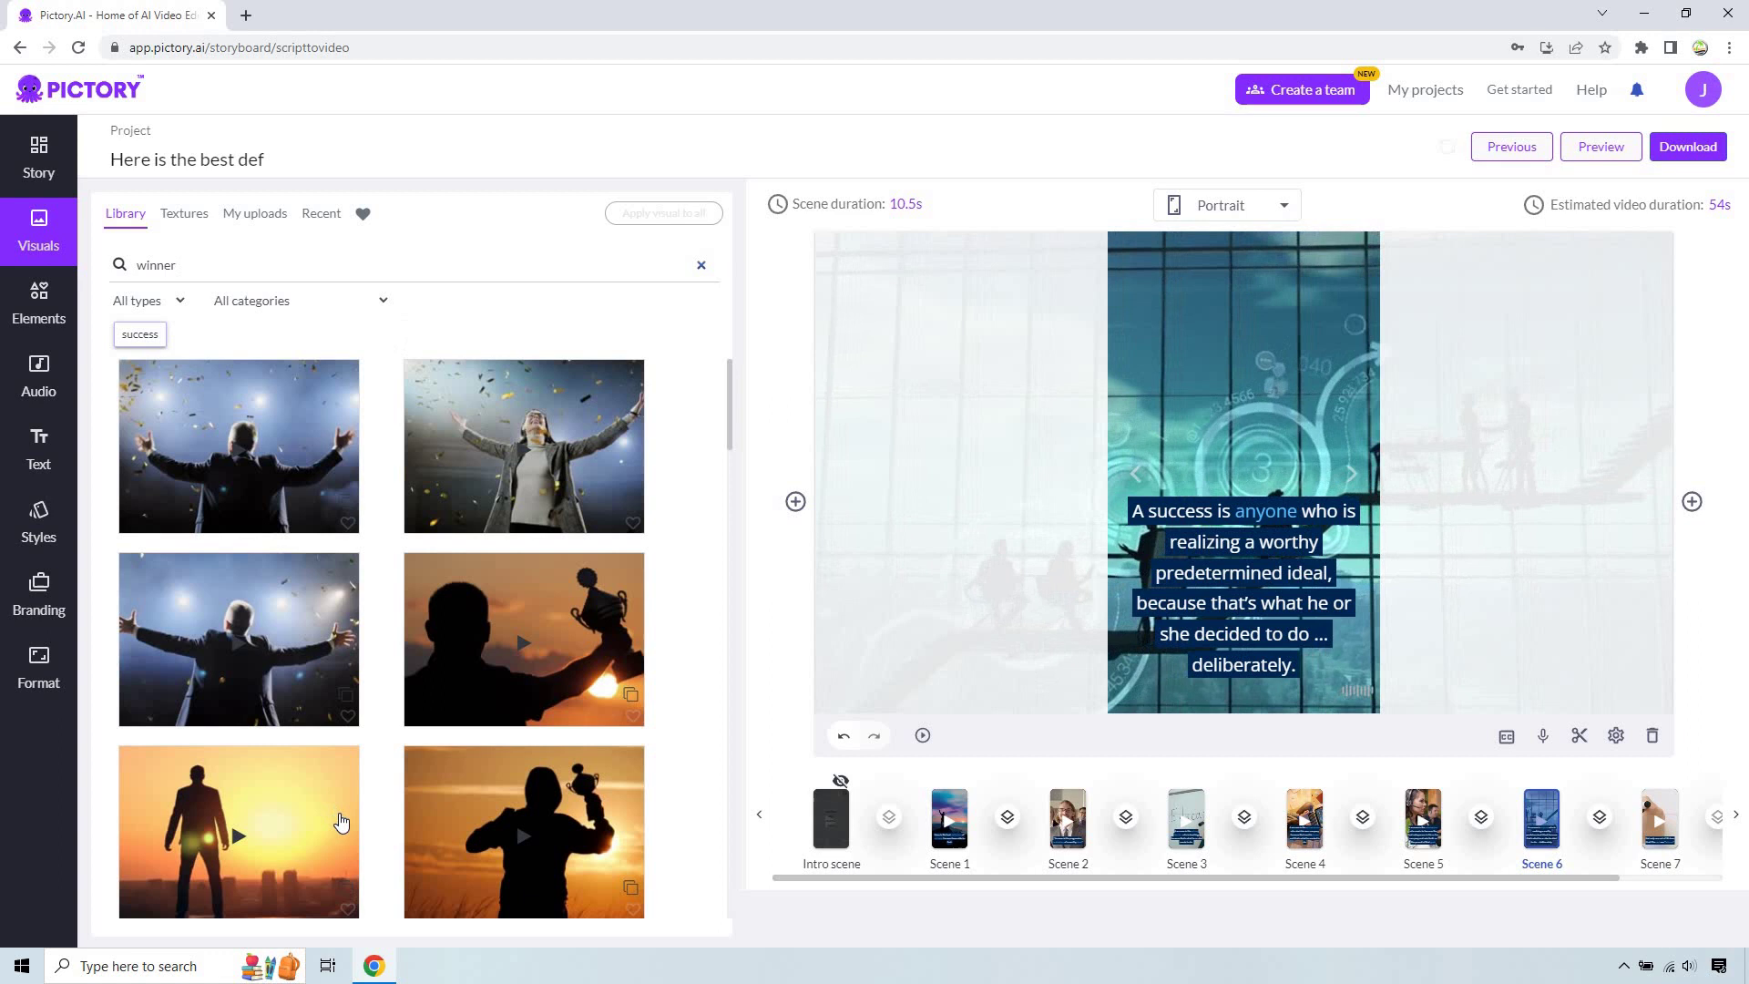
scroll(524, 565, down, 2)
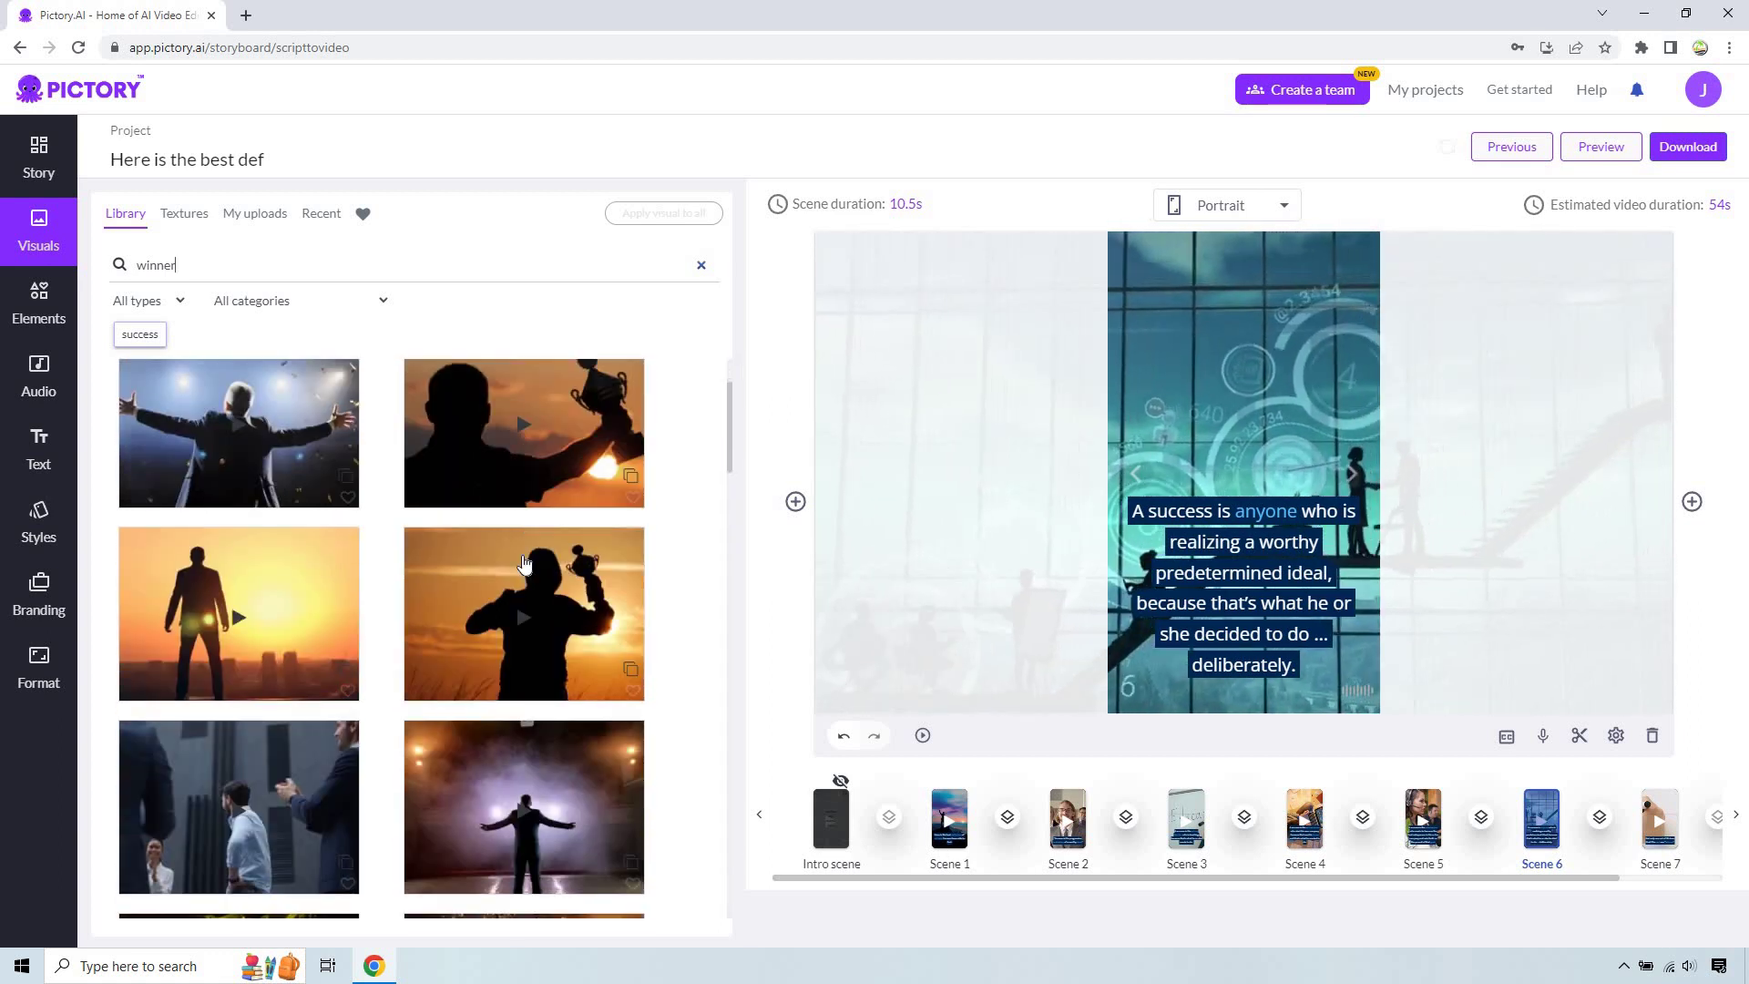
scroll(523, 565, down, 7)
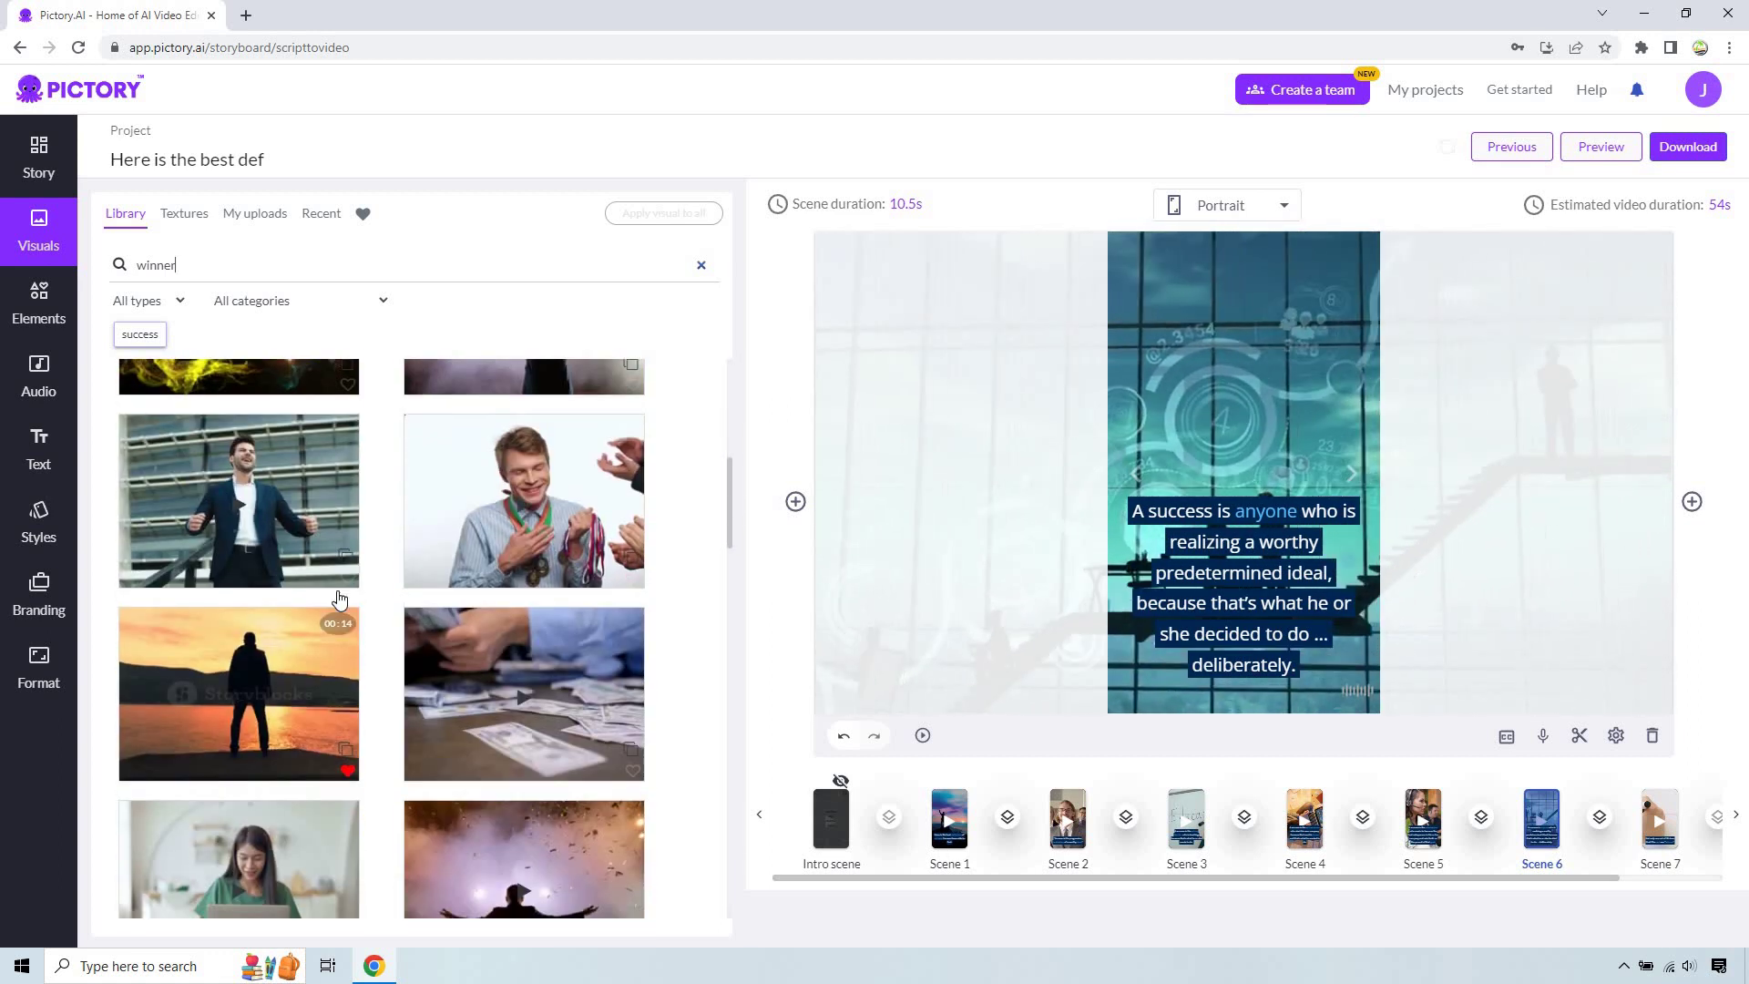
scroll(338, 599, down, 2)
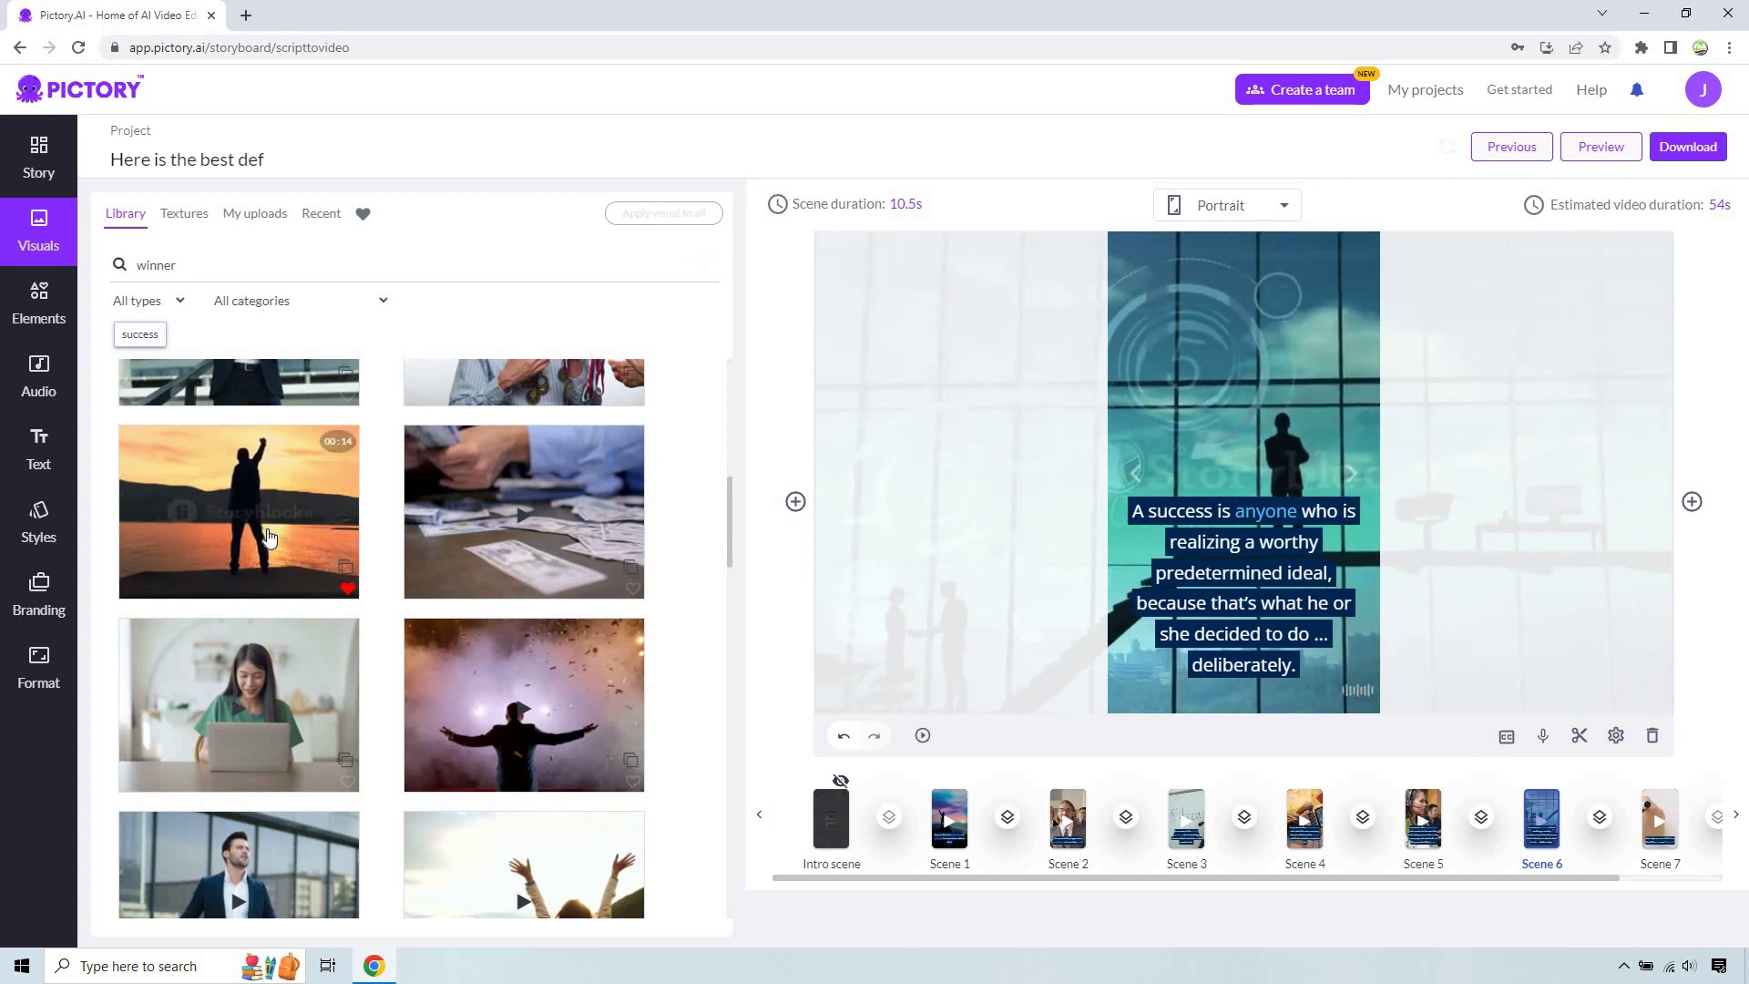
click(269, 538)
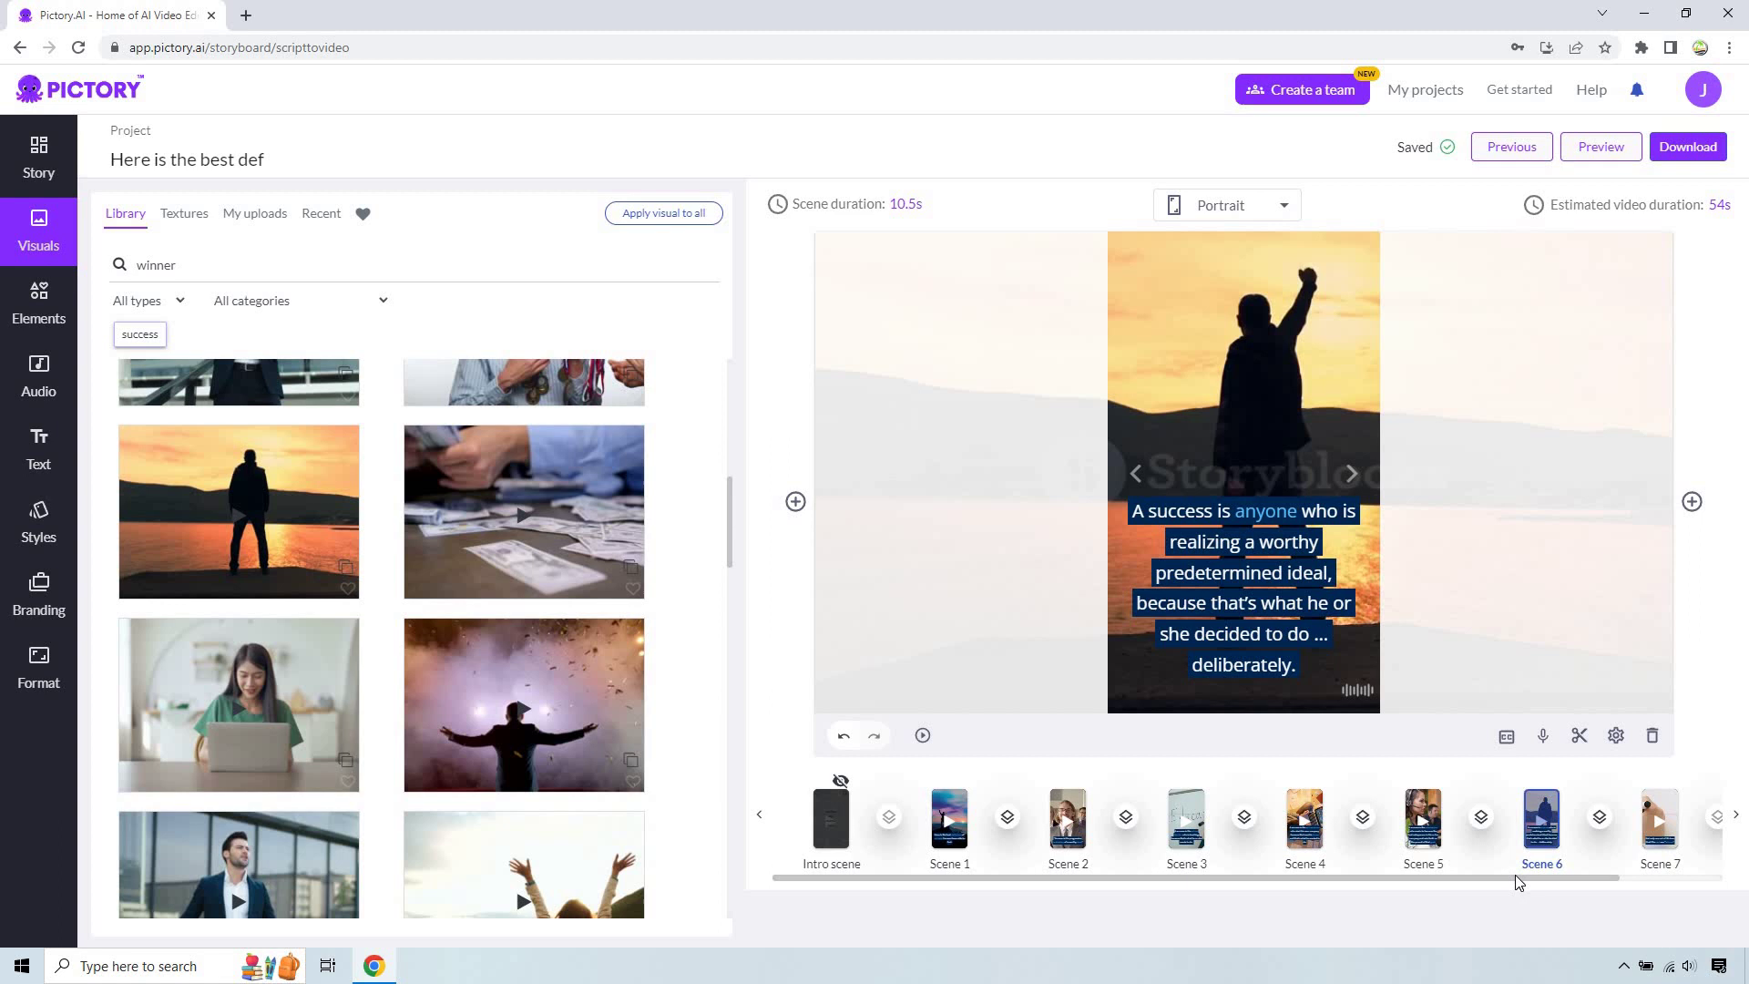
scroll(1516, 875, right, 2)
Step: Search 'failure' for Scene 7, apply the head-clutching clip, and return to Scene 1
click(1544, 817)
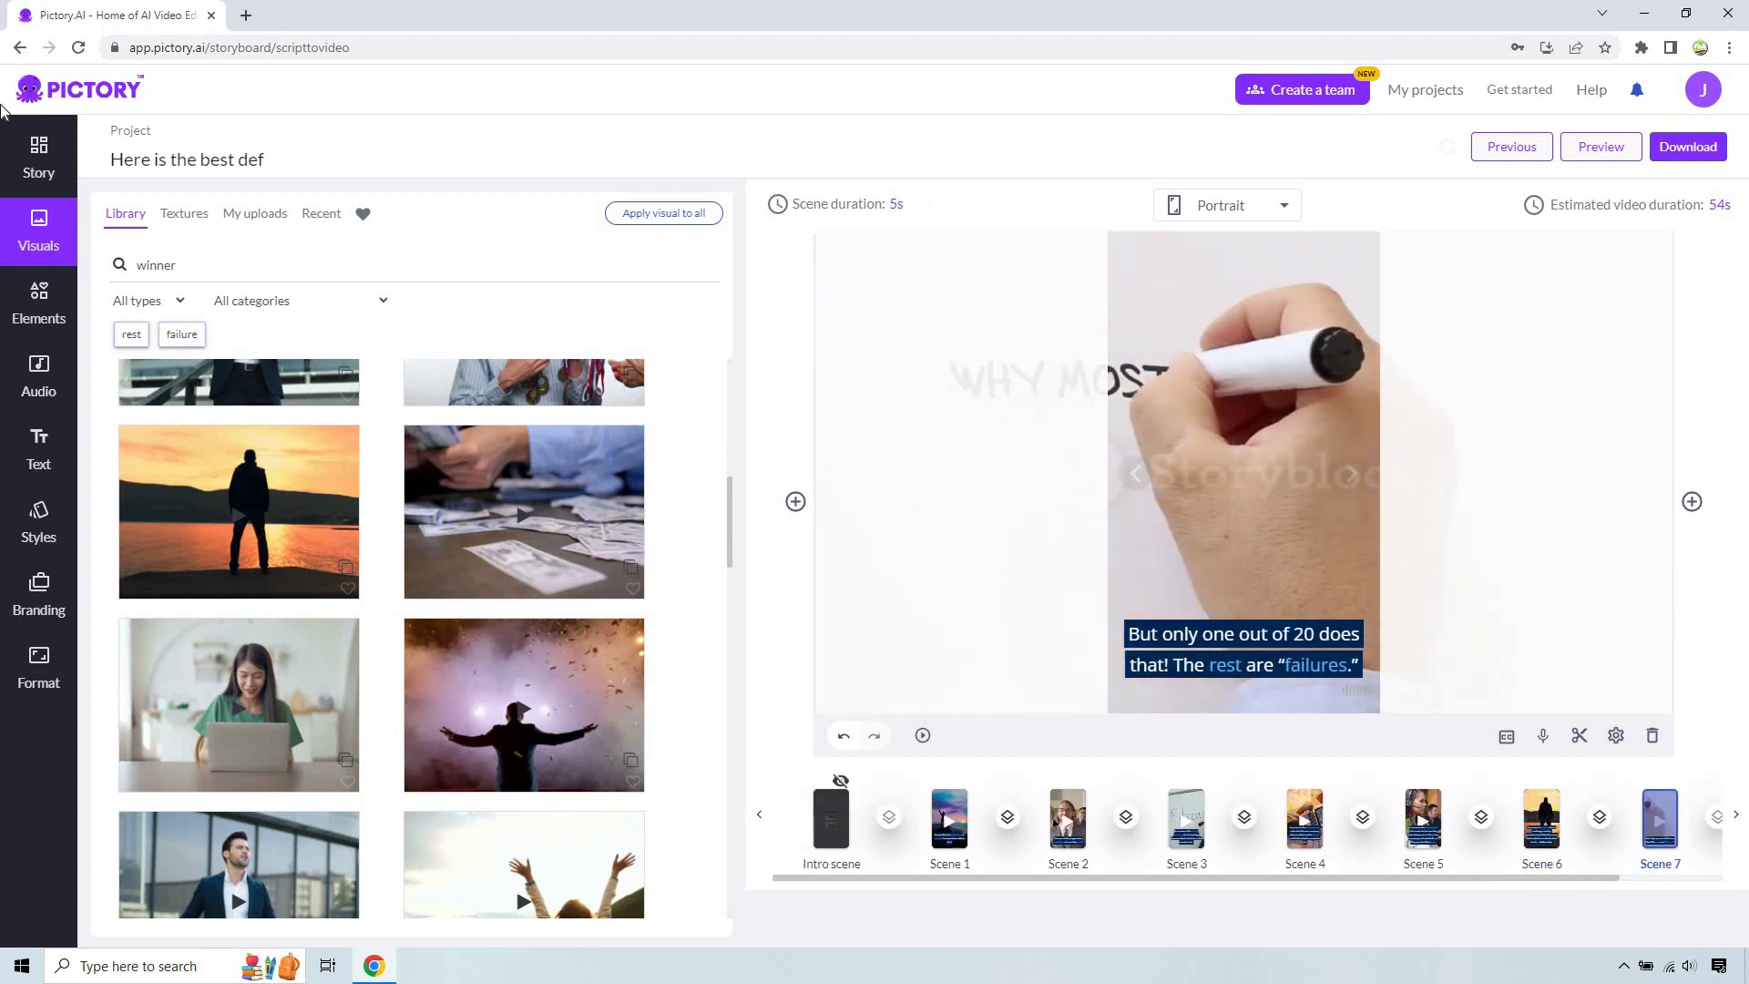
double_click(328, 260)
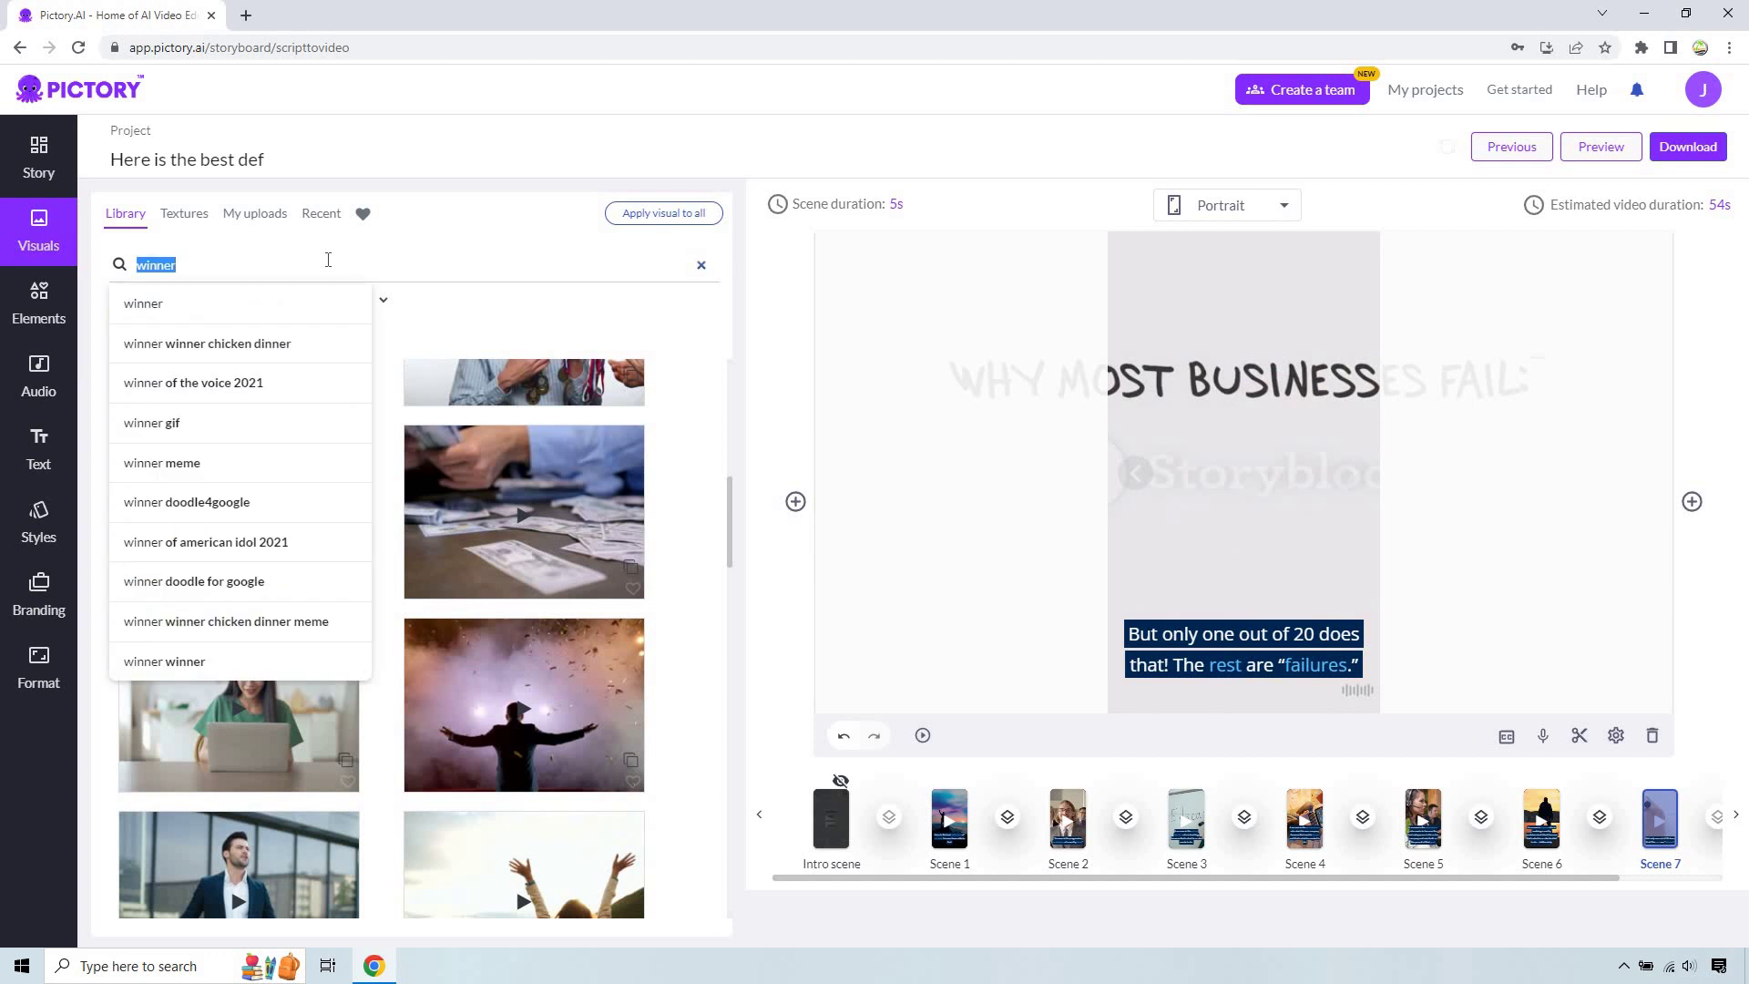
text(failure)
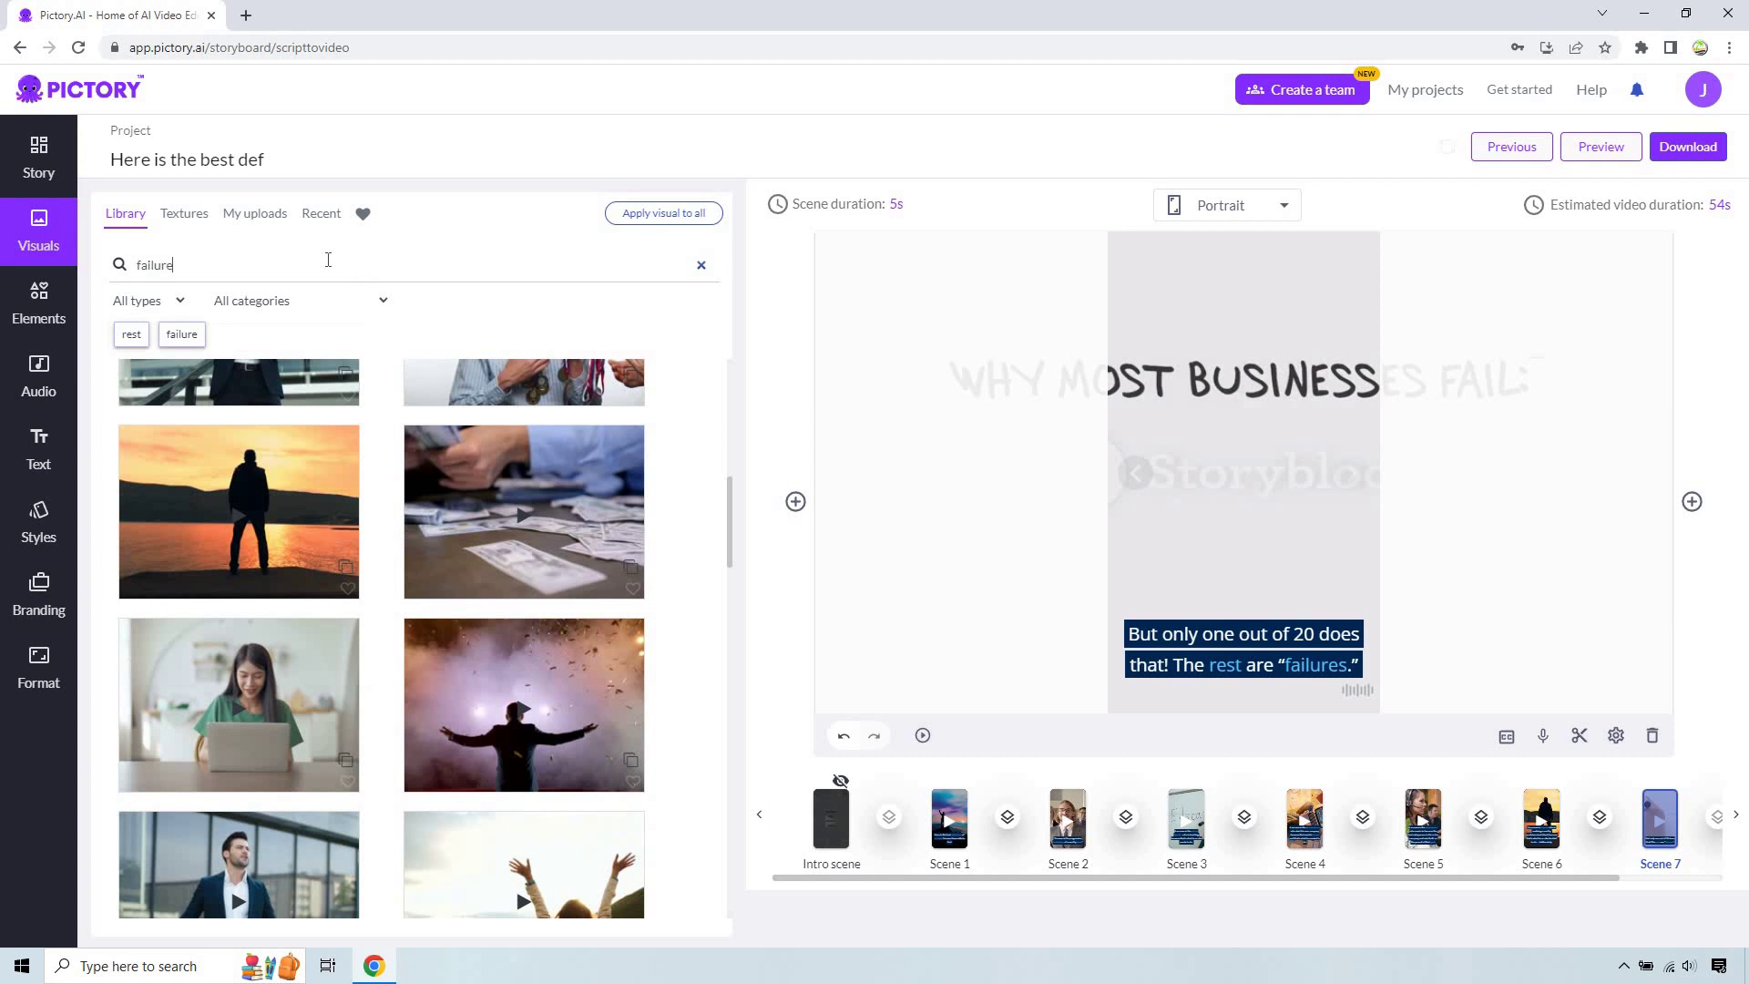
key(Return)
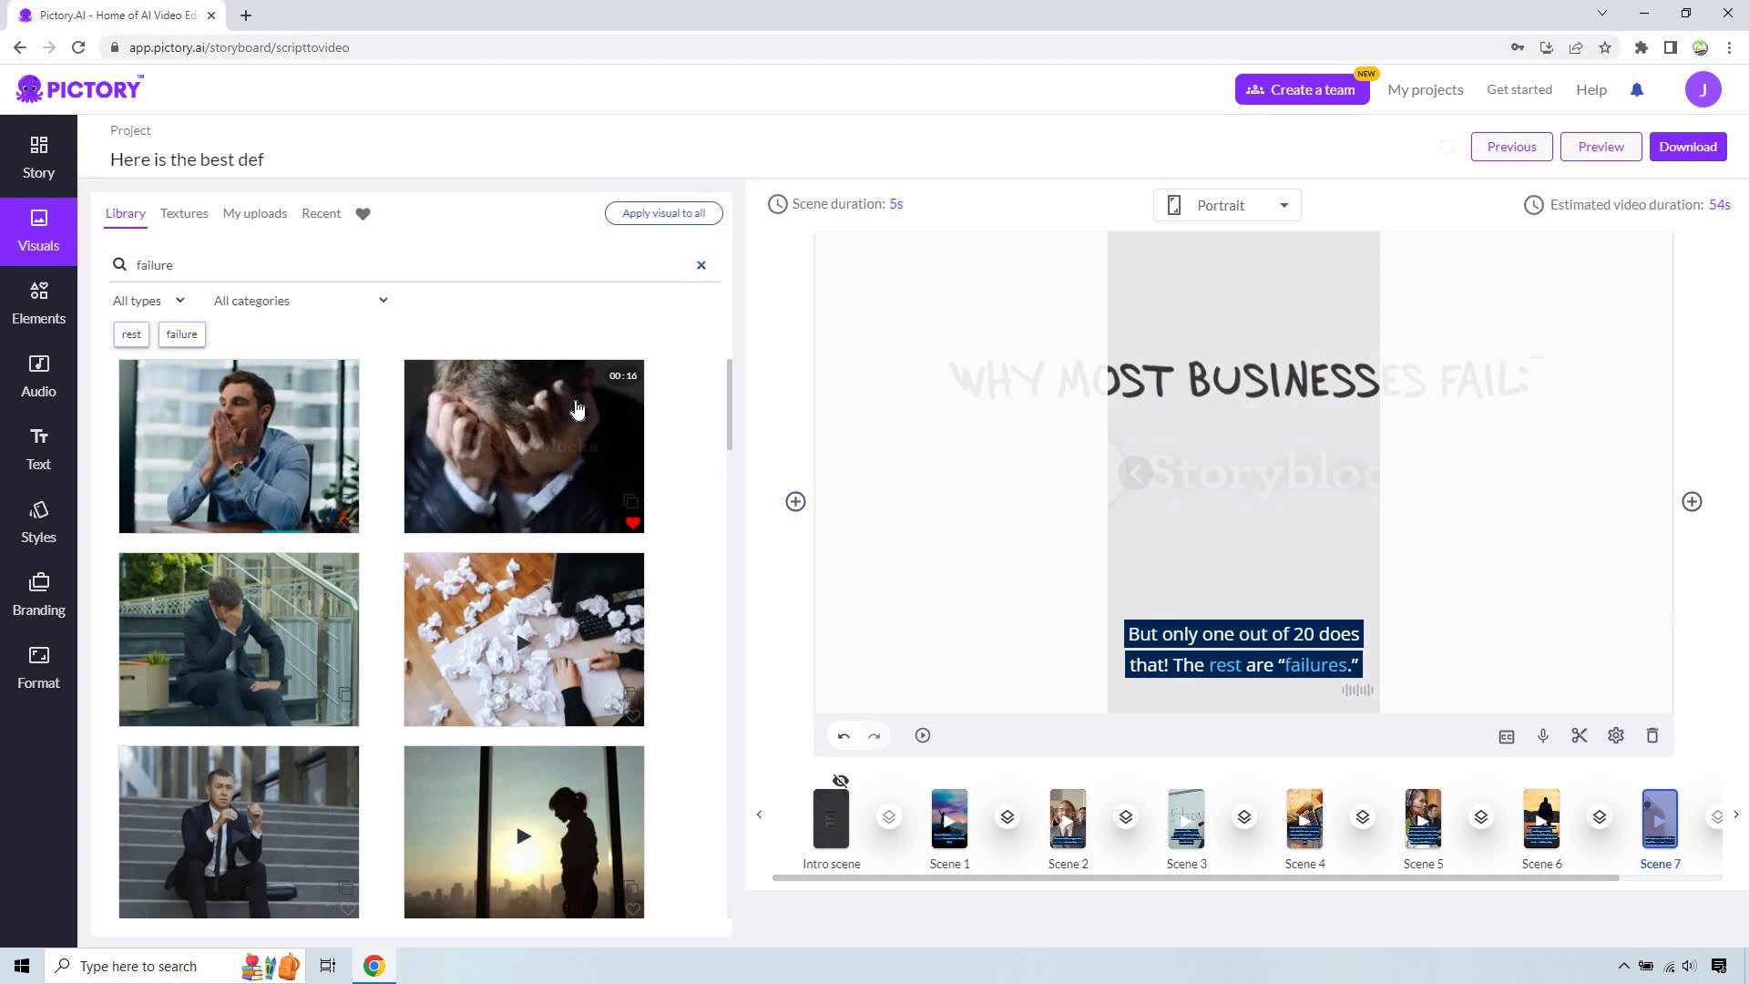
click(588, 410)
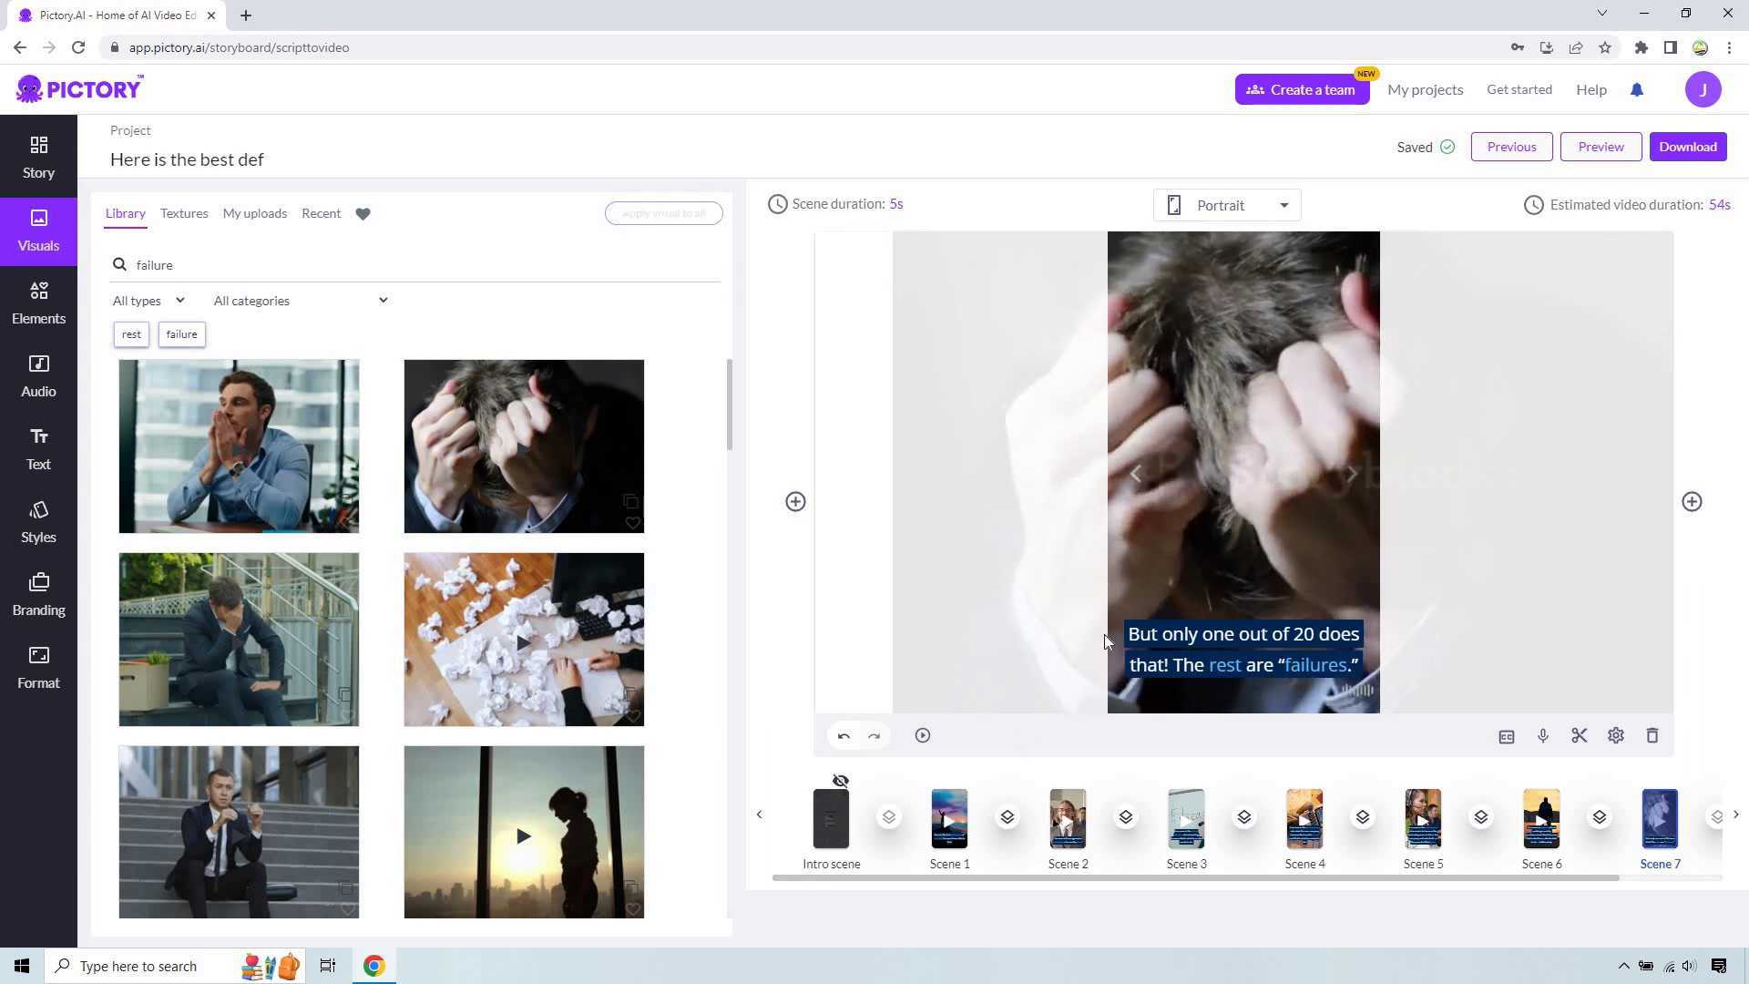
click(954, 801)
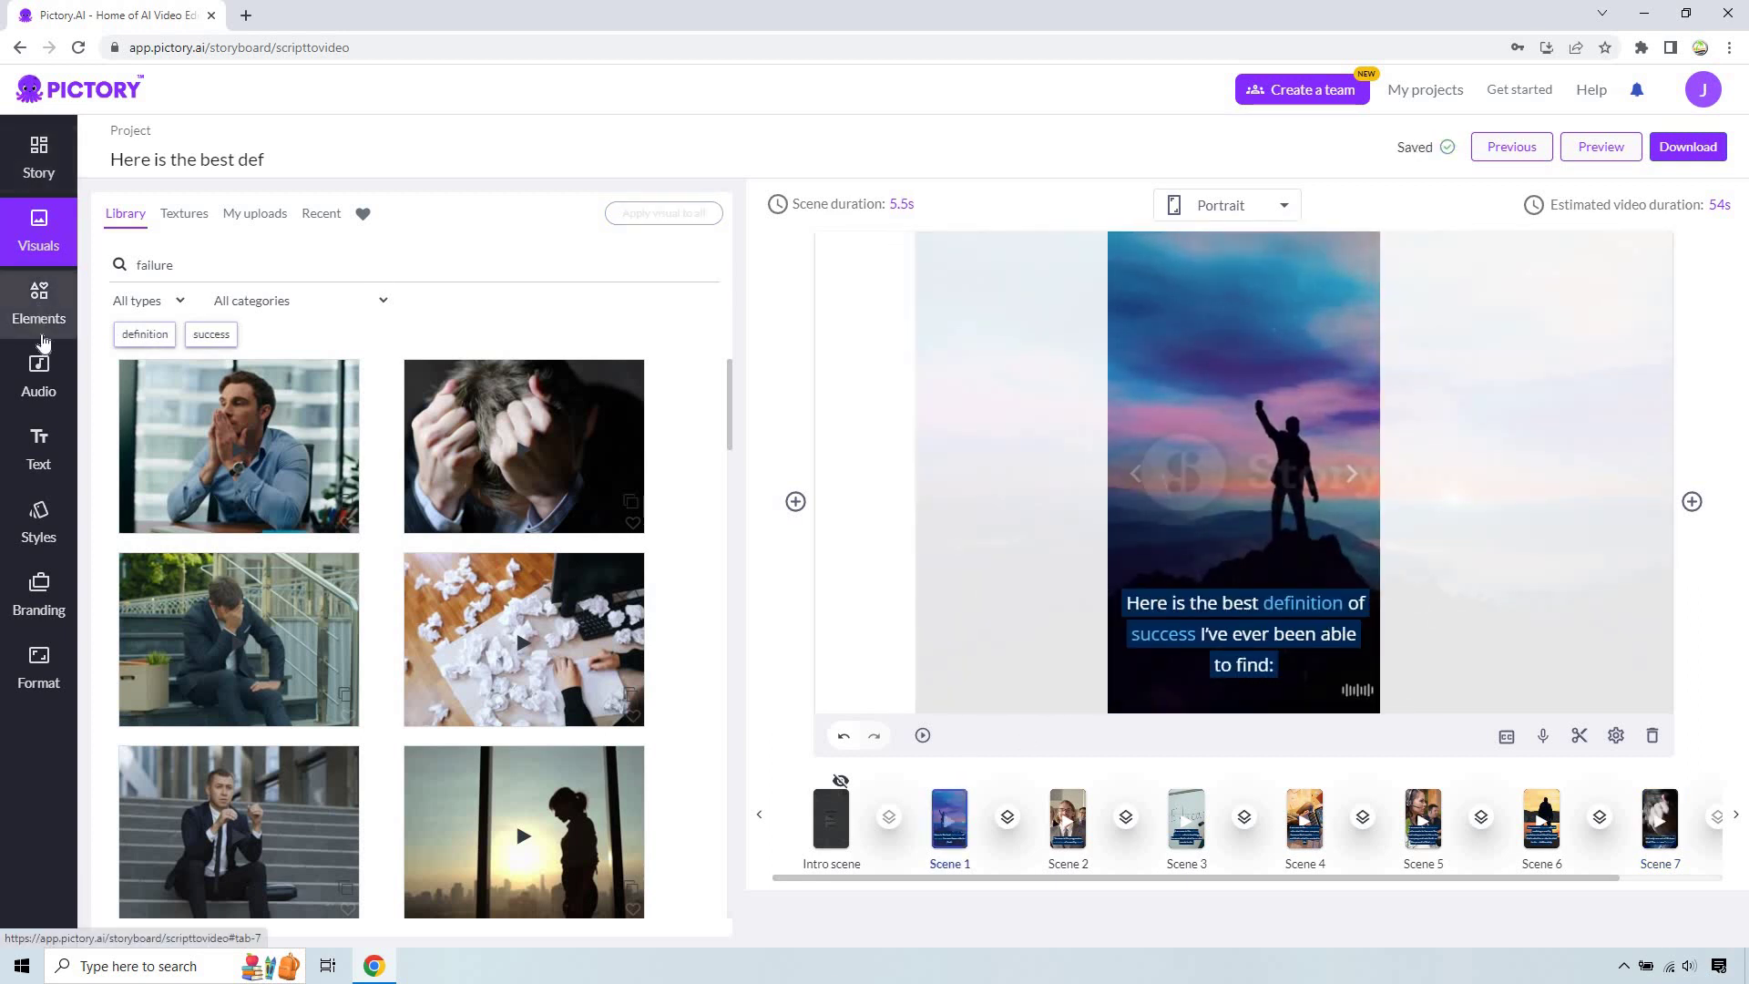
Step: Open the Audio panel's Voice-over library of English (US) and (UK) AI voices
click(39, 328)
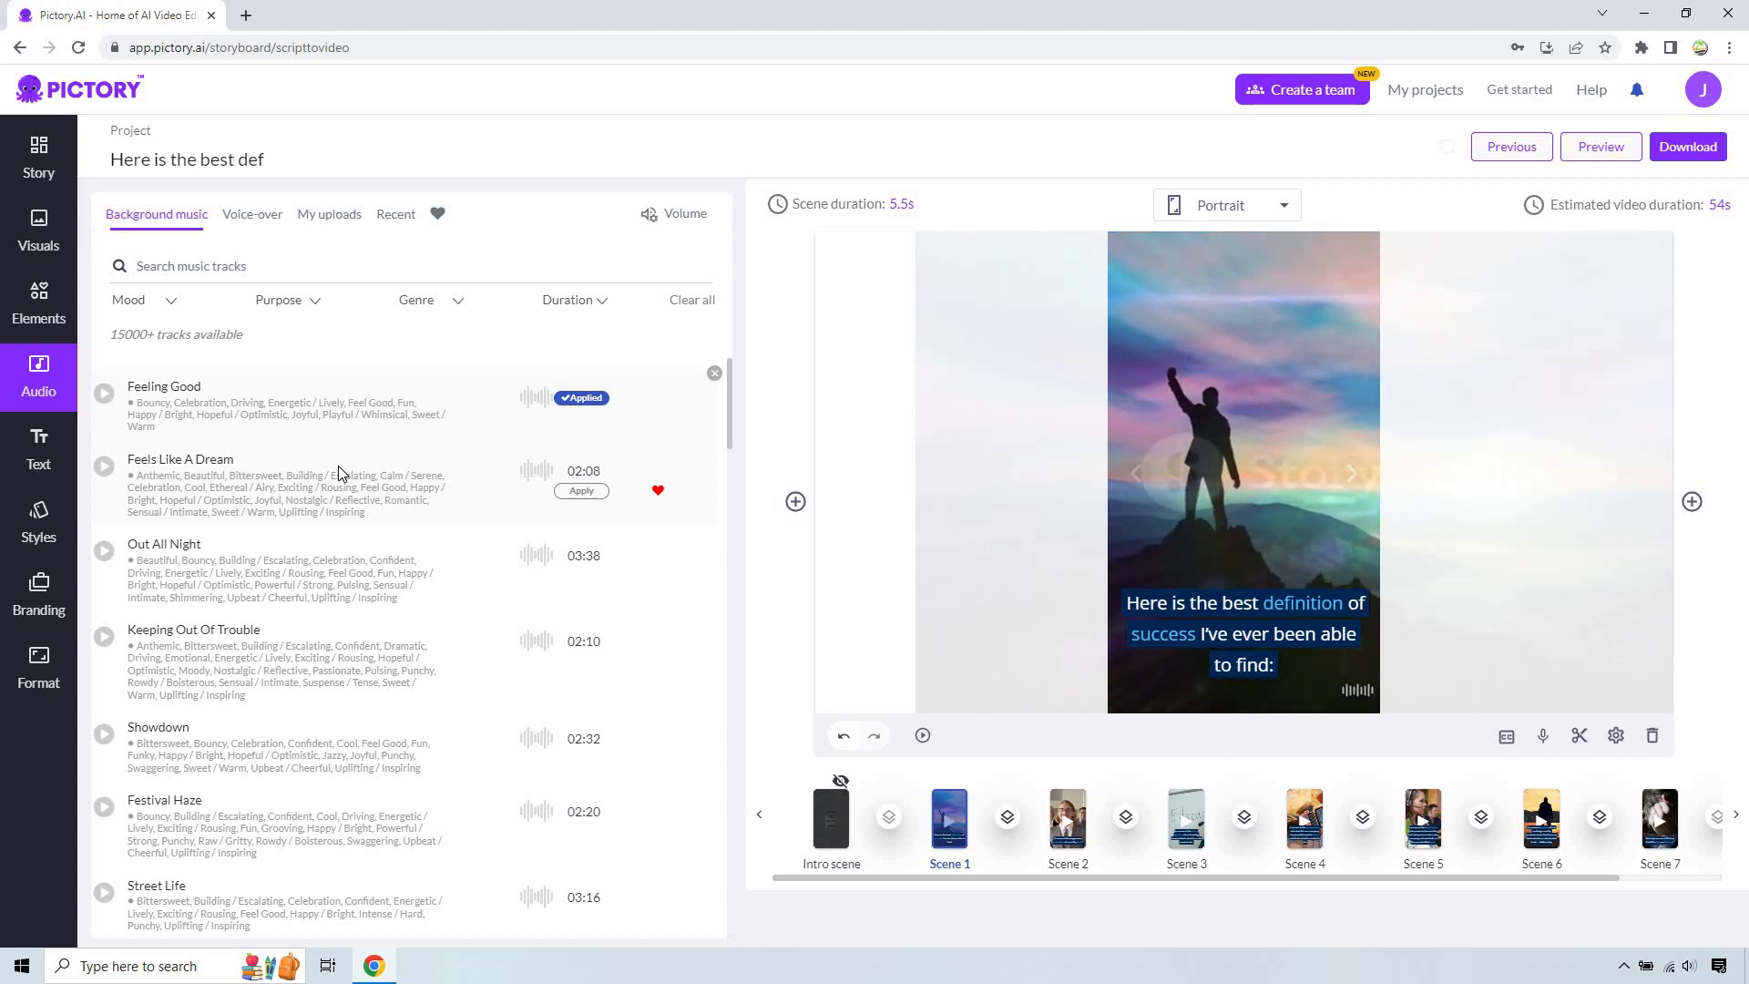
click(276, 217)
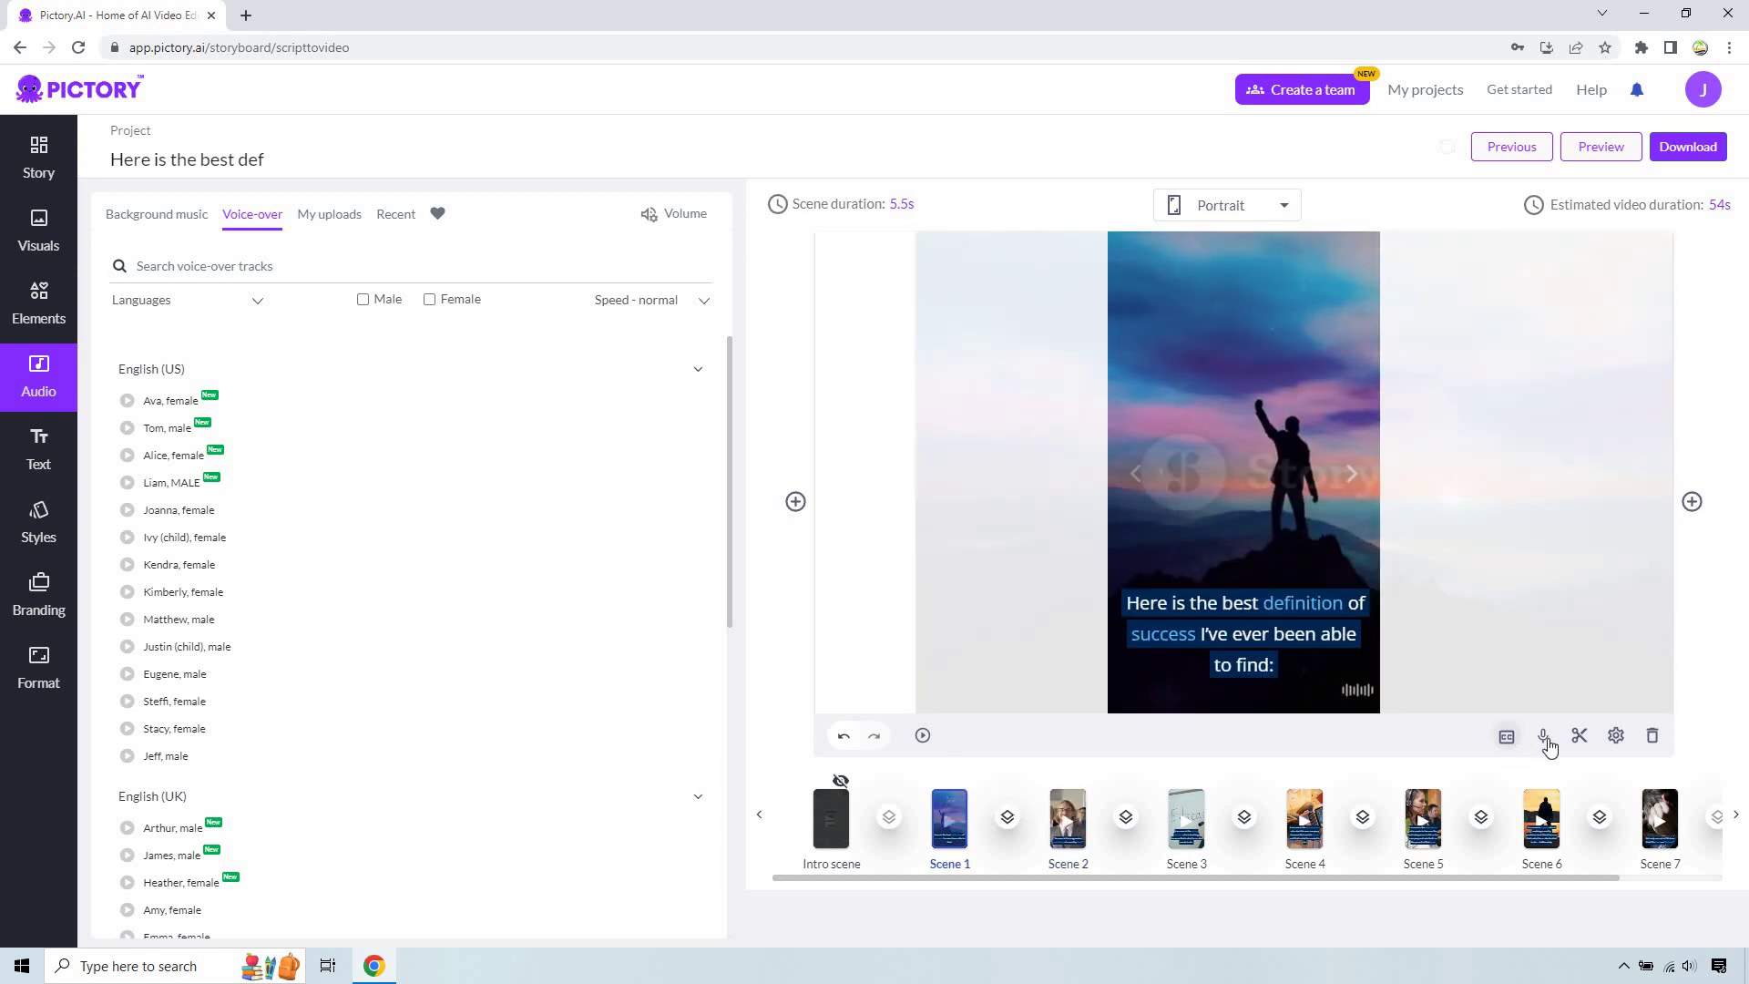
Step: Record a 3-second voice-over and apply it to Scene 1 from My uploads
click(1544, 735)
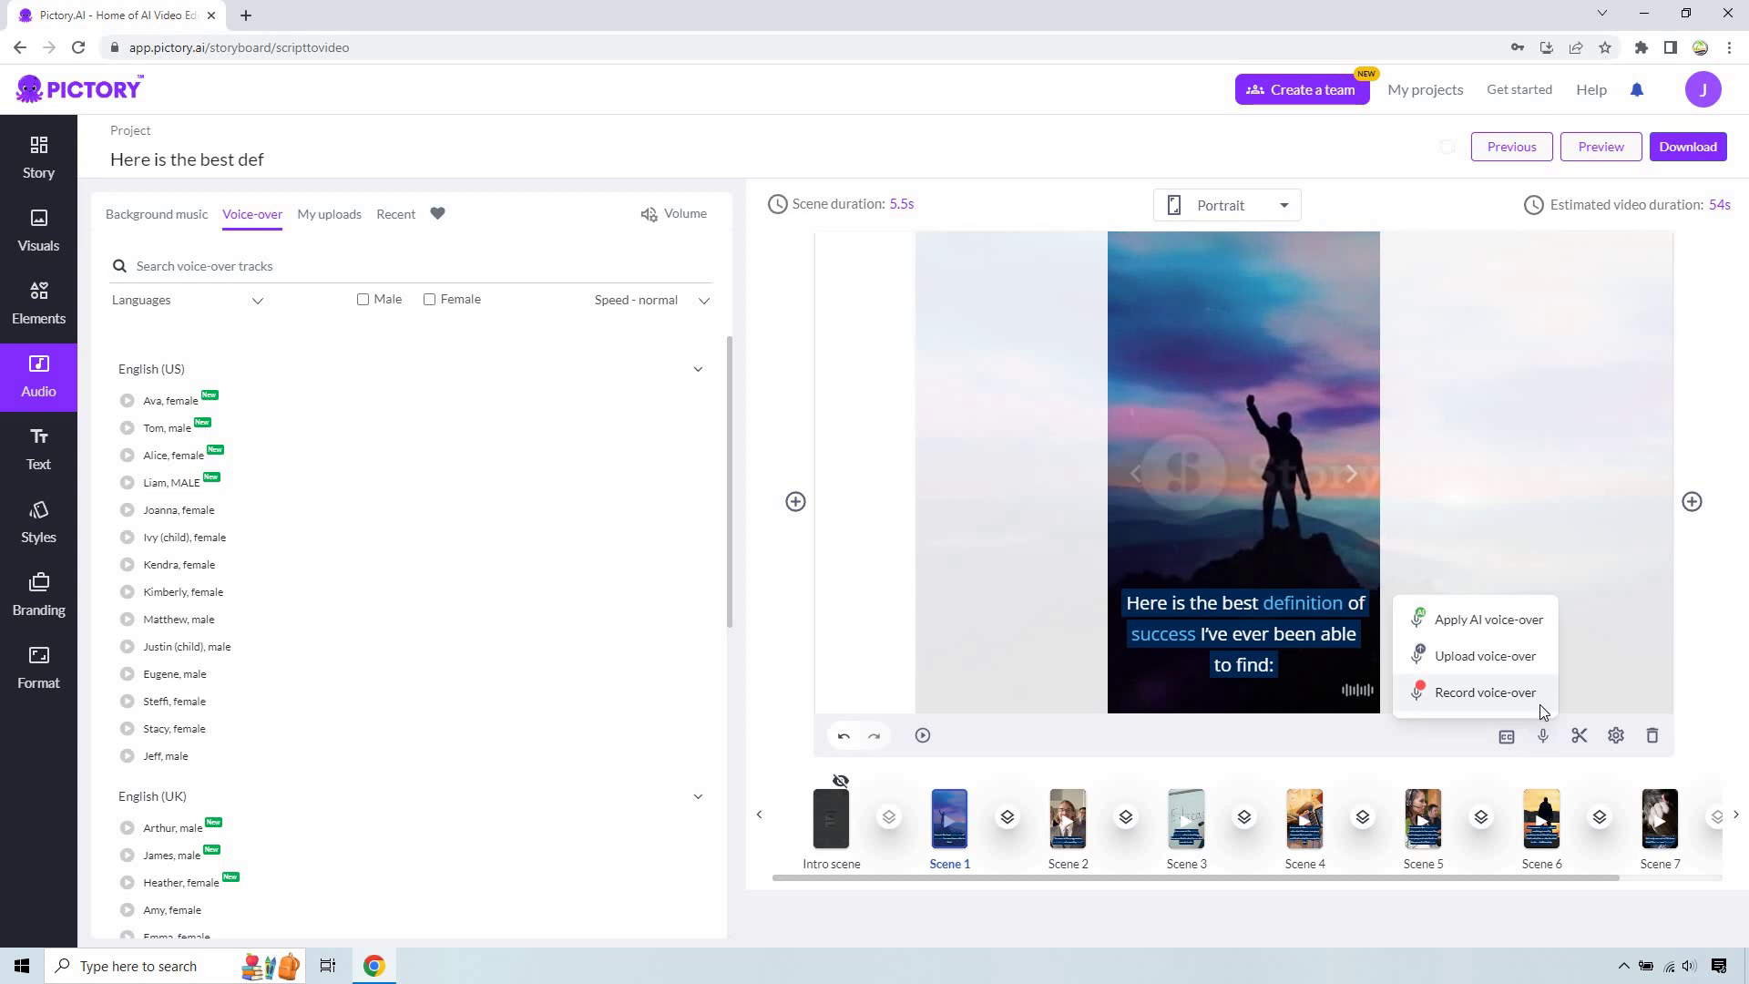
click(1539, 703)
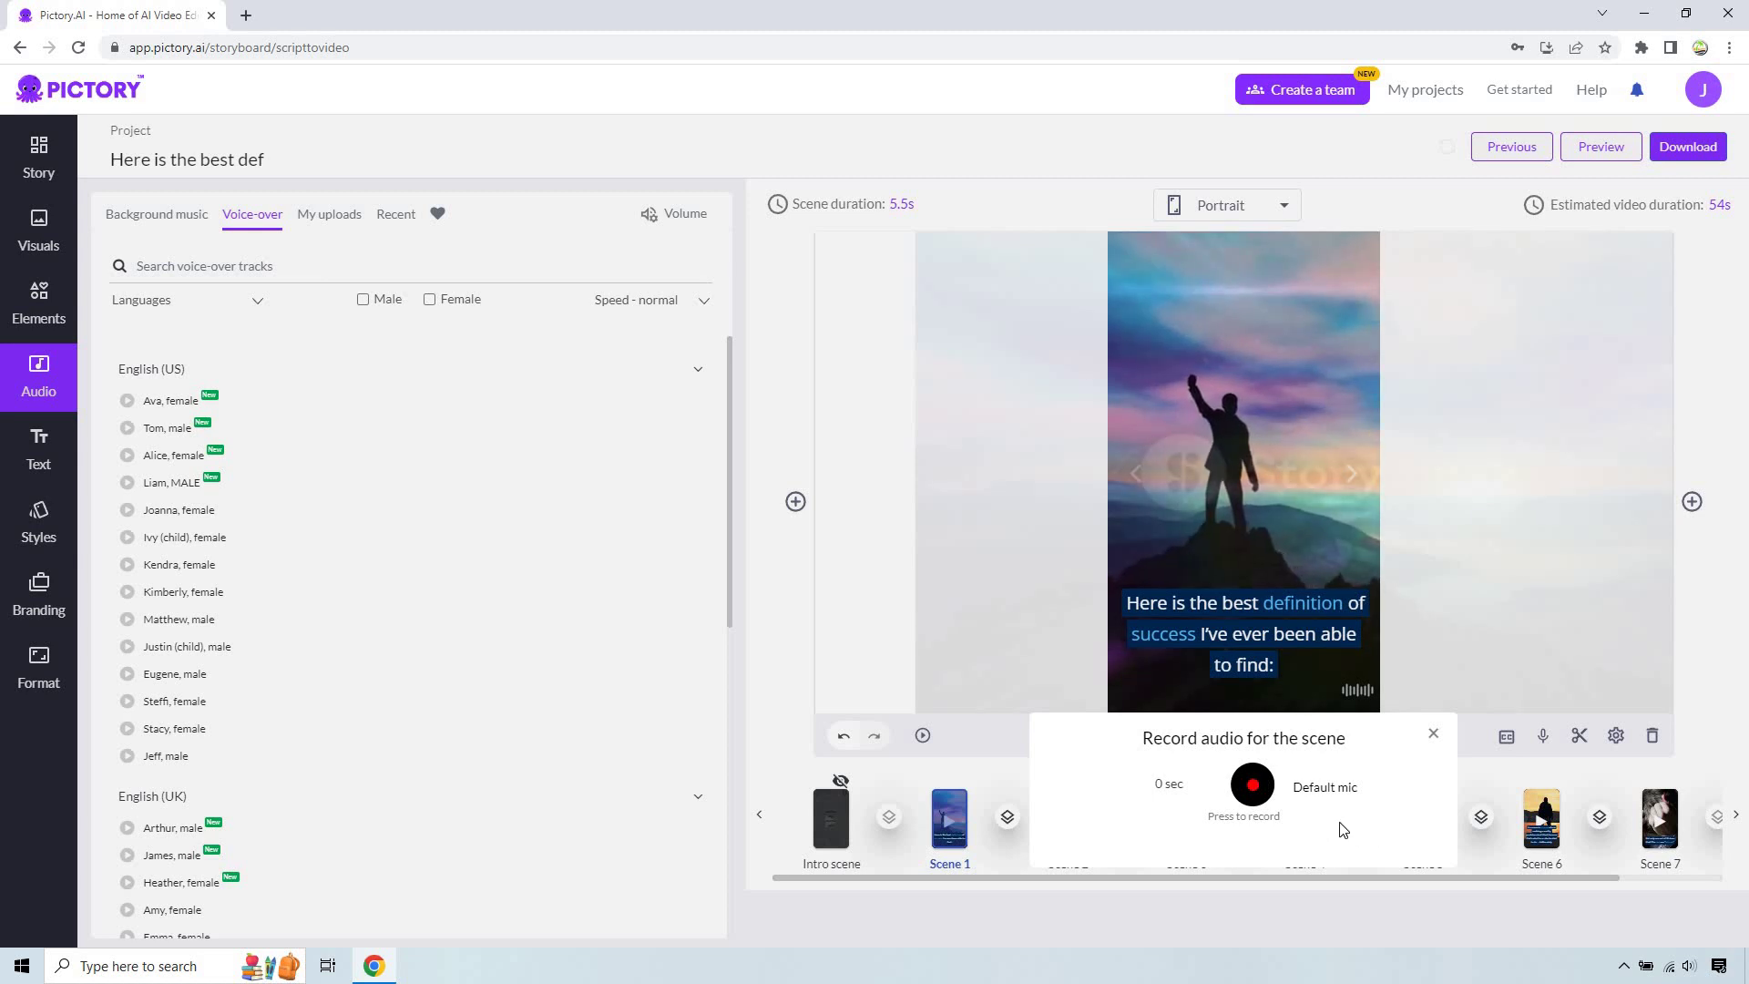
click(1252, 798)
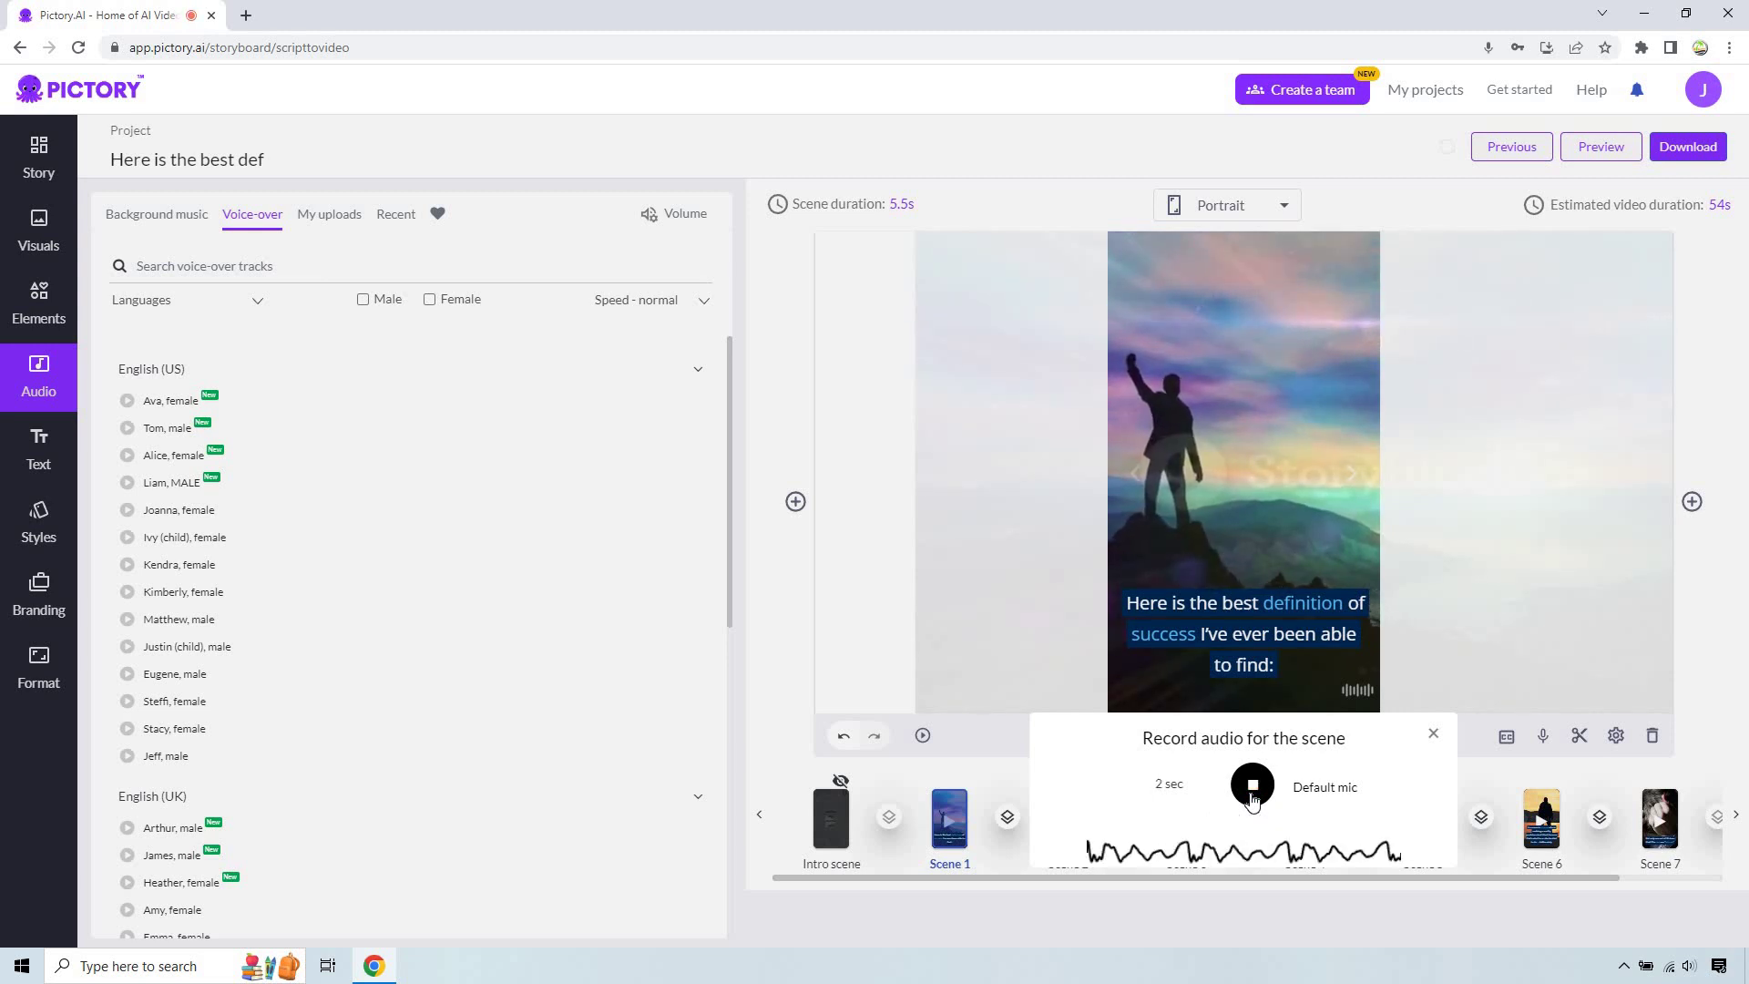
click(1252, 798)
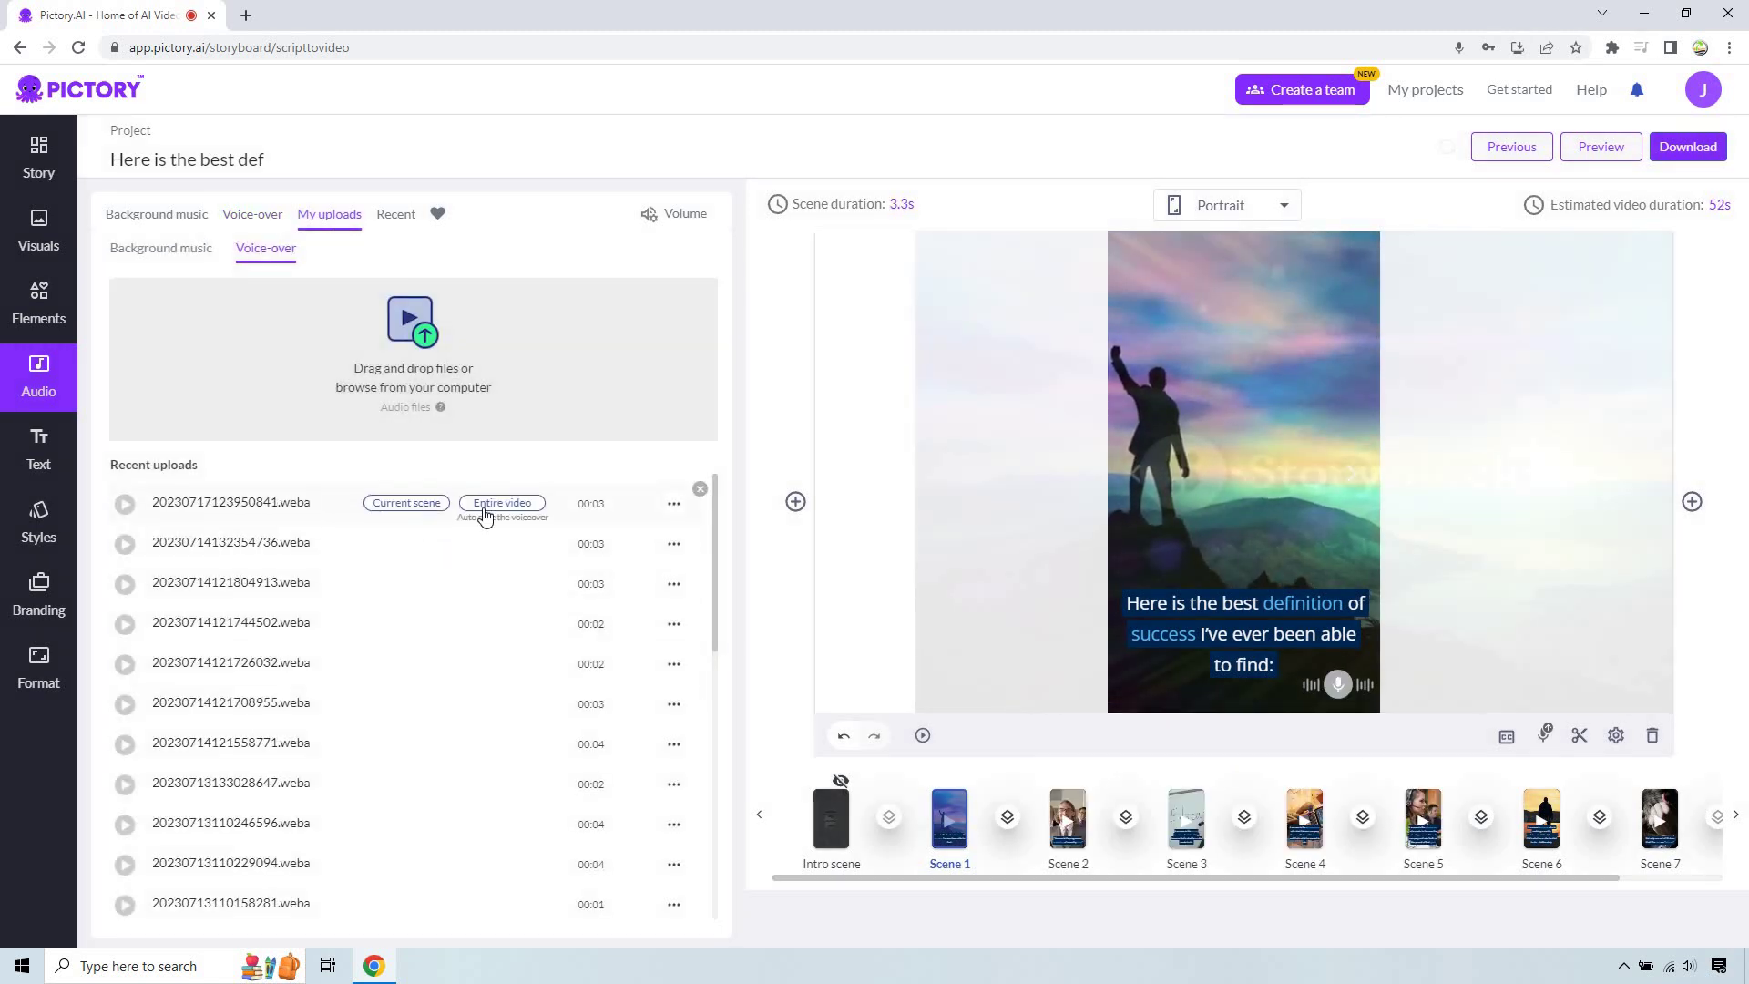
click(476, 506)
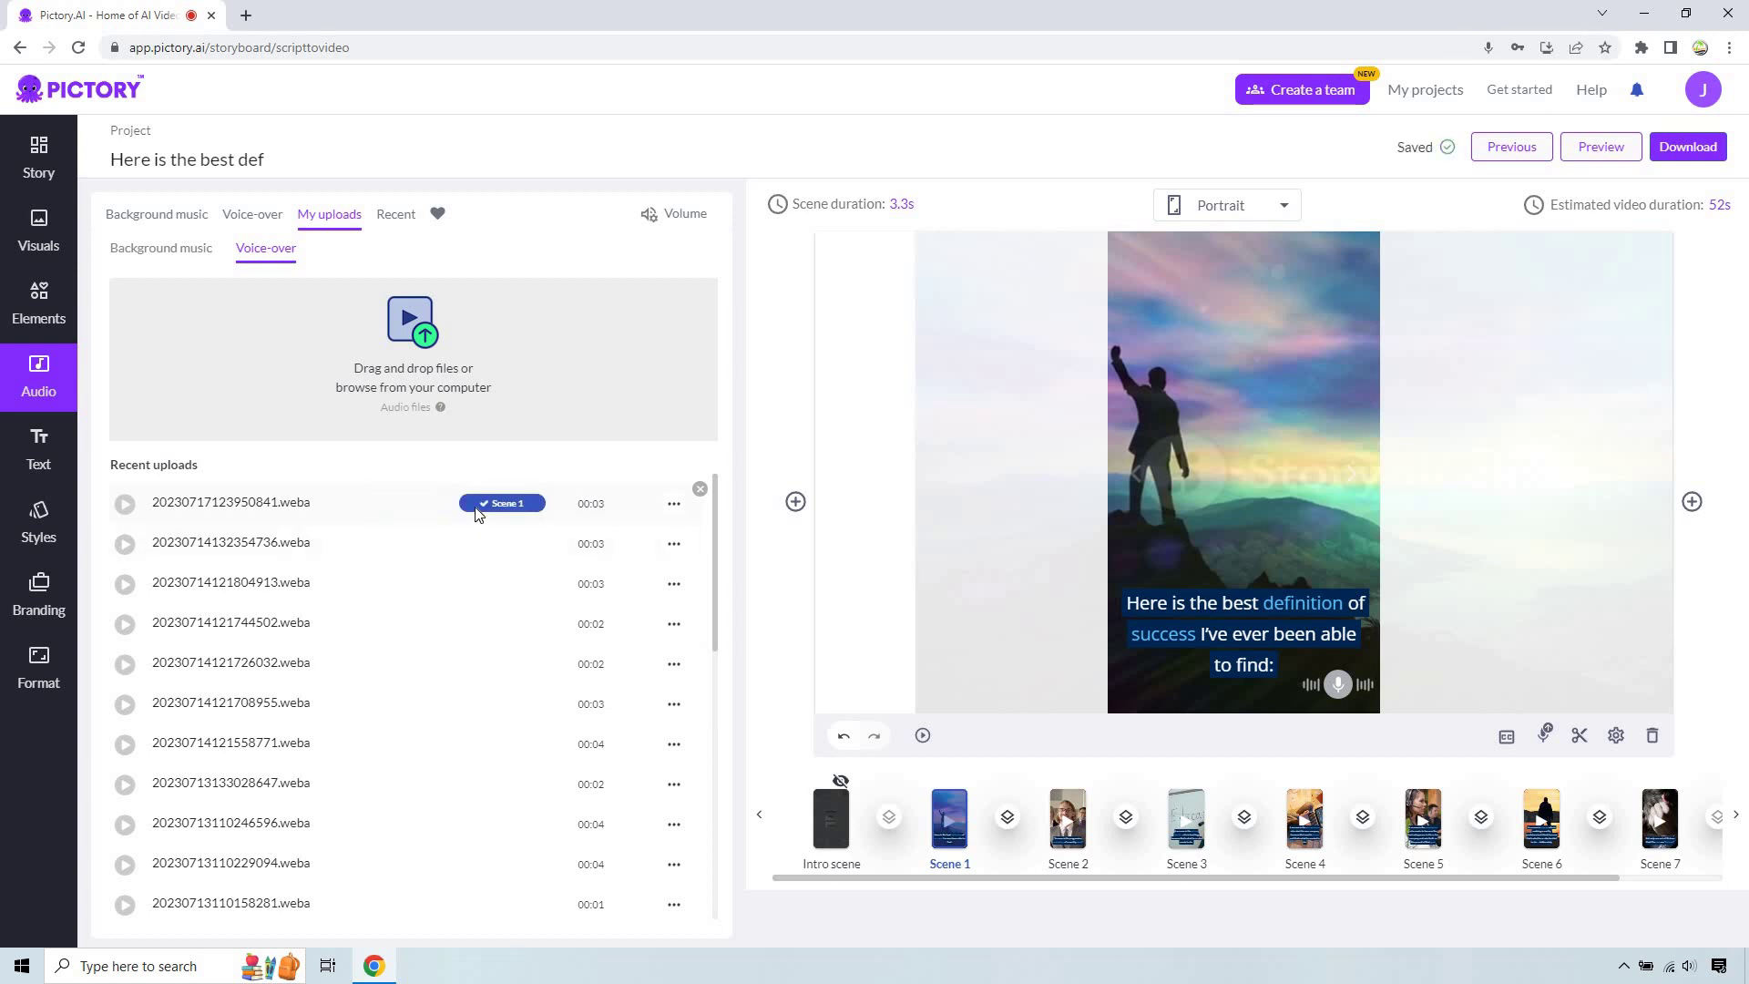
Step: Record a voice-over for Scene 2 and apply it to that scene
click(1072, 805)
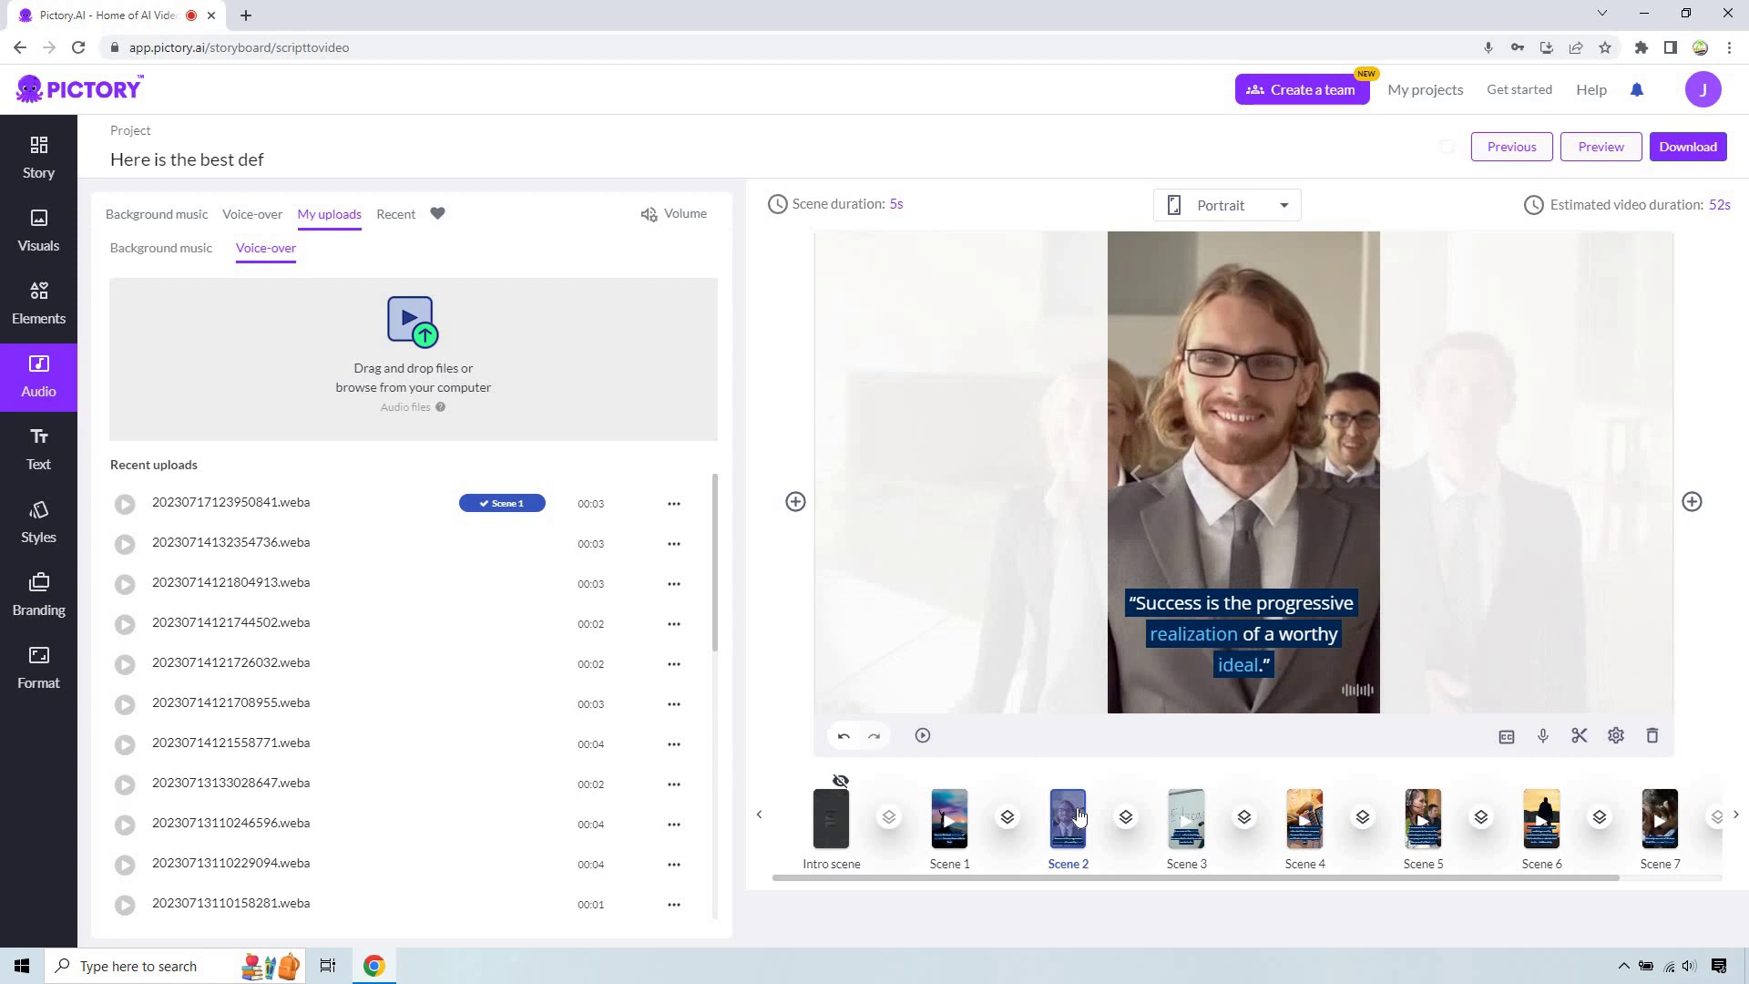
click(1545, 736)
click(1485, 693)
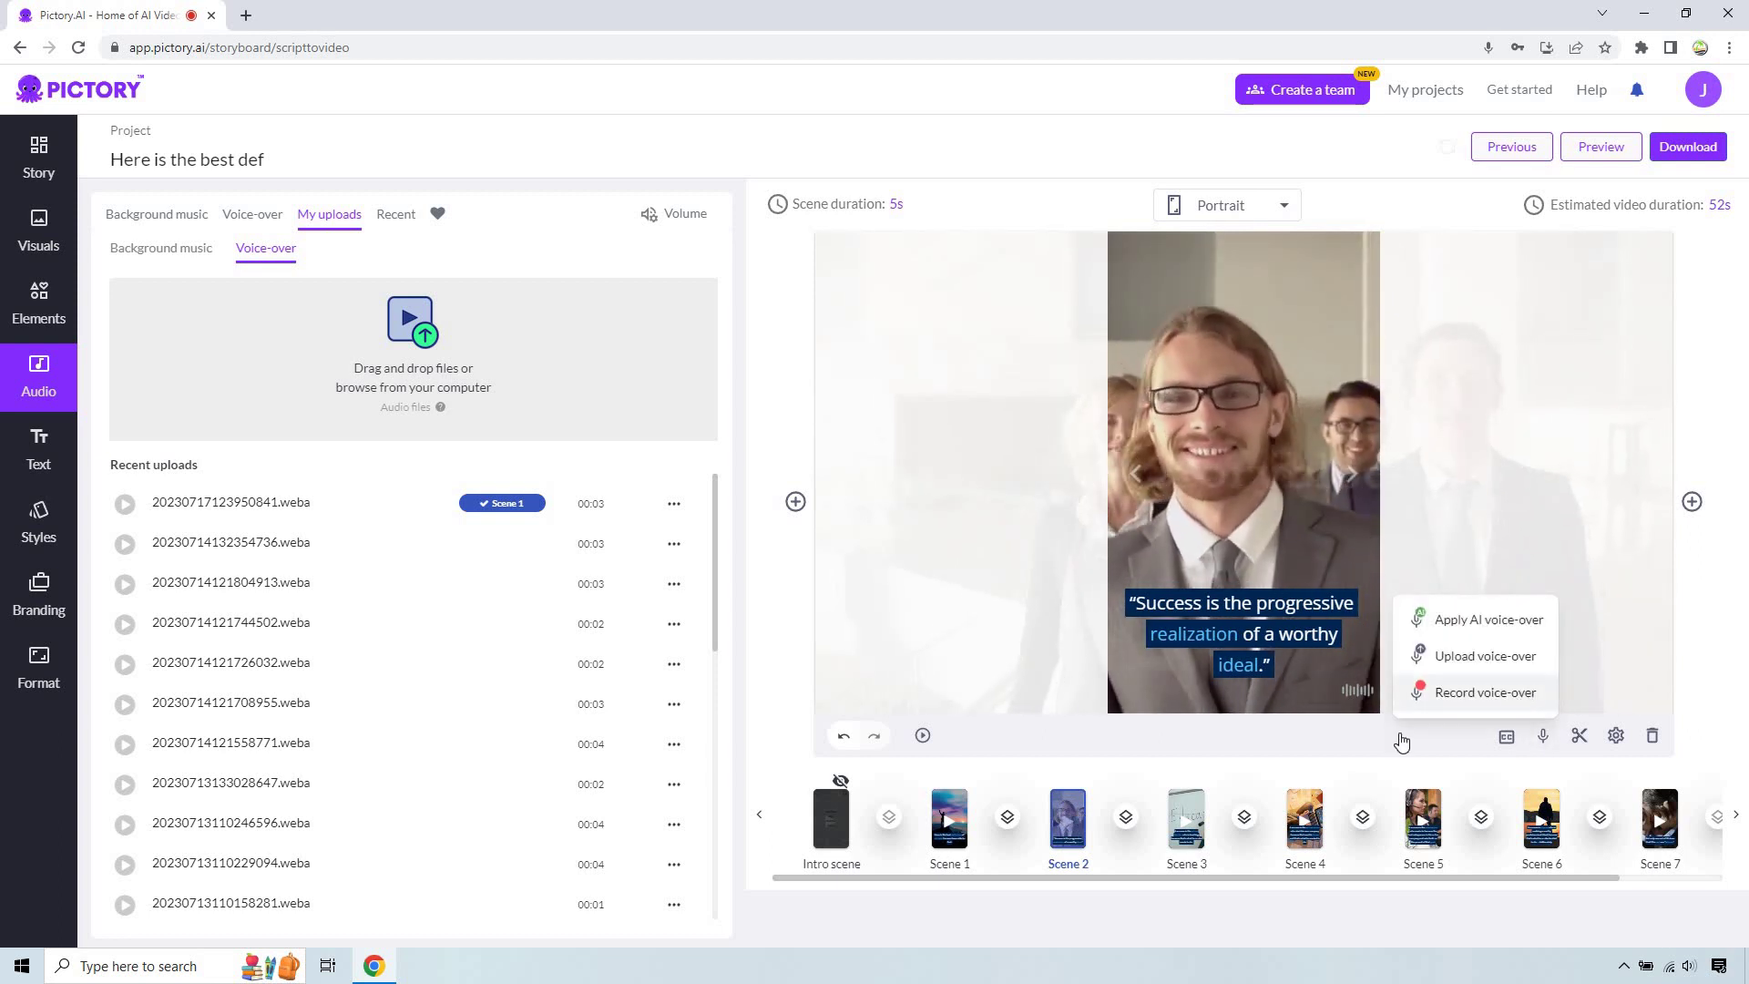
click(1263, 787)
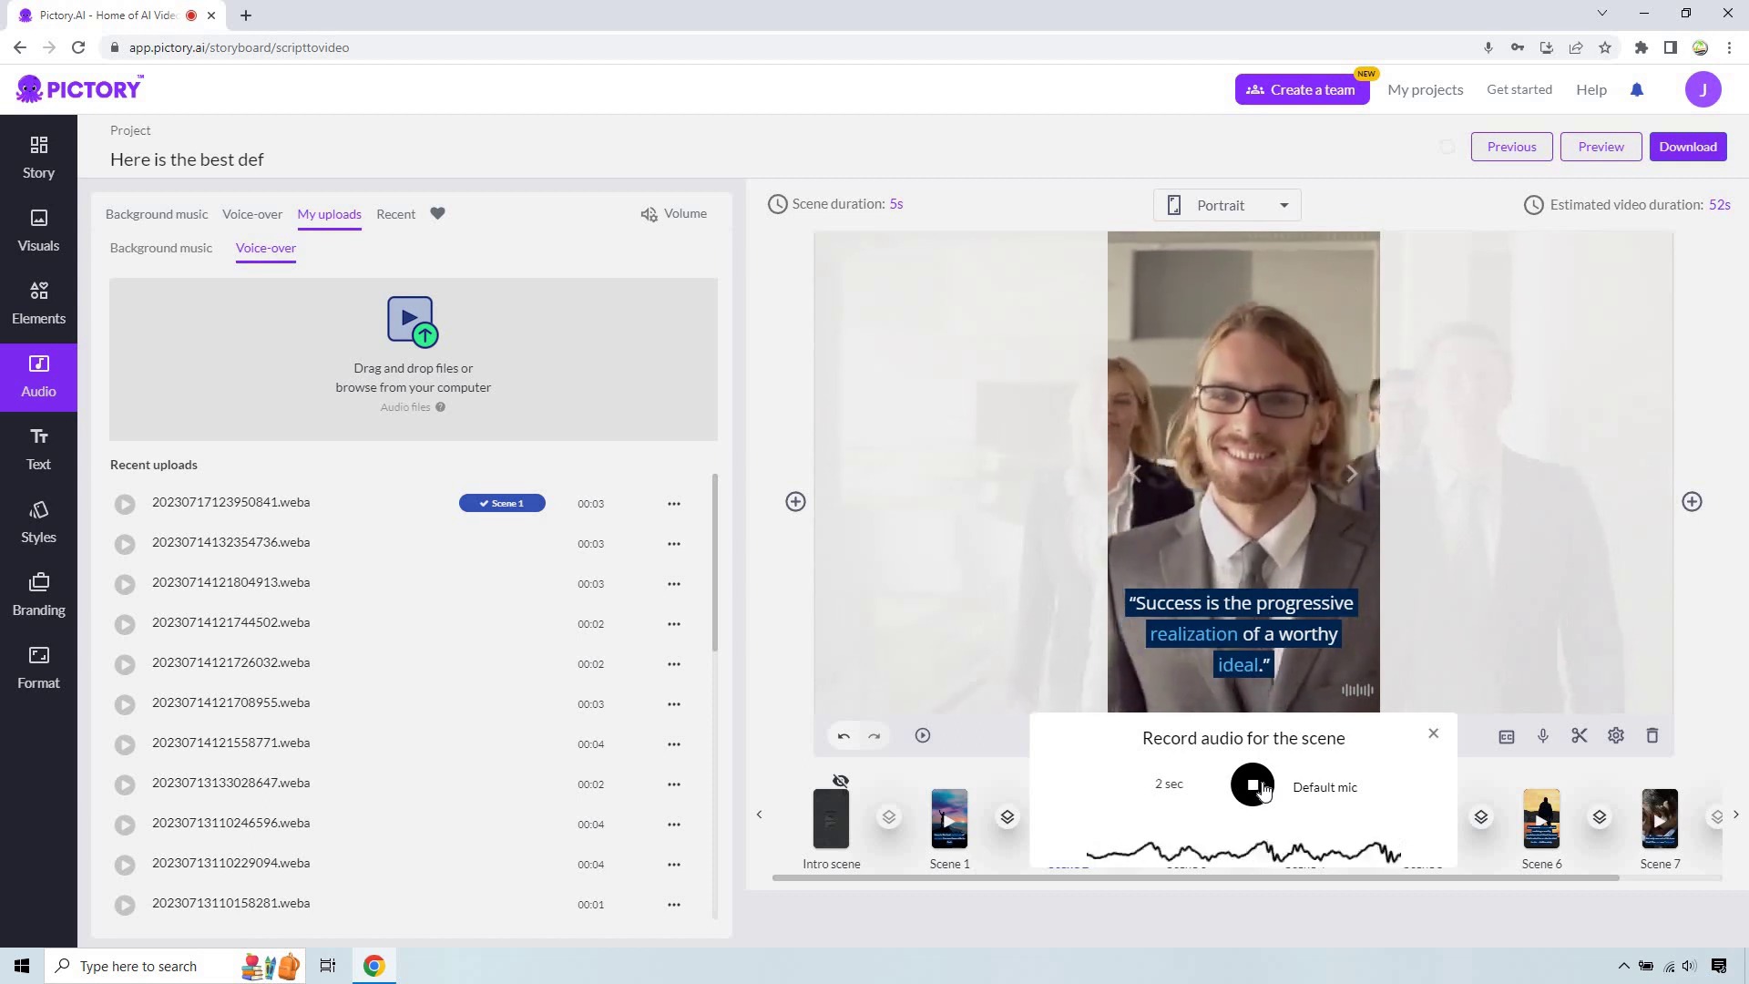
click(1255, 785)
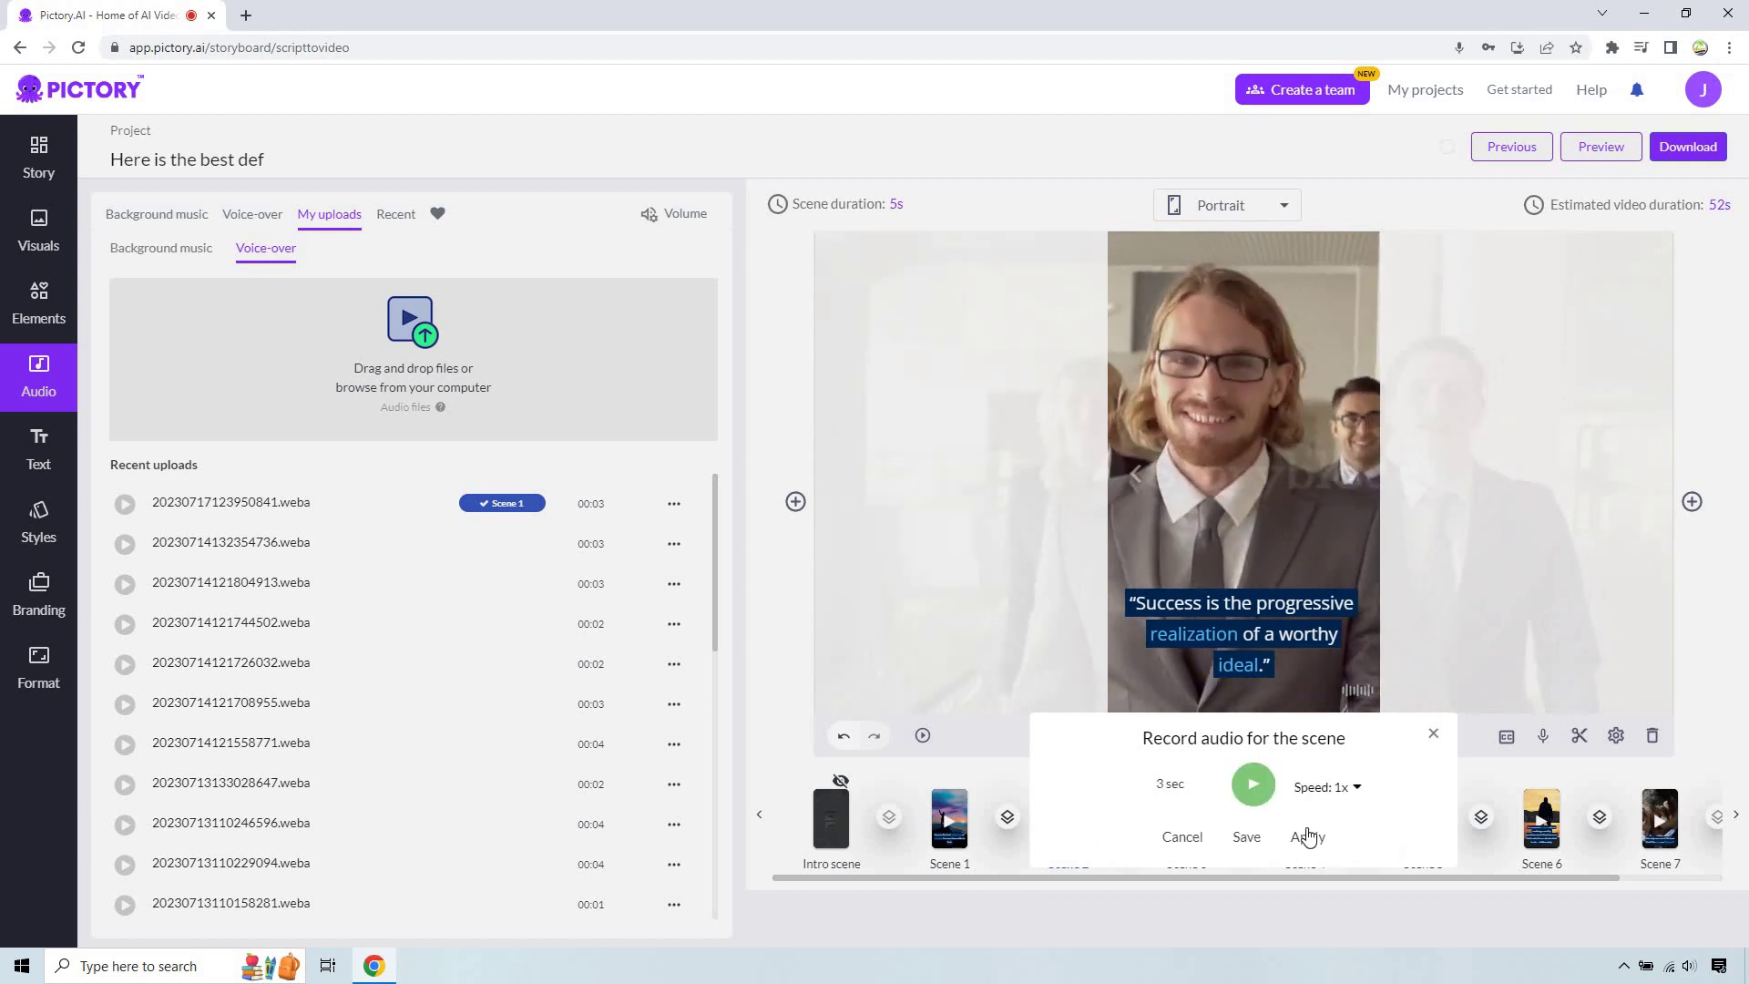
click(1308, 836)
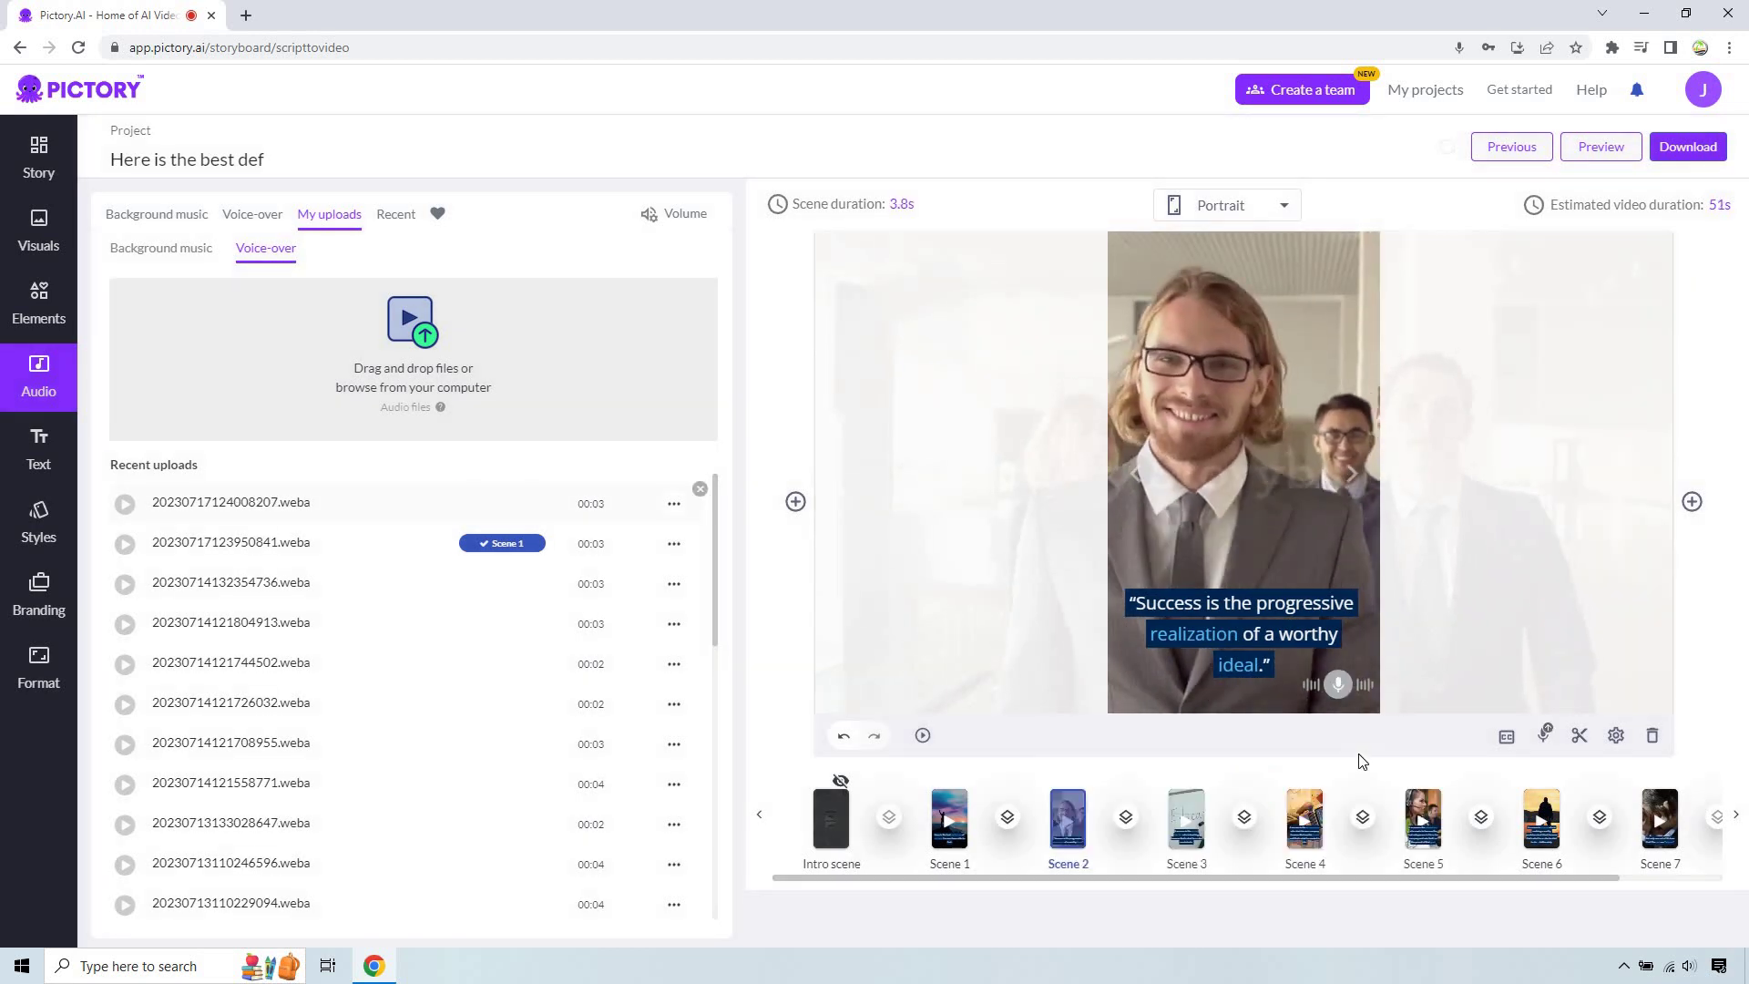
click(422, 503)
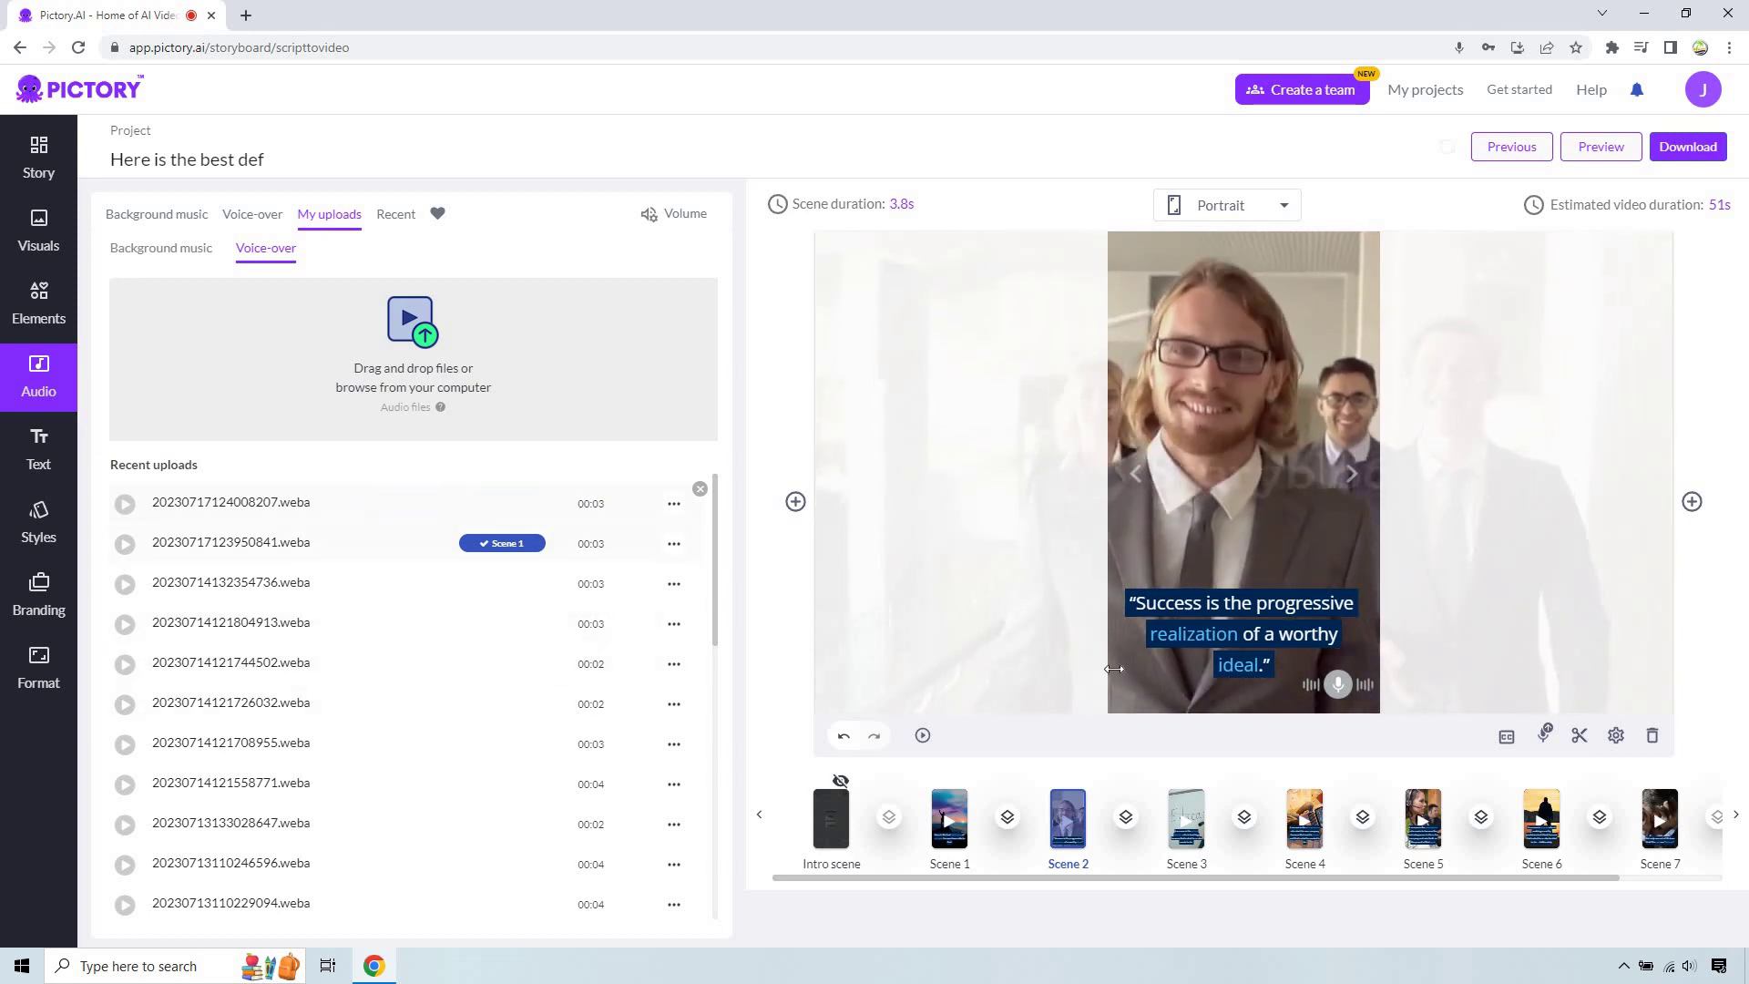
Step: Record a voice-over for Scene 3 and apply it, shortening the scene to 4.6s
click(1186, 818)
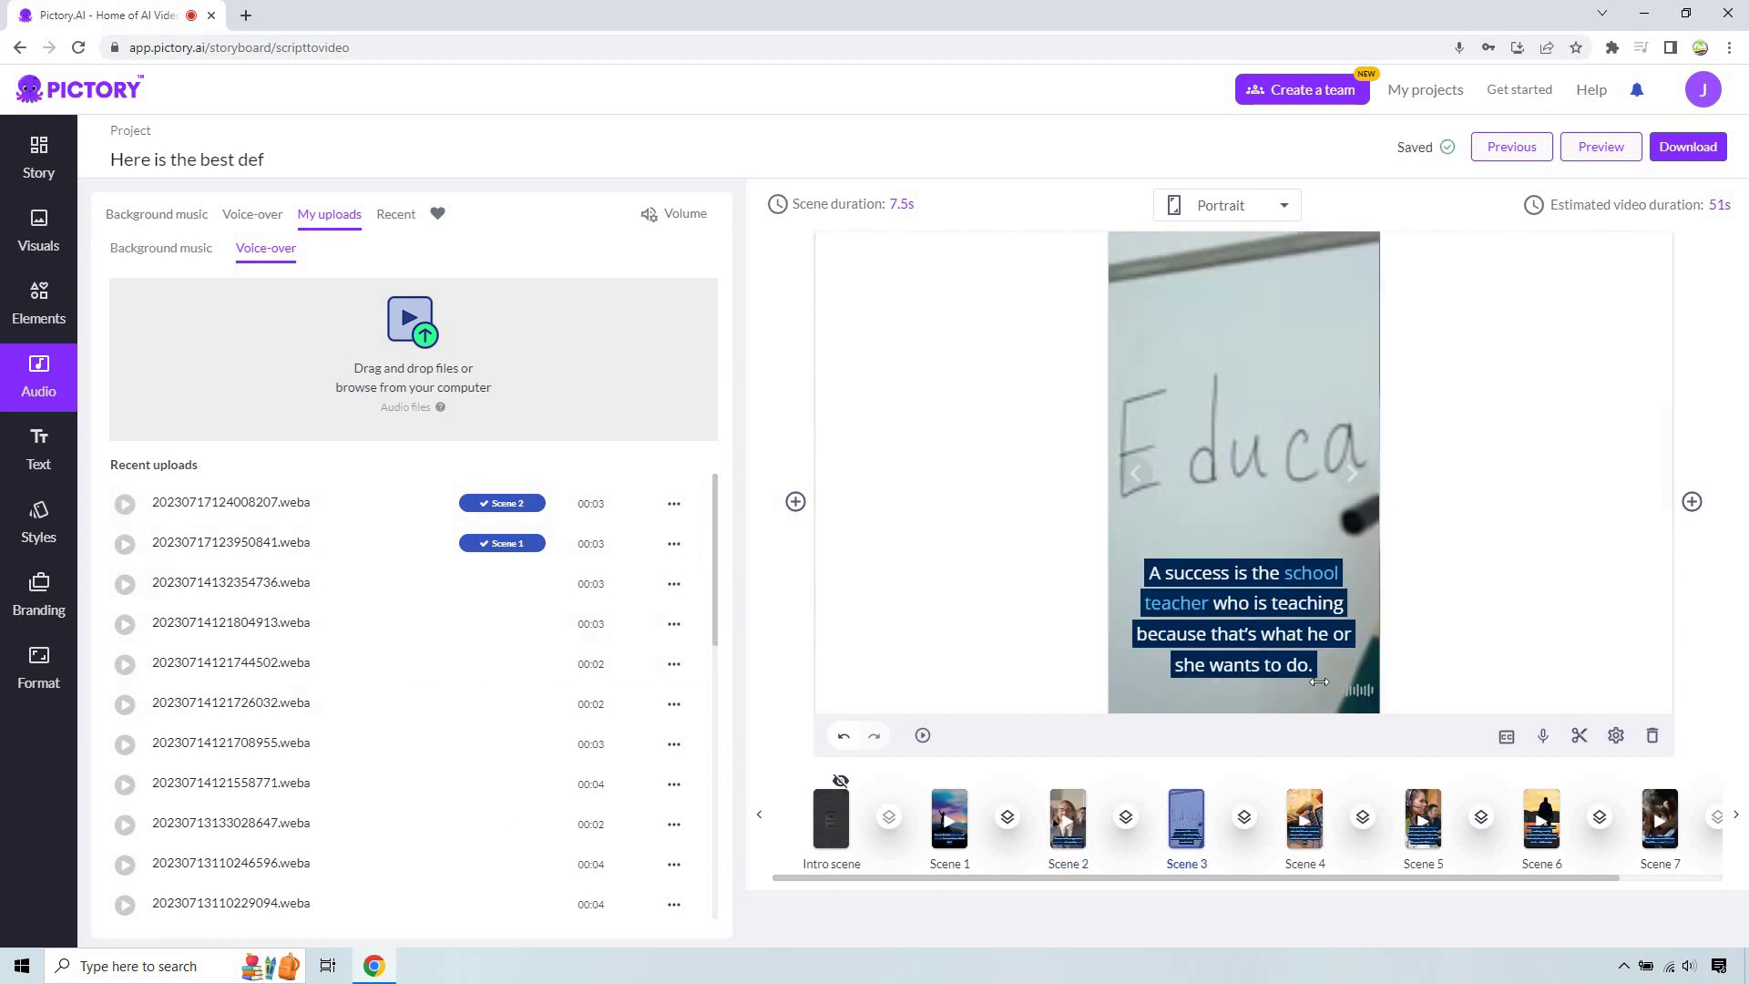
click(1542, 735)
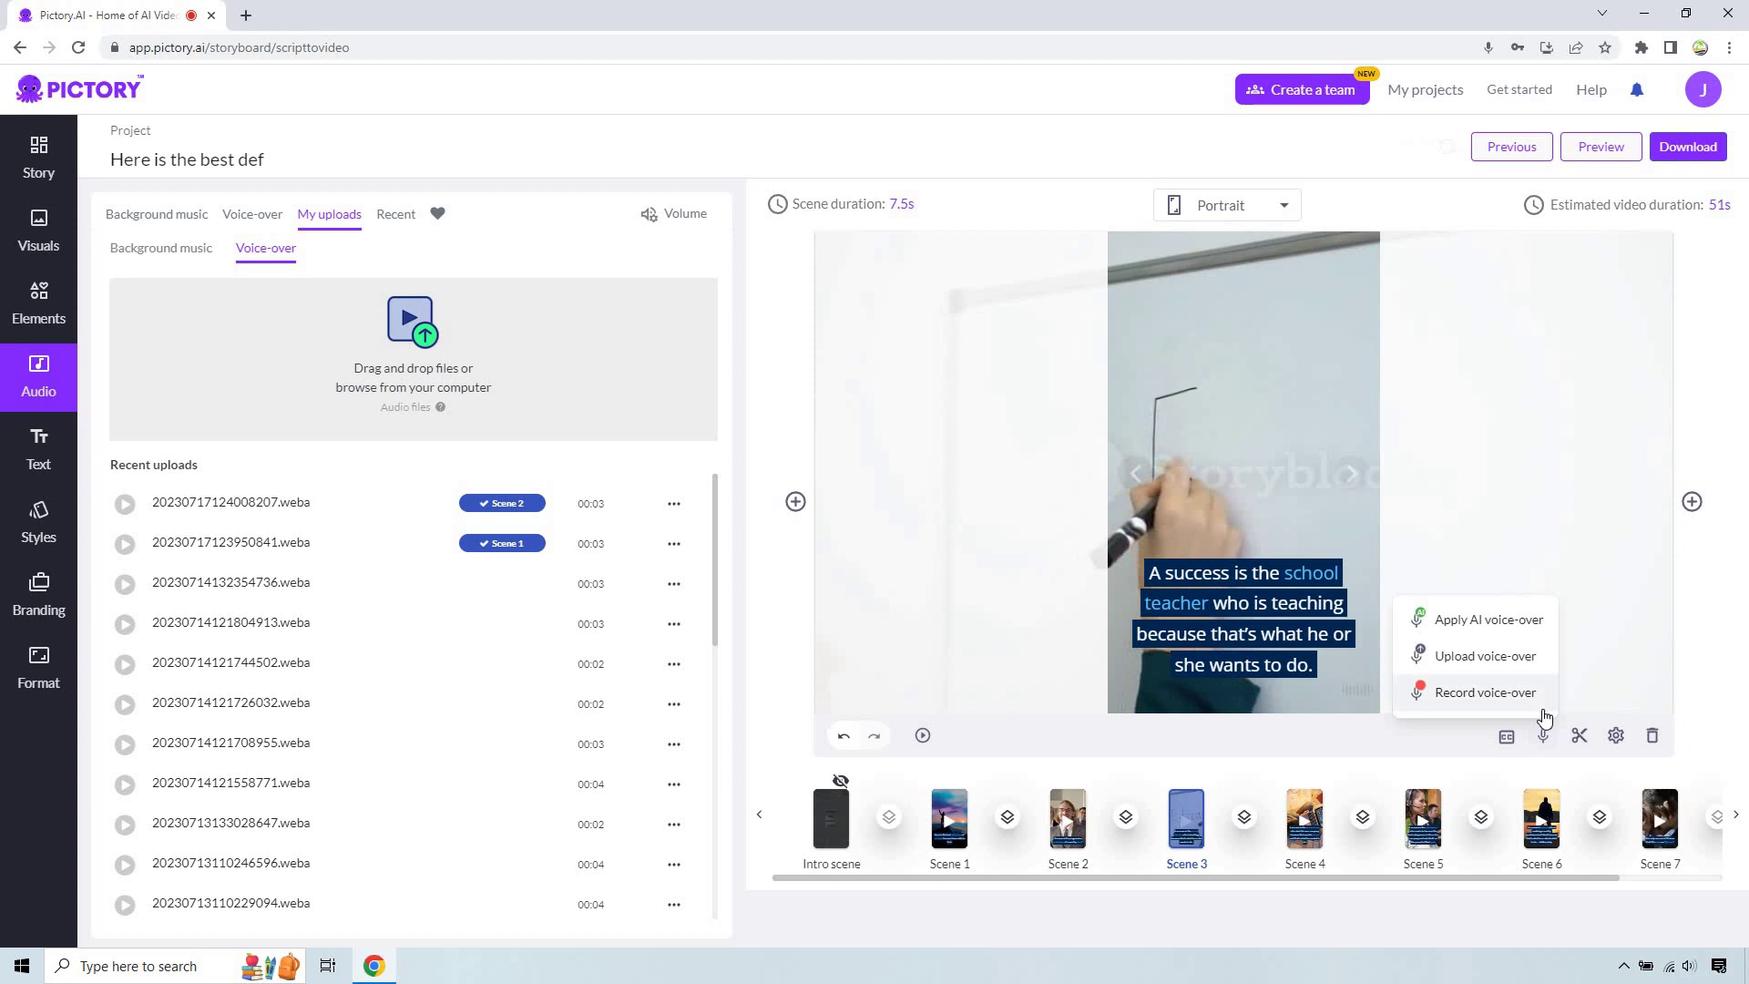
click(1485, 693)
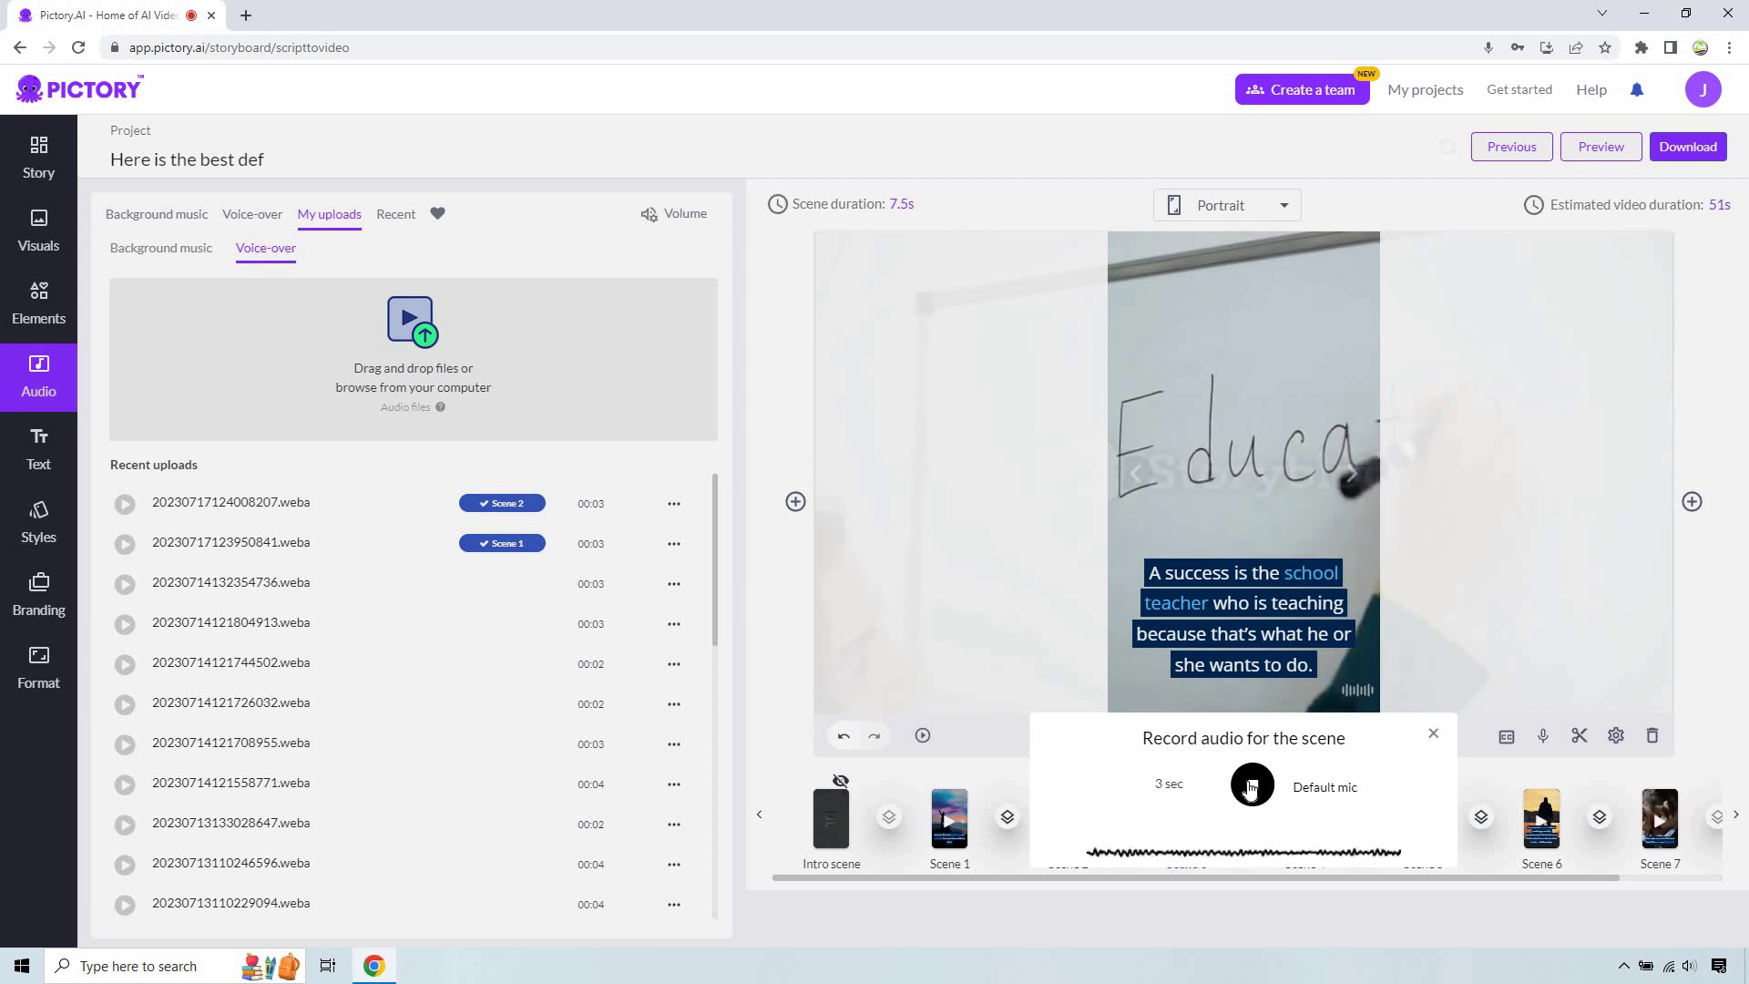
click(1252, 787)
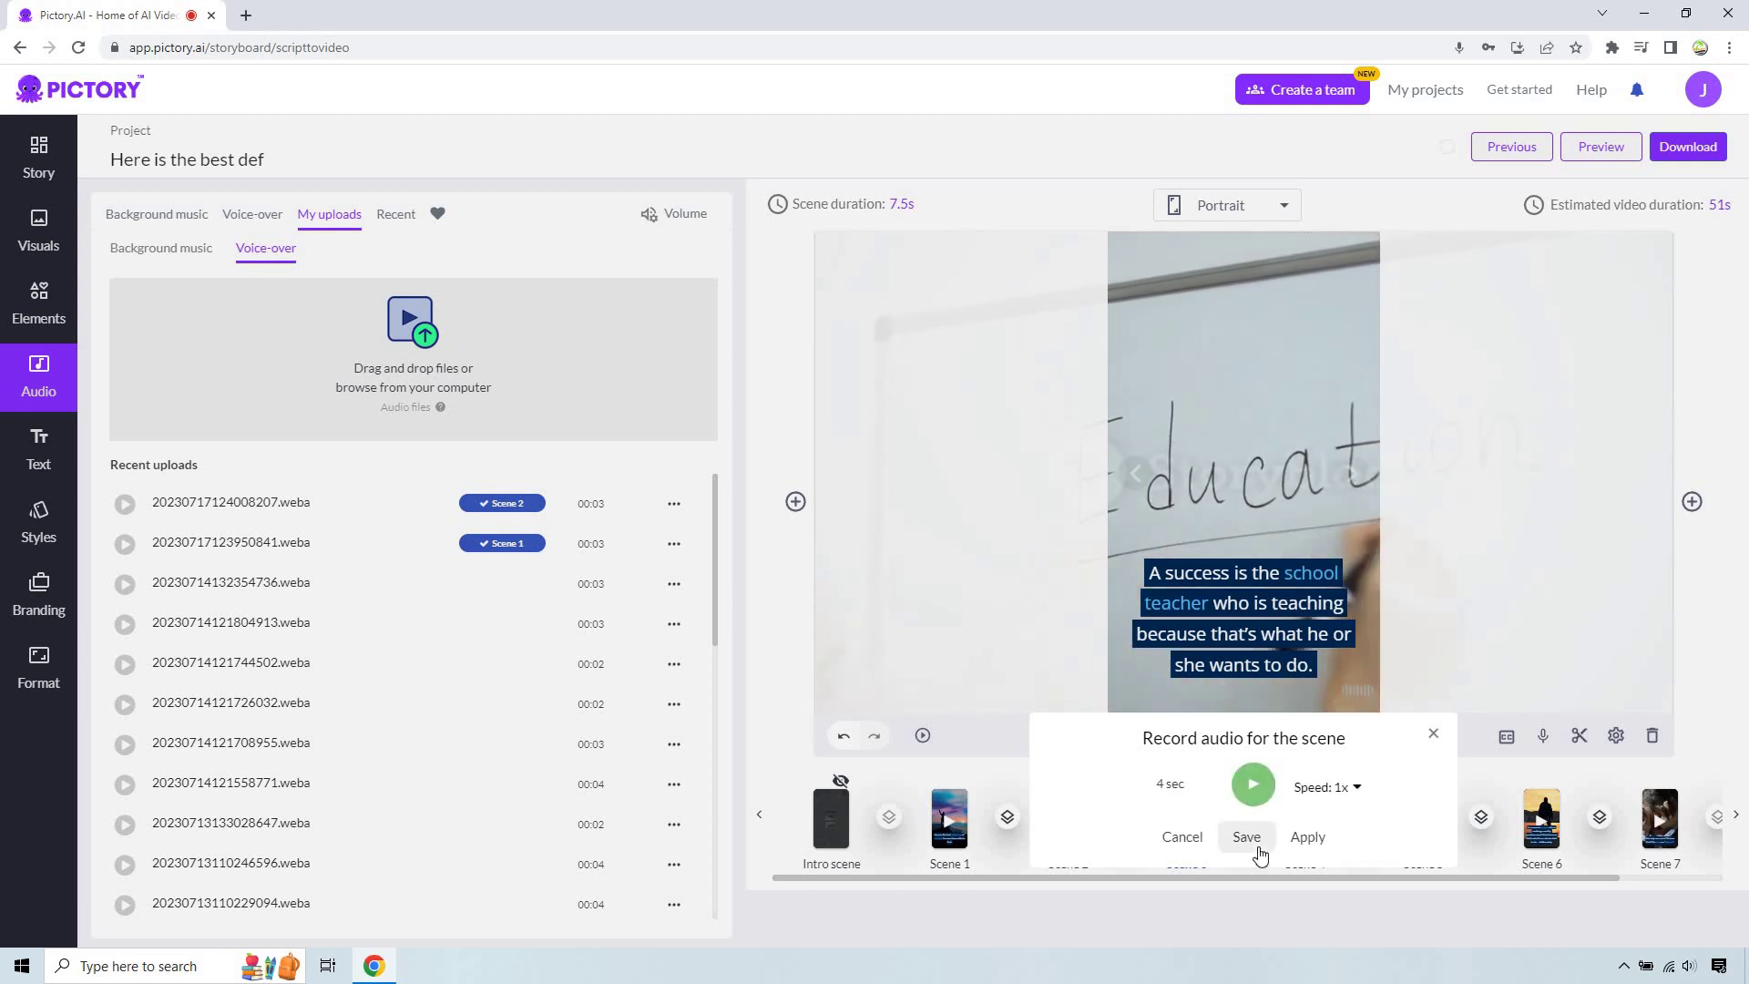
click(1308, 846)
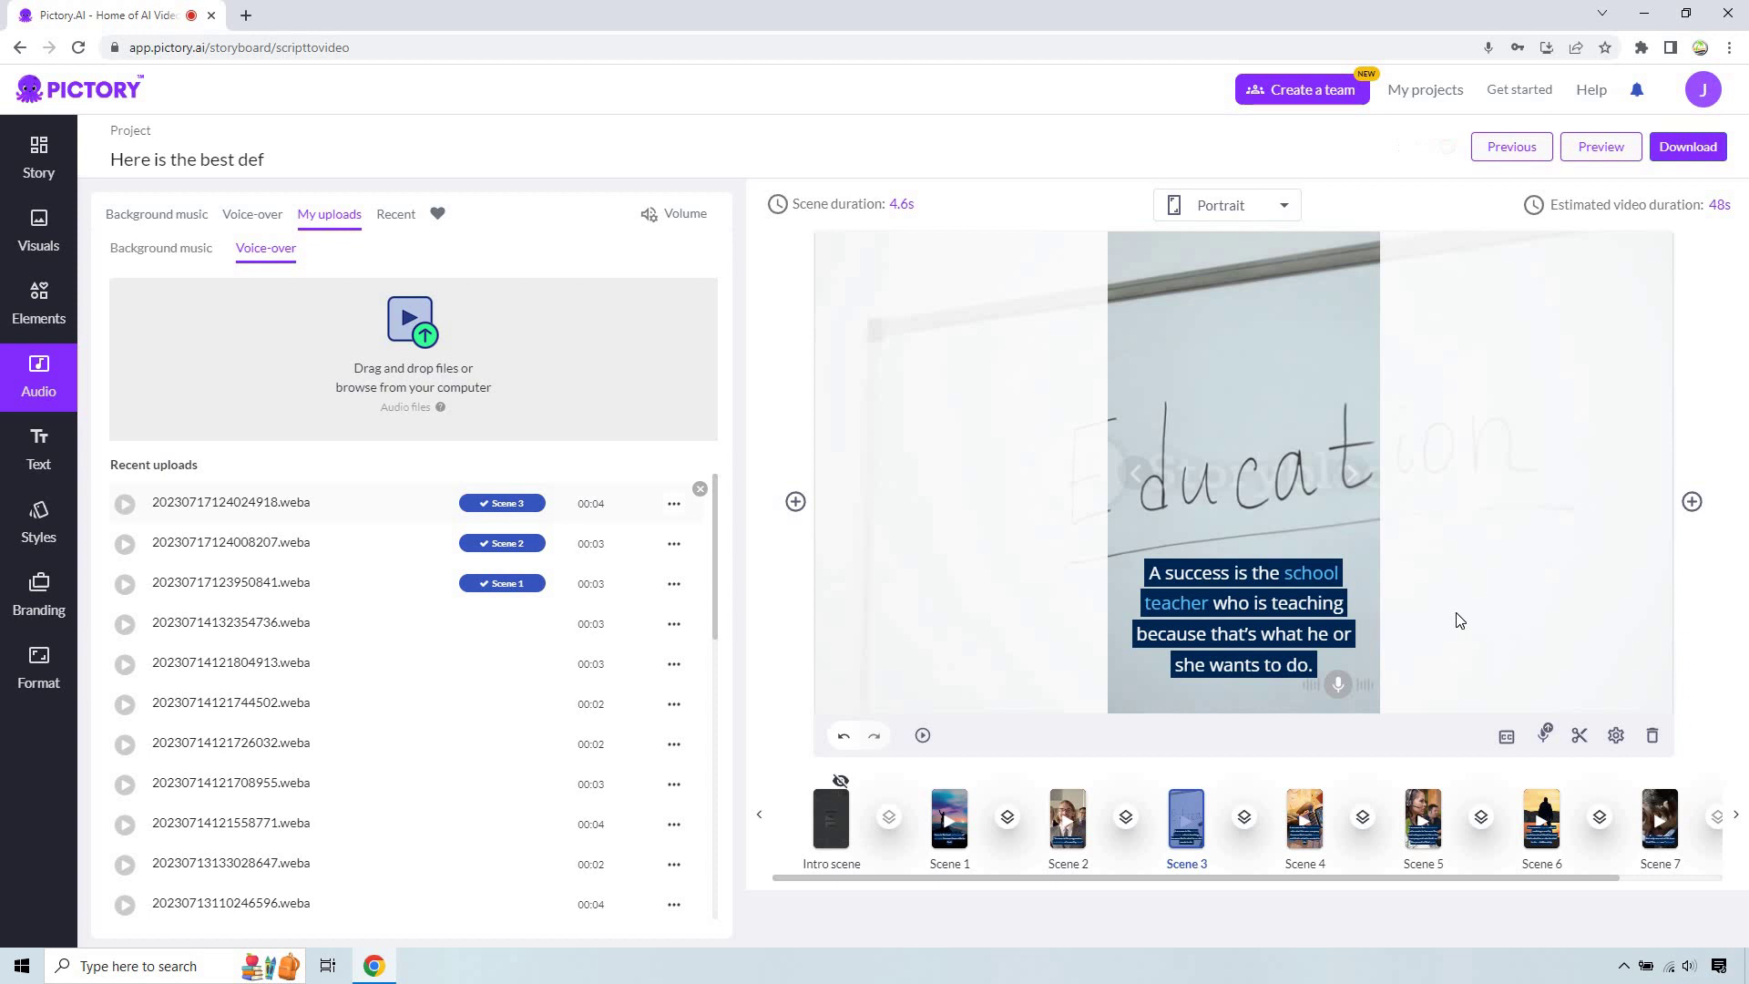
Step: Record a 5-second voice-over for Scene 4, cutting the scene to 5.9s
click(1309, 802)
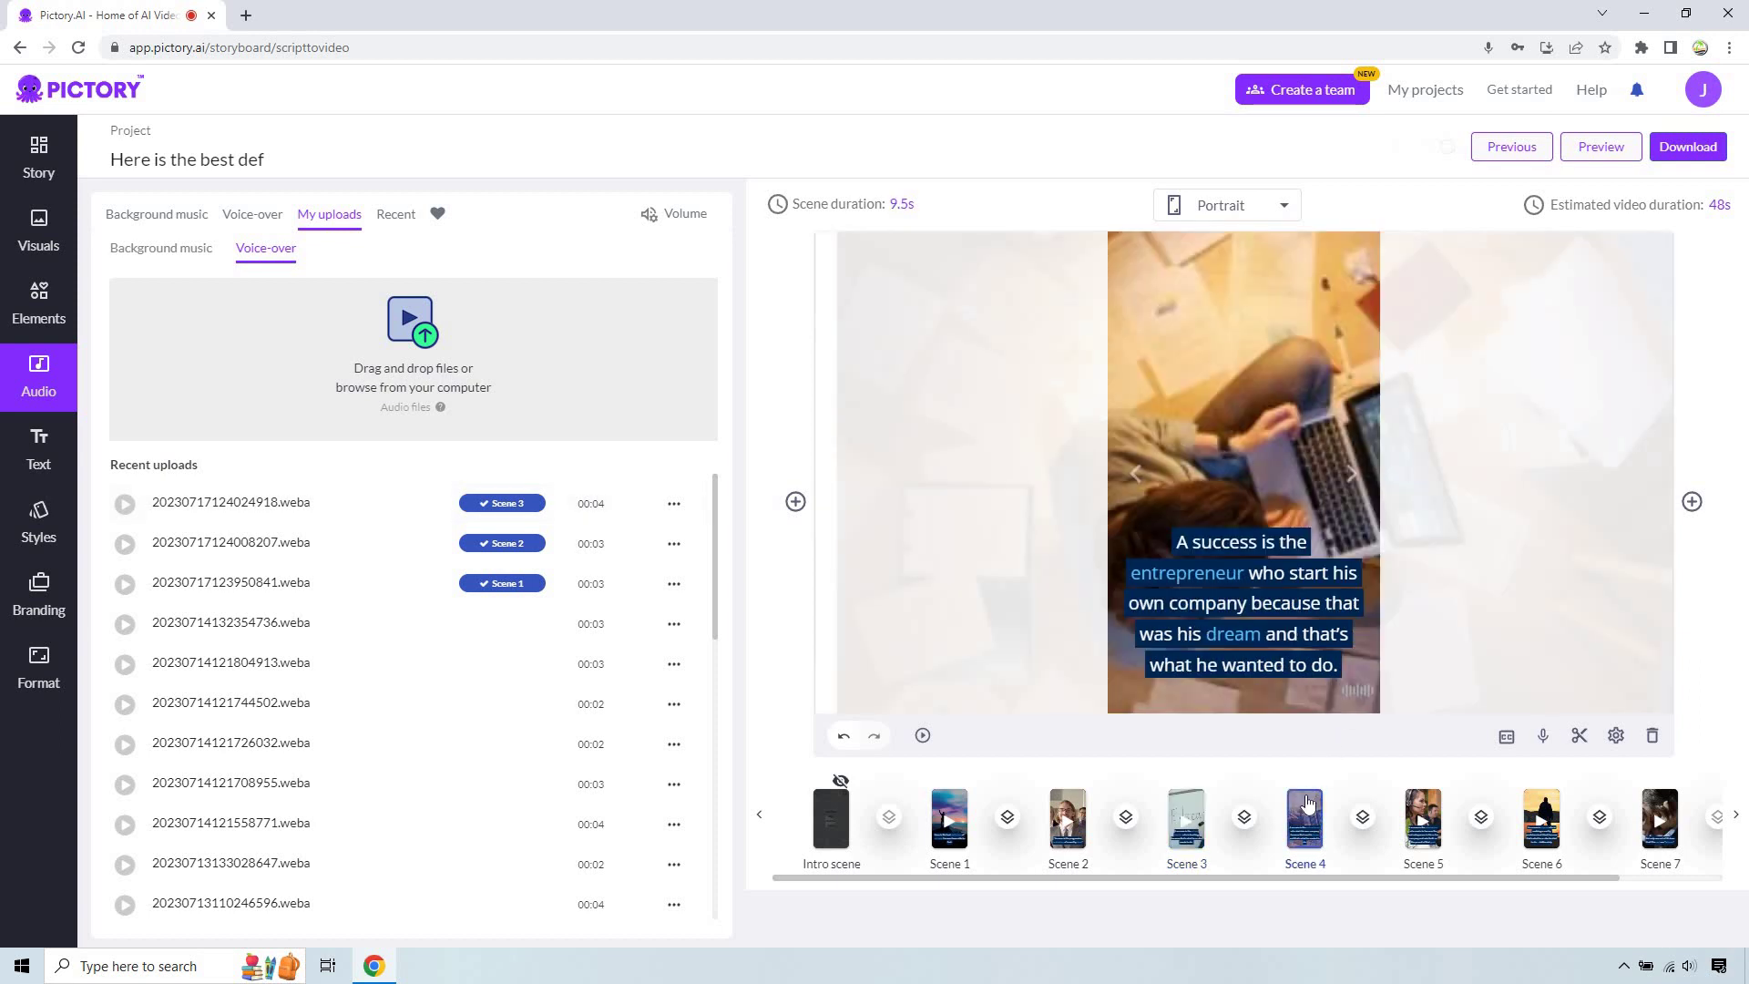
click(1543, 735)
click(1476, 692)
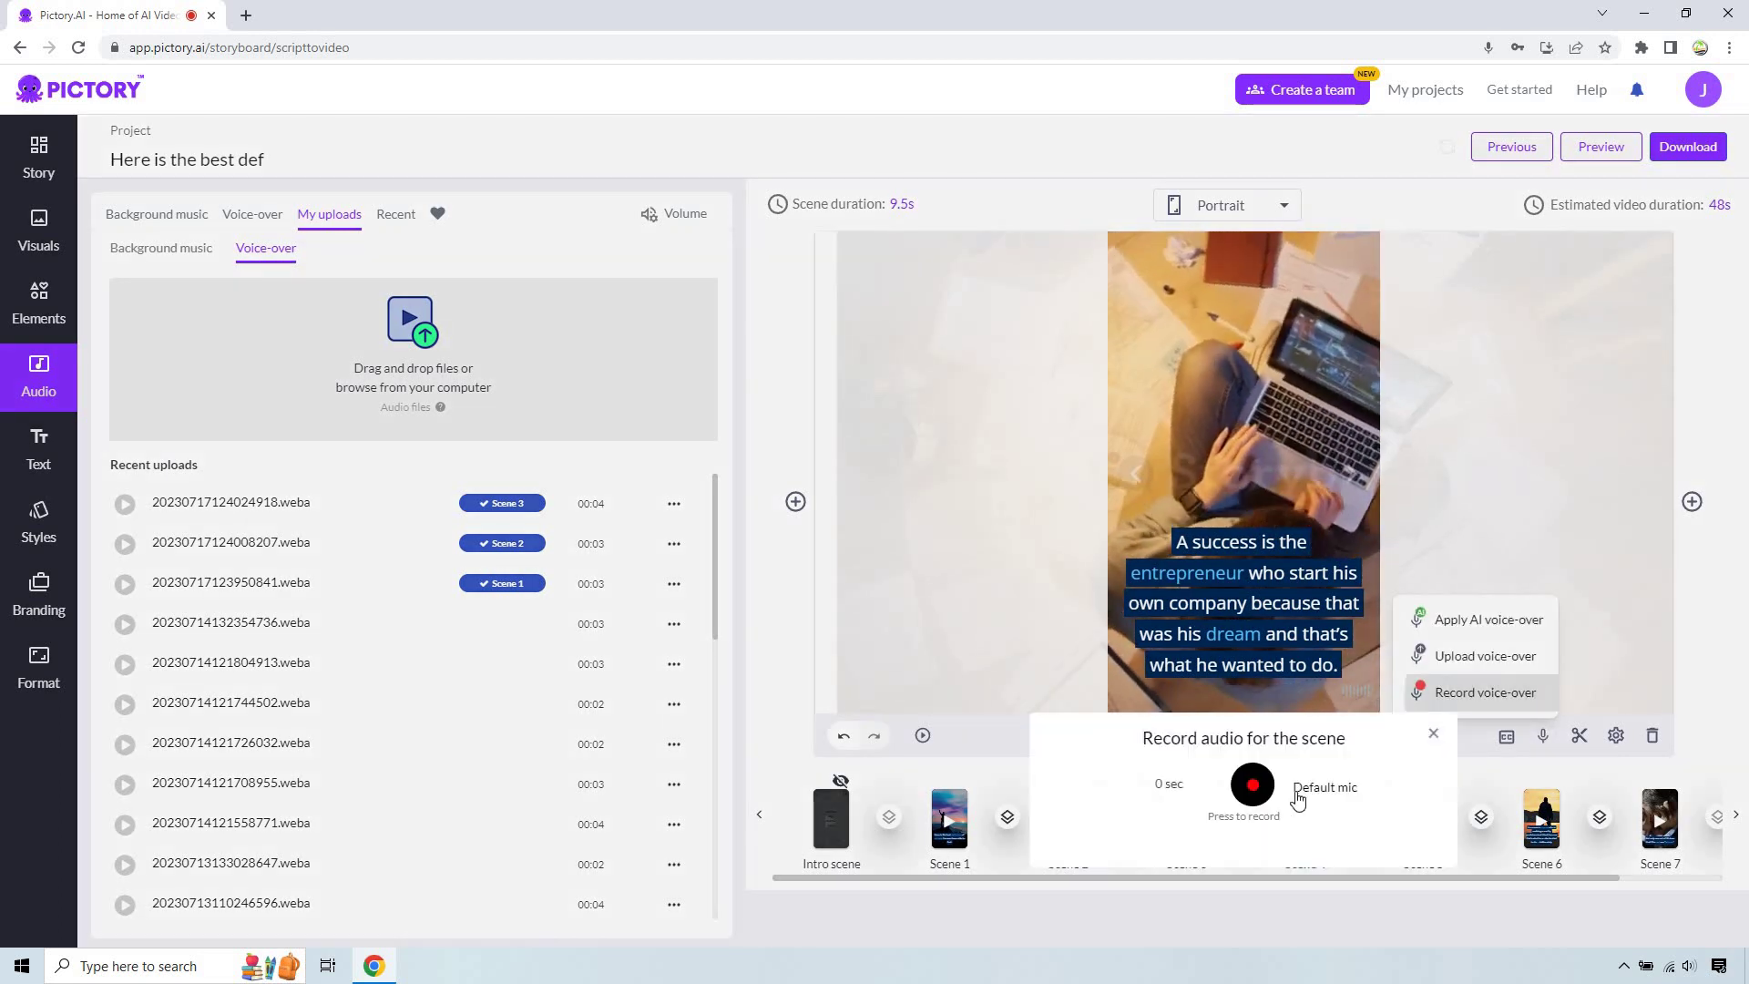
click(1251, 782)
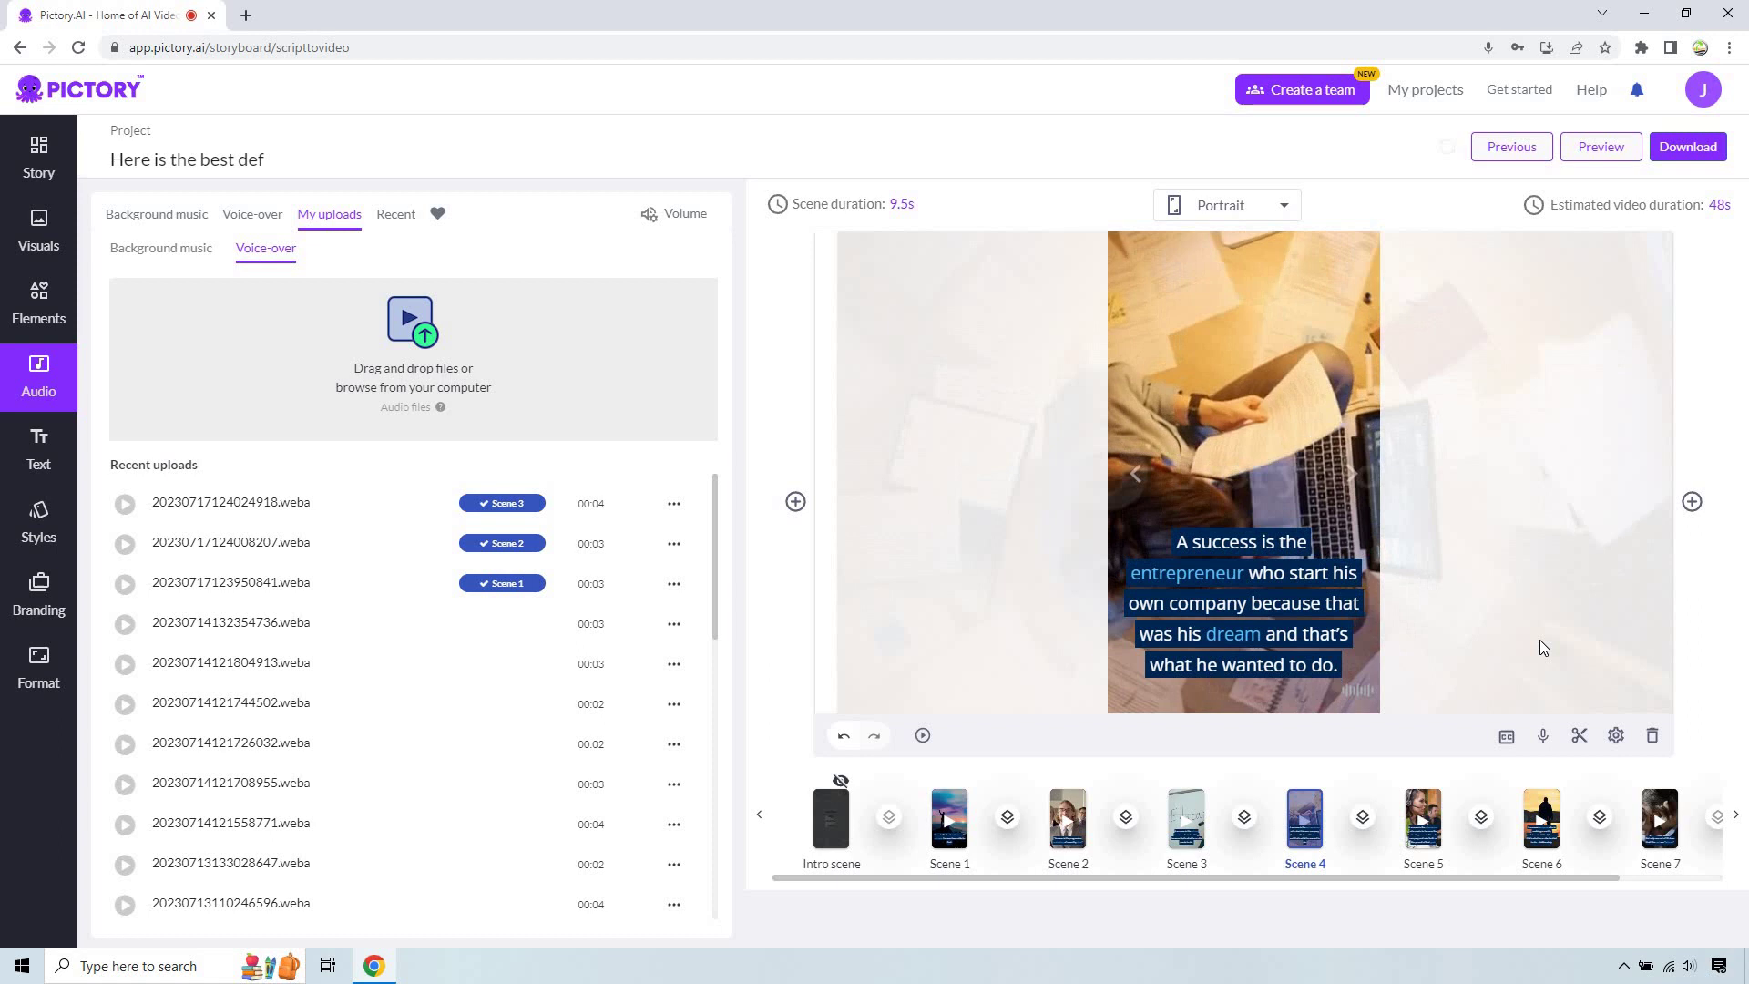
click(1544, 734)
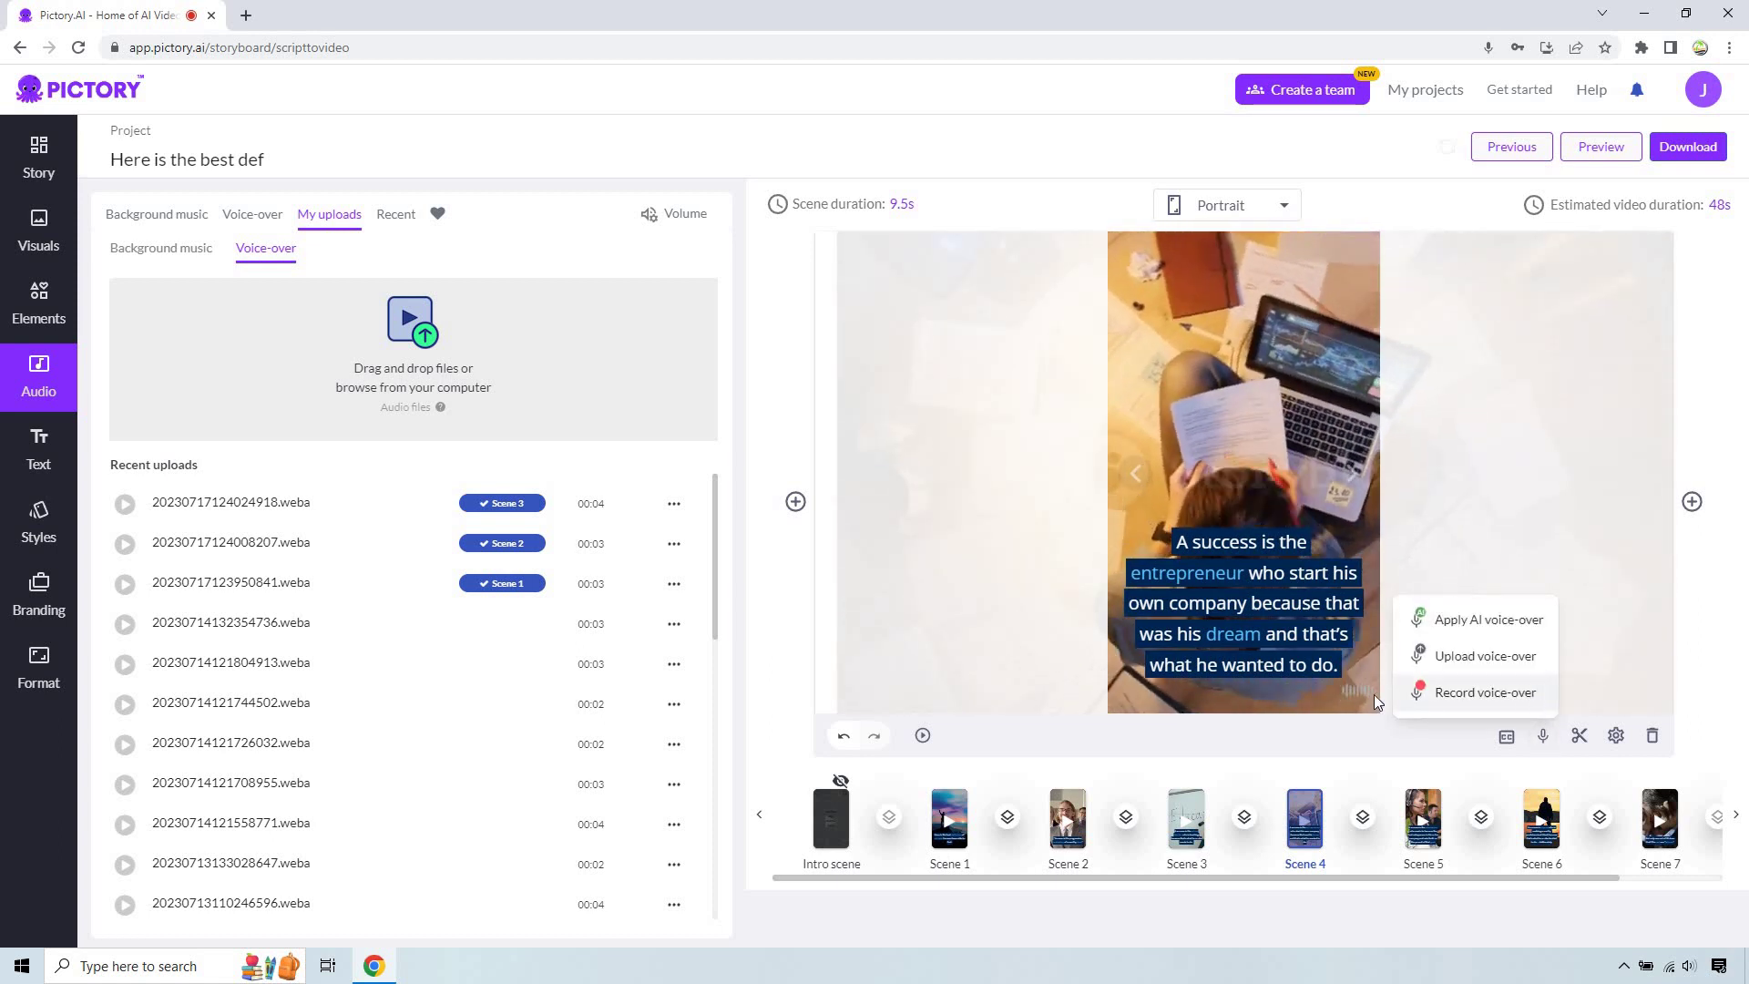
click(1421, 692)
click(1252, 786)
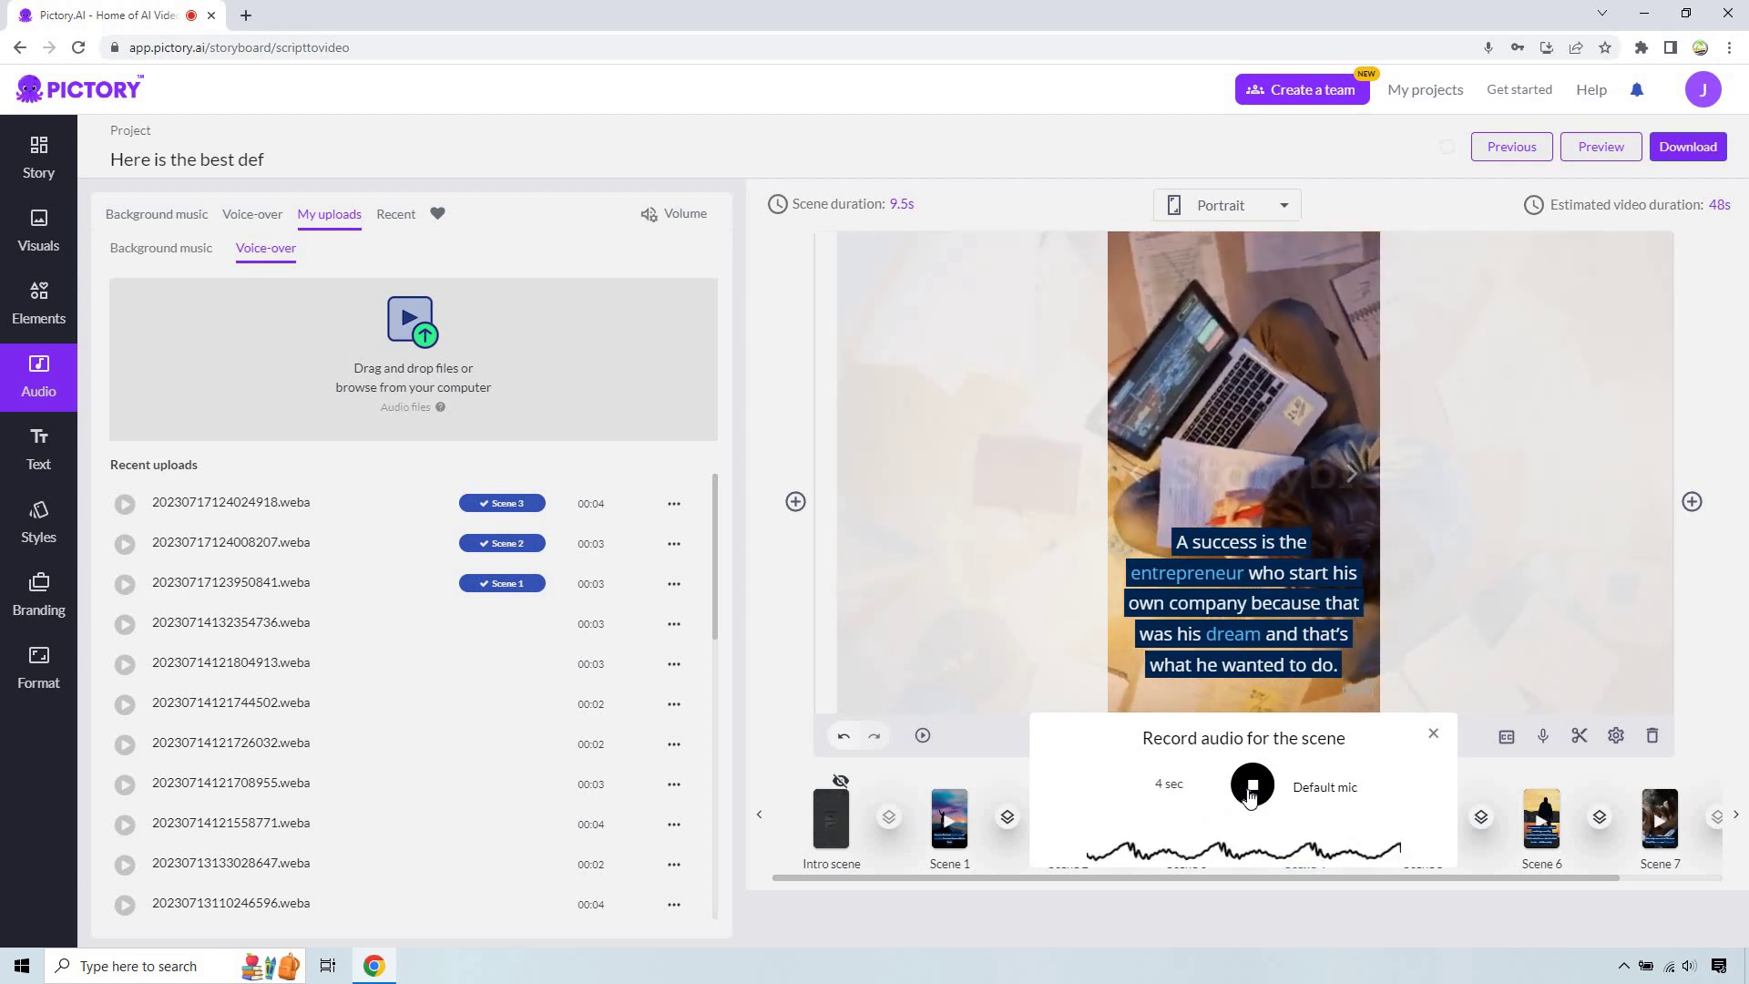
click(1251, 787)
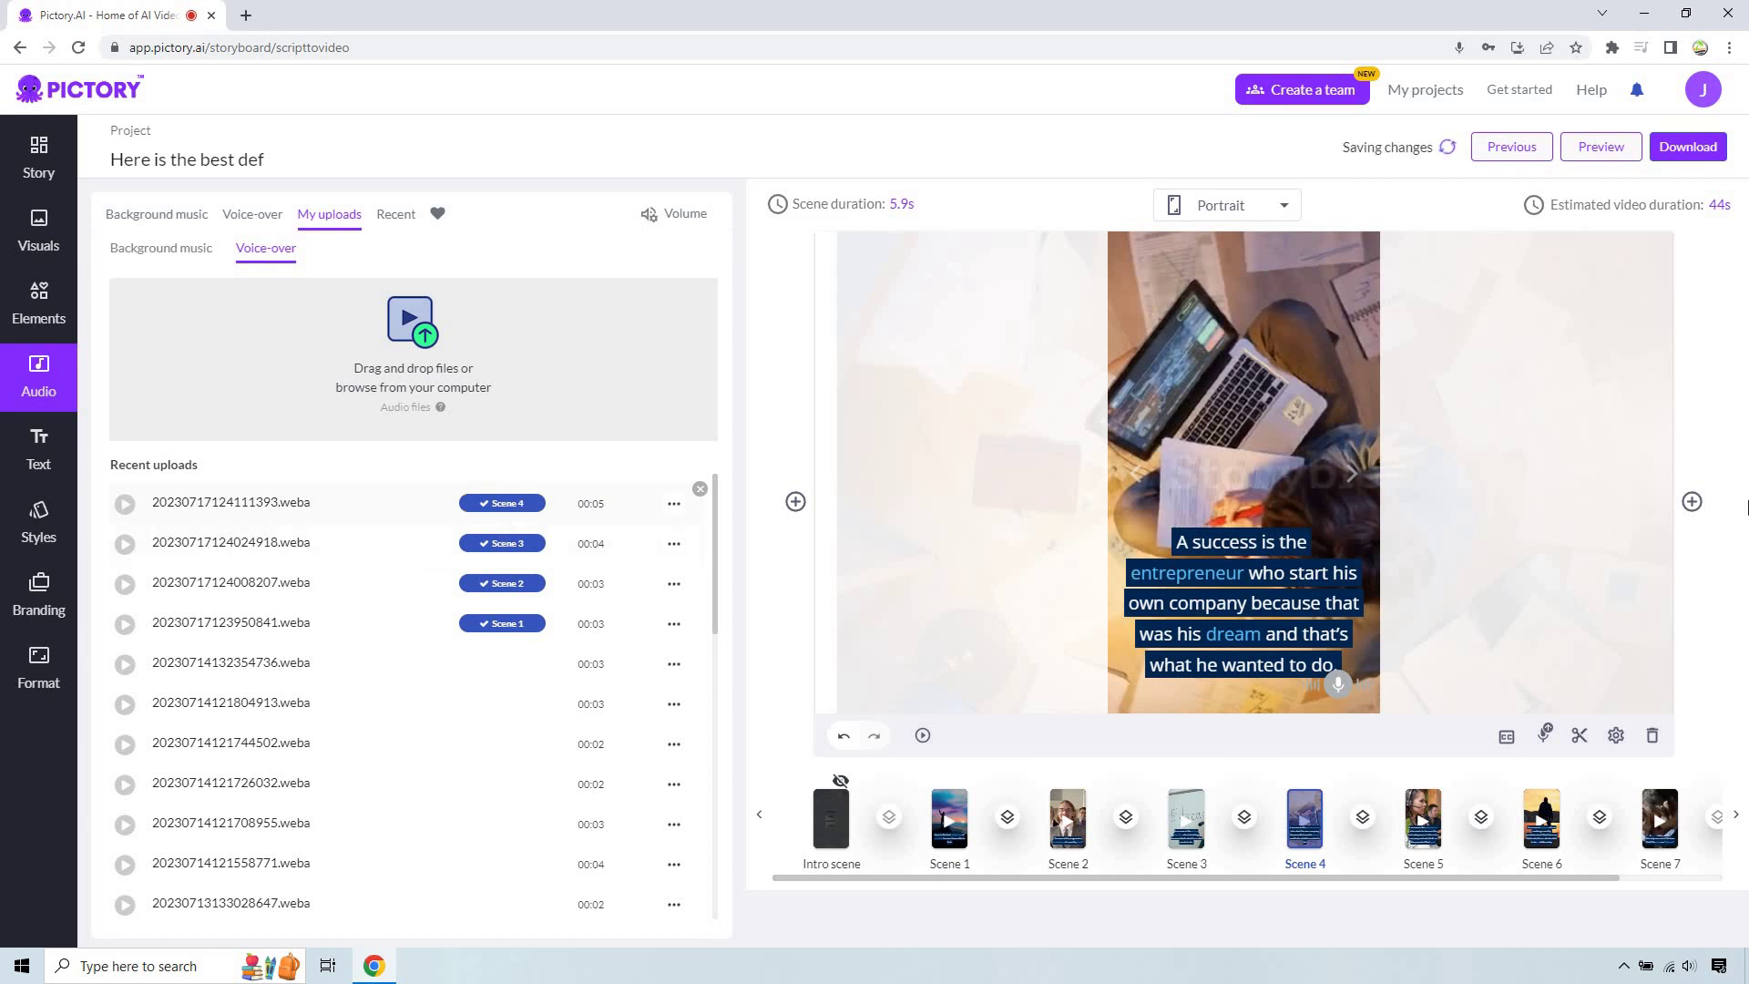
Step: Raise the Windows speaker volume and return to Scene 1
click(1690, 966)
key(Up)
key(Up)
key(Up)
key(Up)
key(Up)
key(Up)
key(Up)
key(Up)
key(Up)
key(Up)
key(Up)
key(Up)
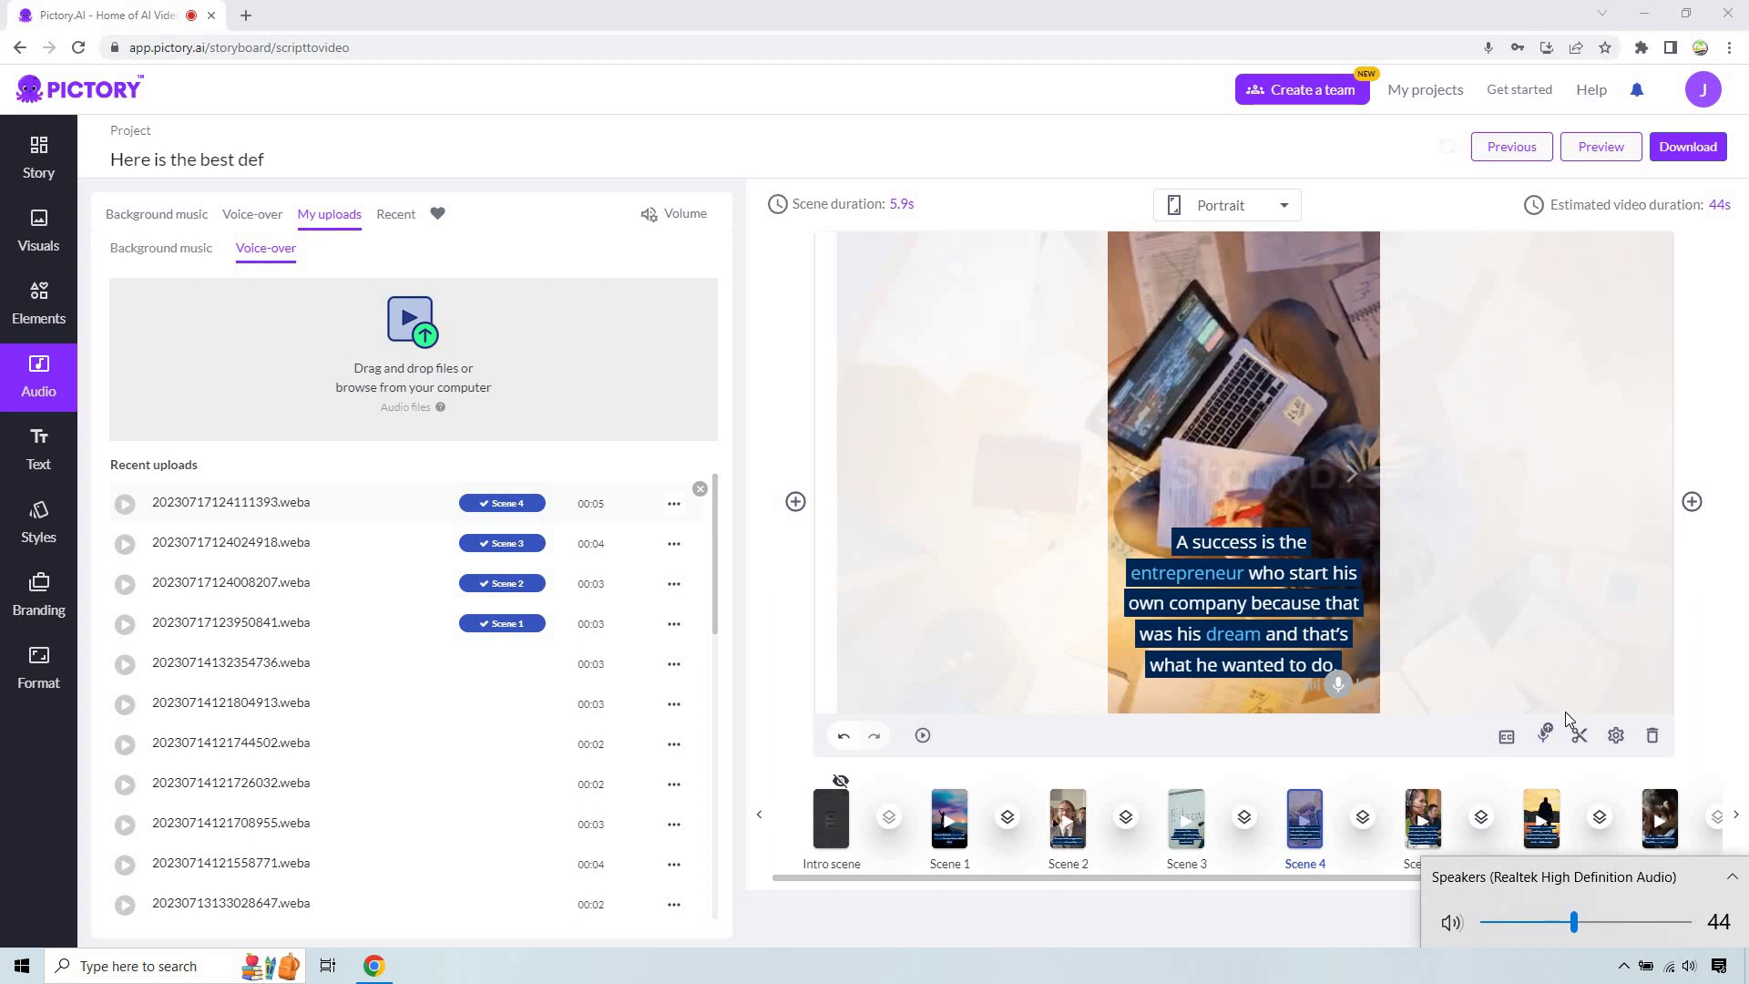
key(Up)
key(Up)
key(Up)
key(Up)
key(Up)
key(Up)
key(Up)
key(Up)
key(Up)
key(Up)
key(Up)
key(Up)
key(Up)
click(948, 804)
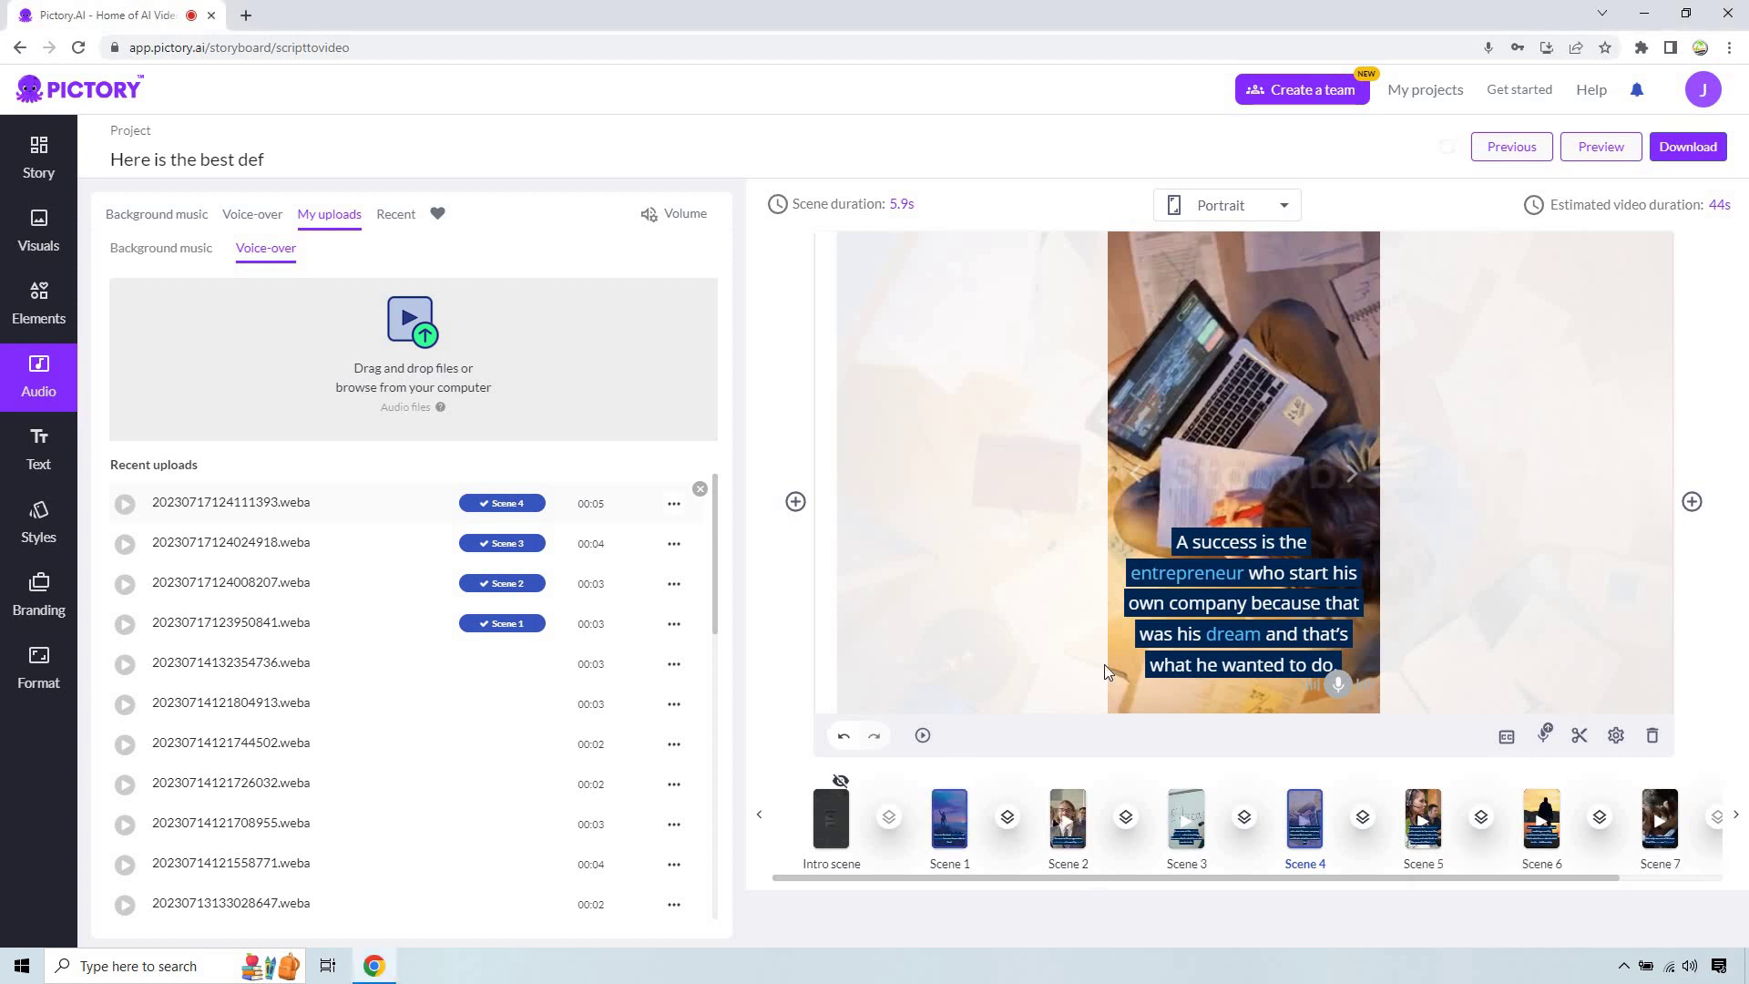
click(1602, 148)
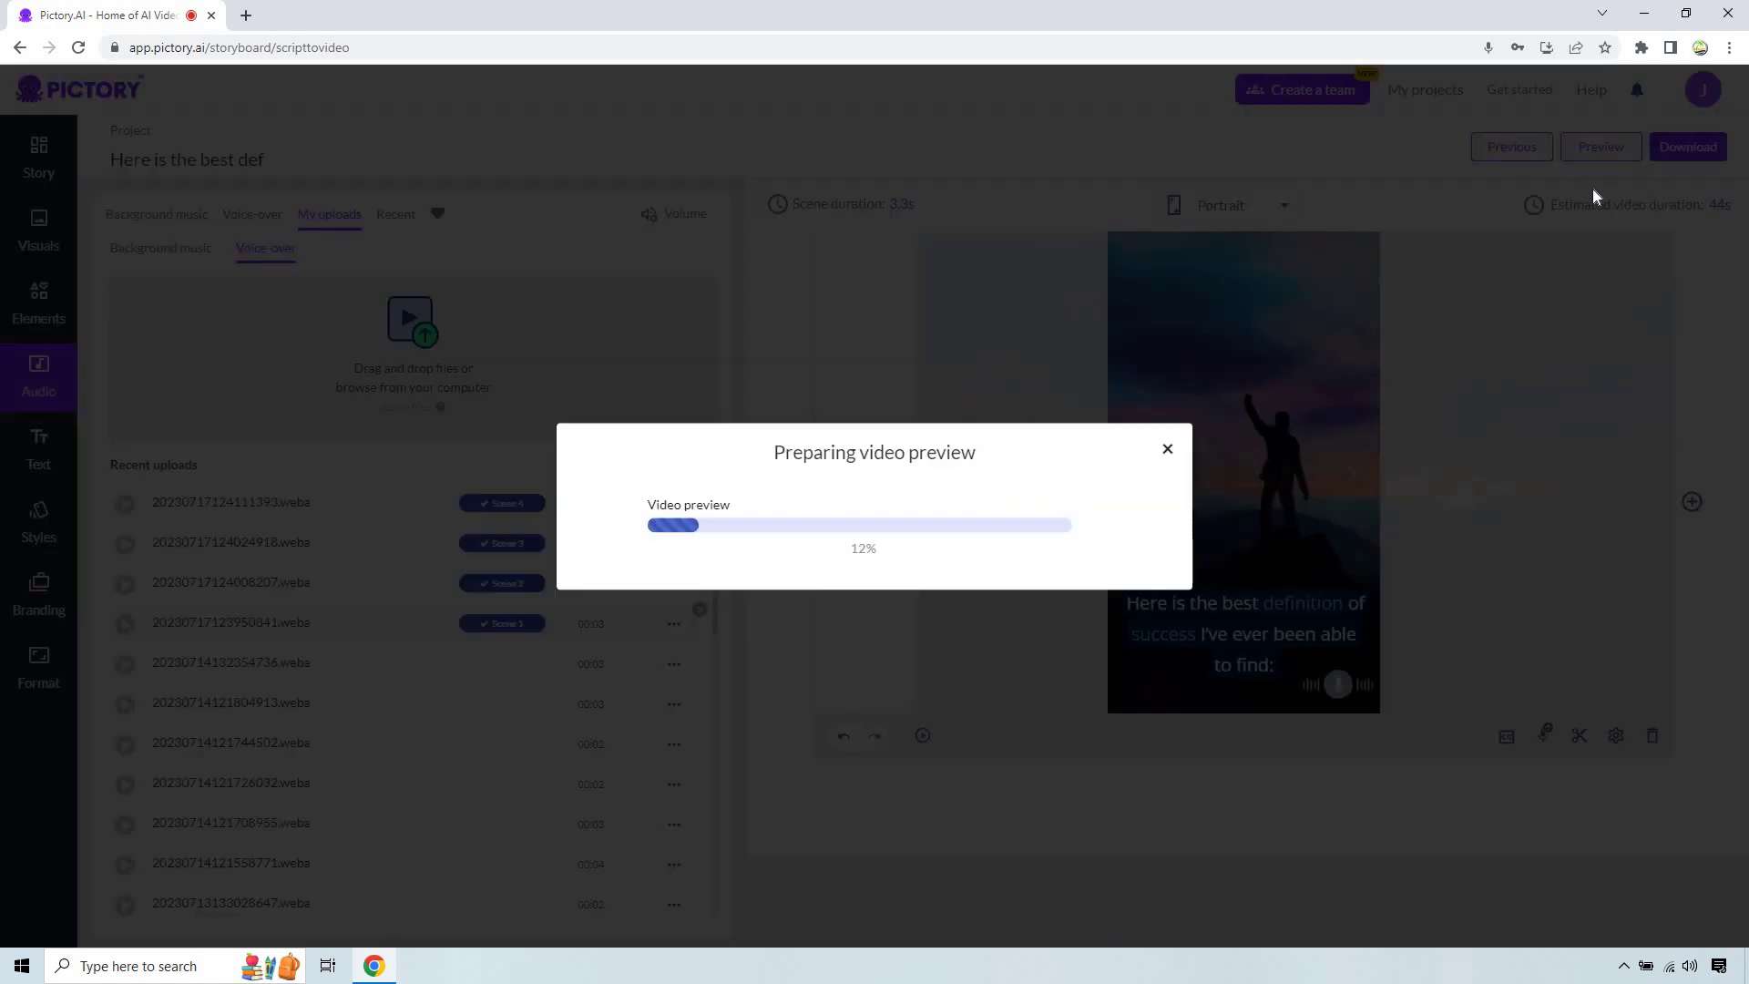
click(1690, 966)
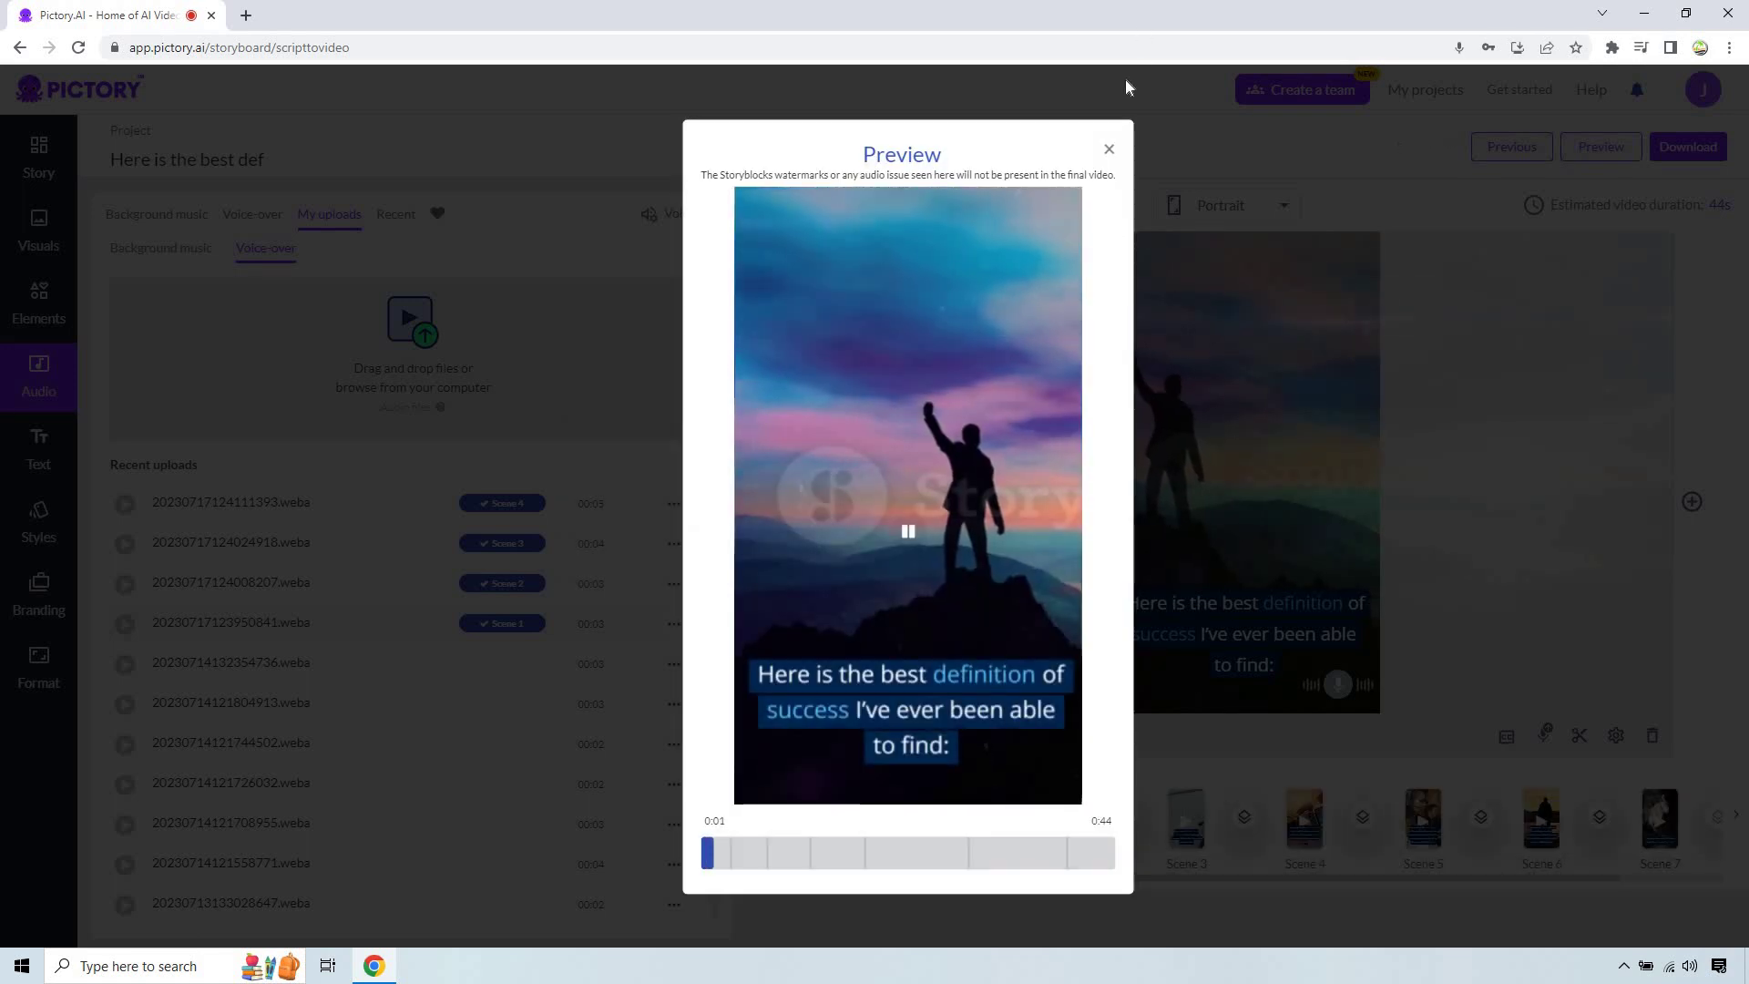
click(1109, 151)
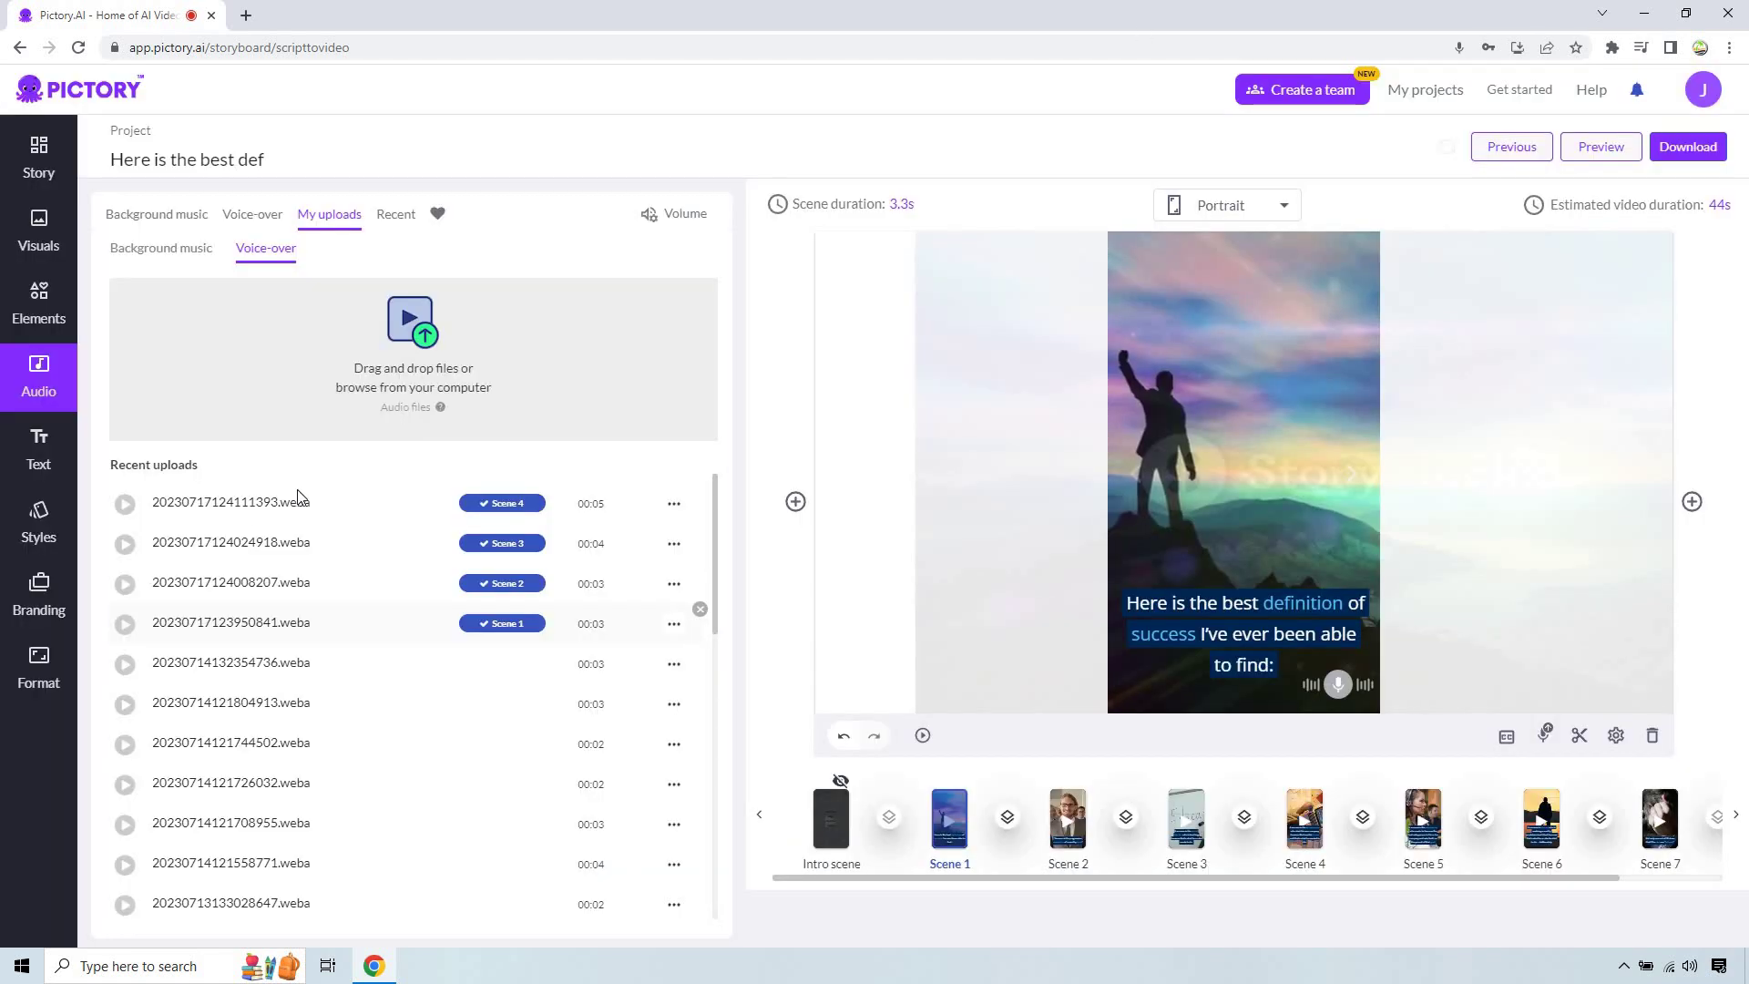
Step: Show the Background music library, then preview the full 44-second video and close the preview
click(157, 215)
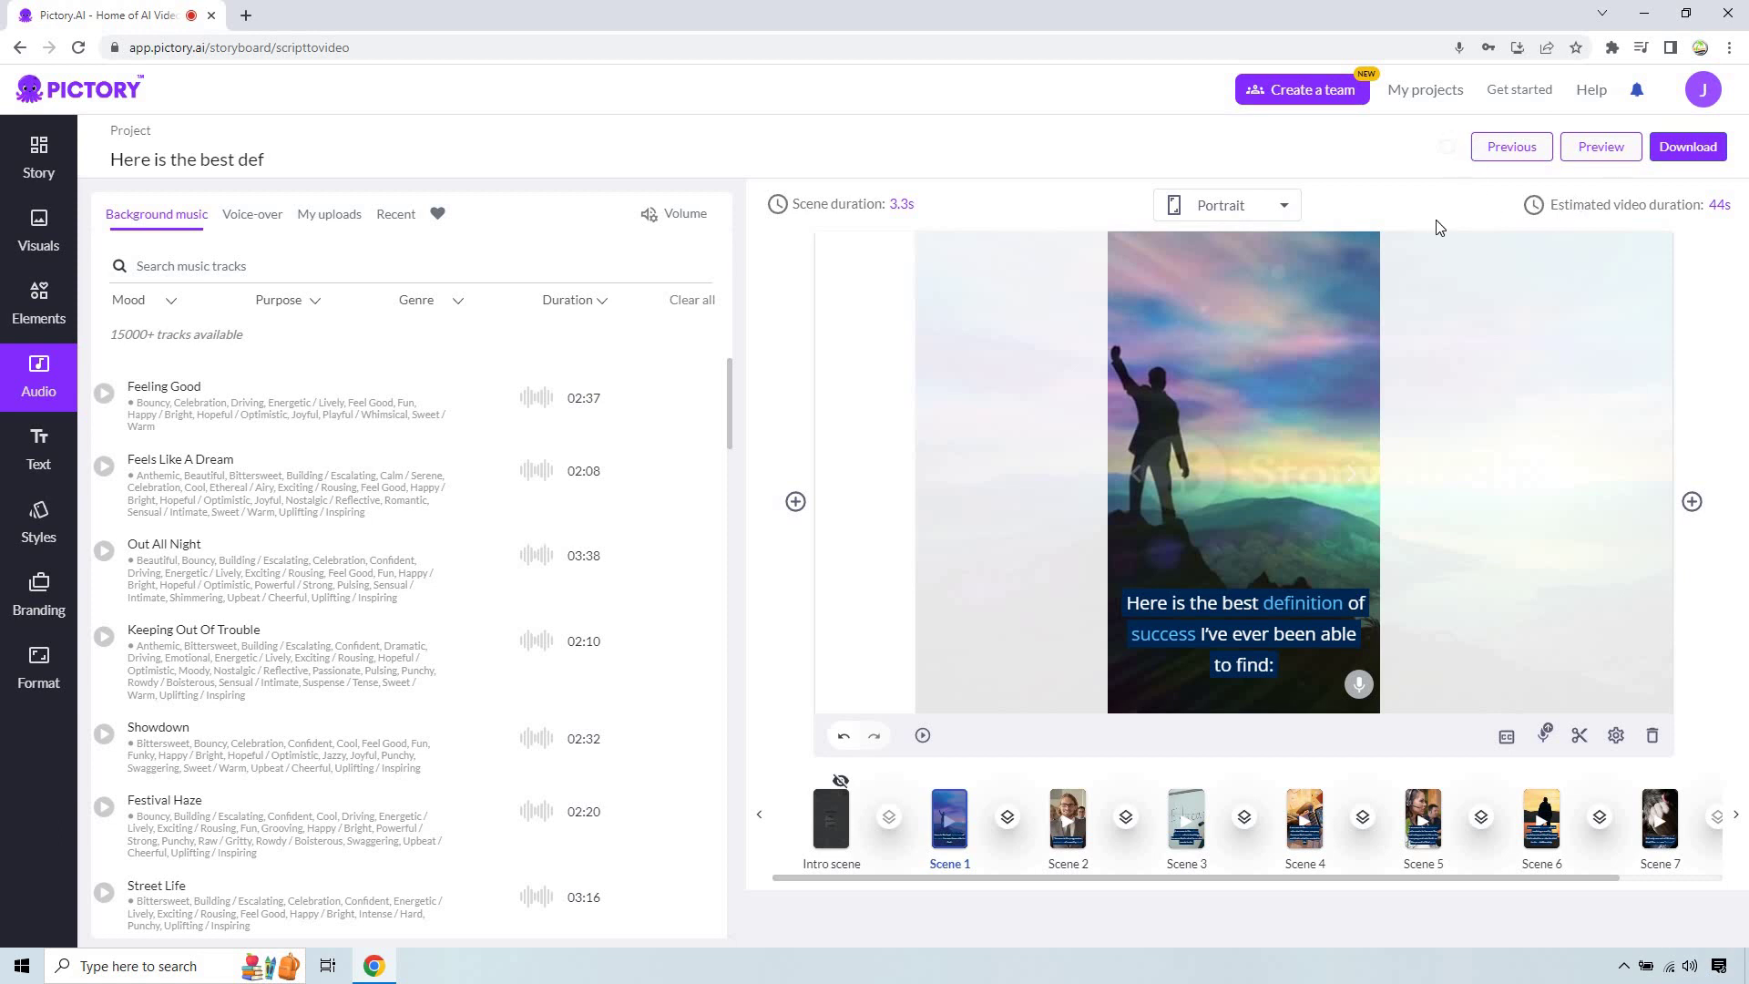
click(1599, 148)
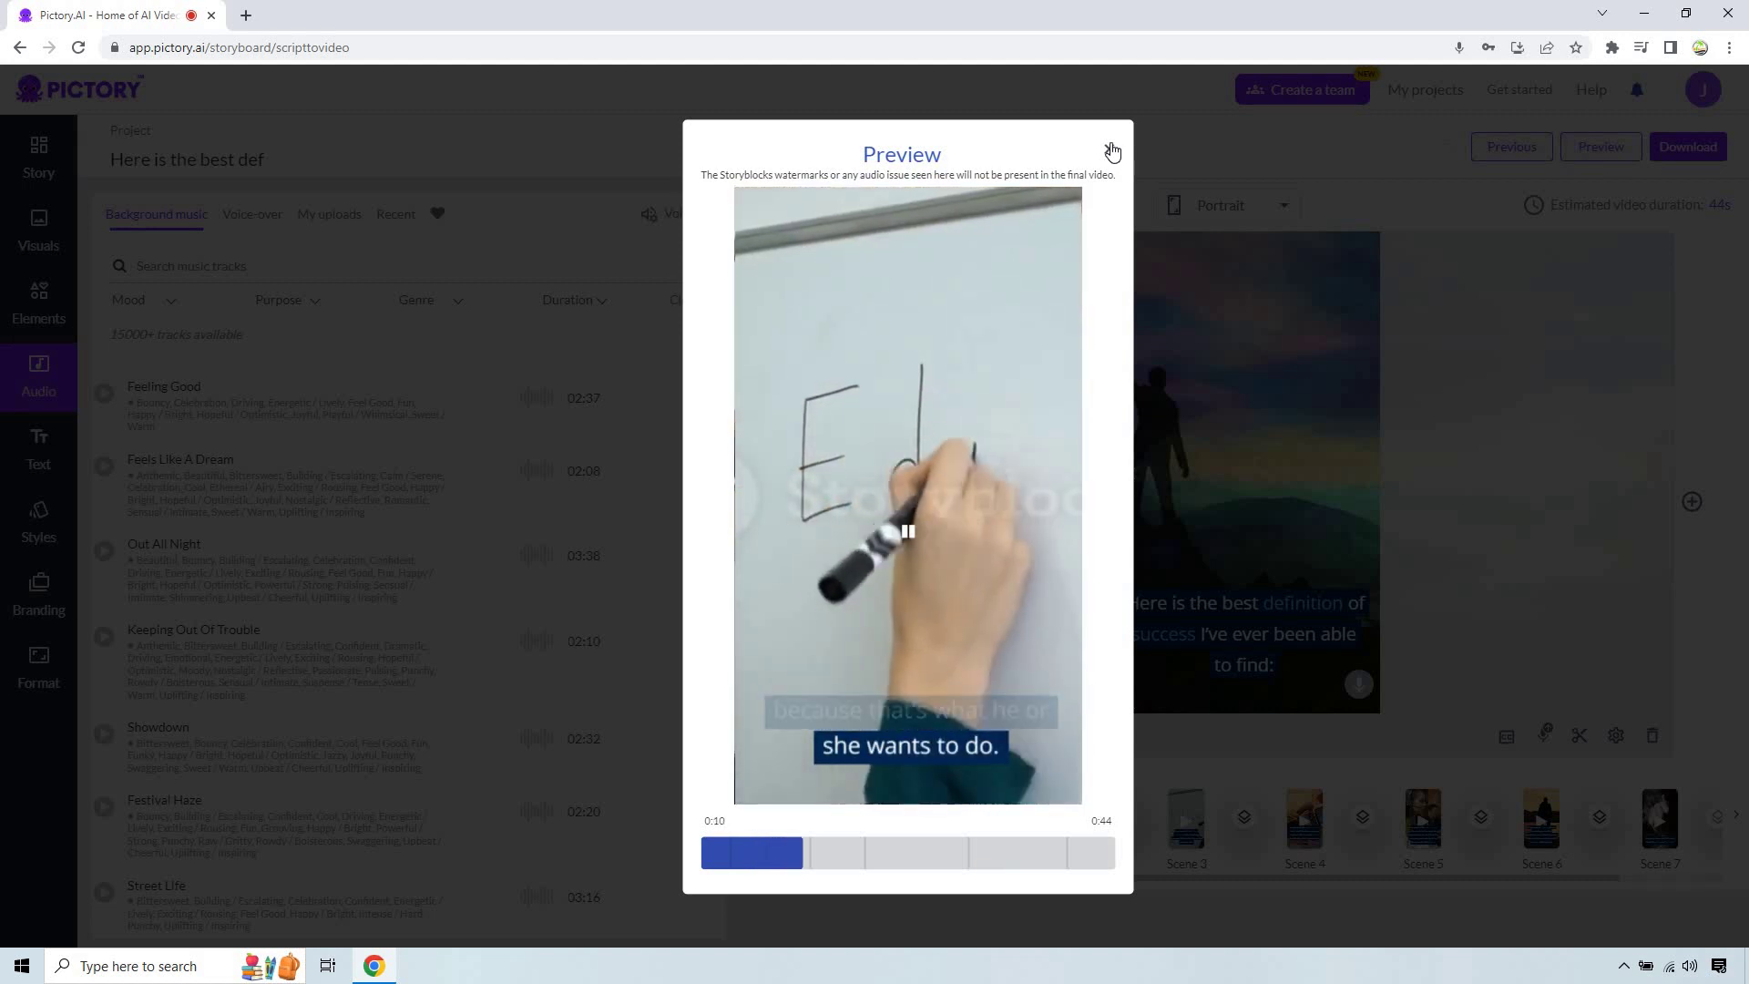
click(1113, 151)
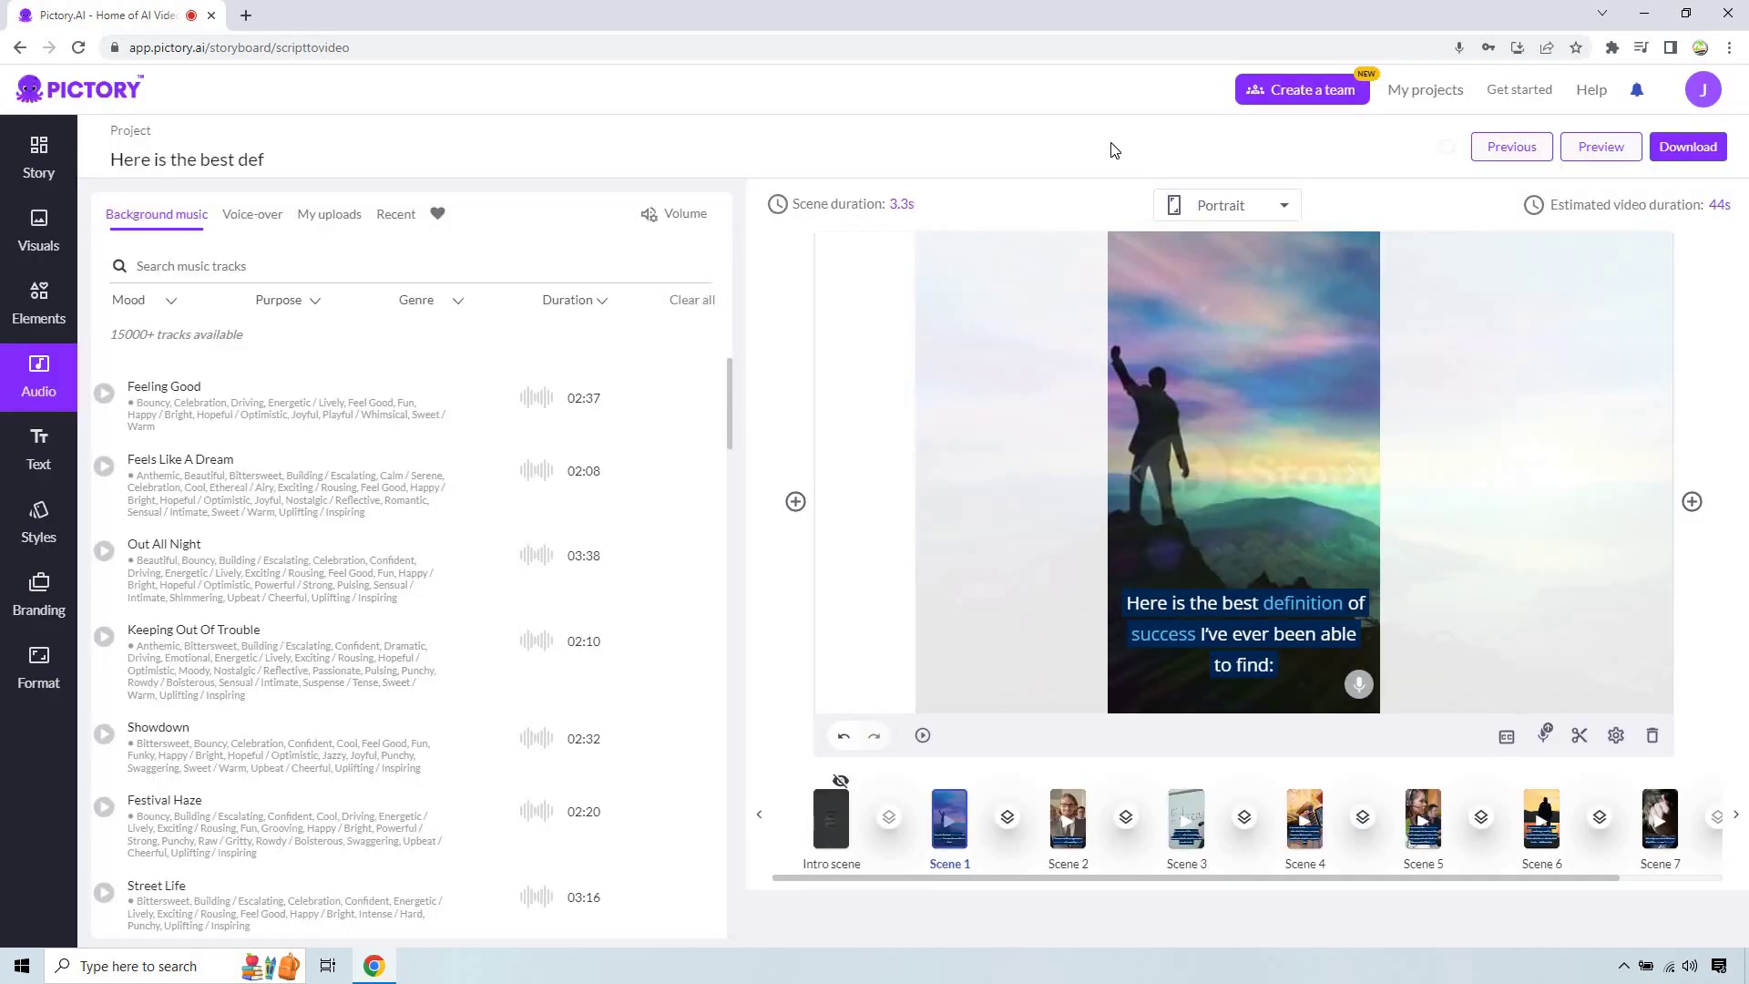
Step: In Format settings, choose 1080p resolution while keeping the 9:16 Portrait ratio
click(39, 663)
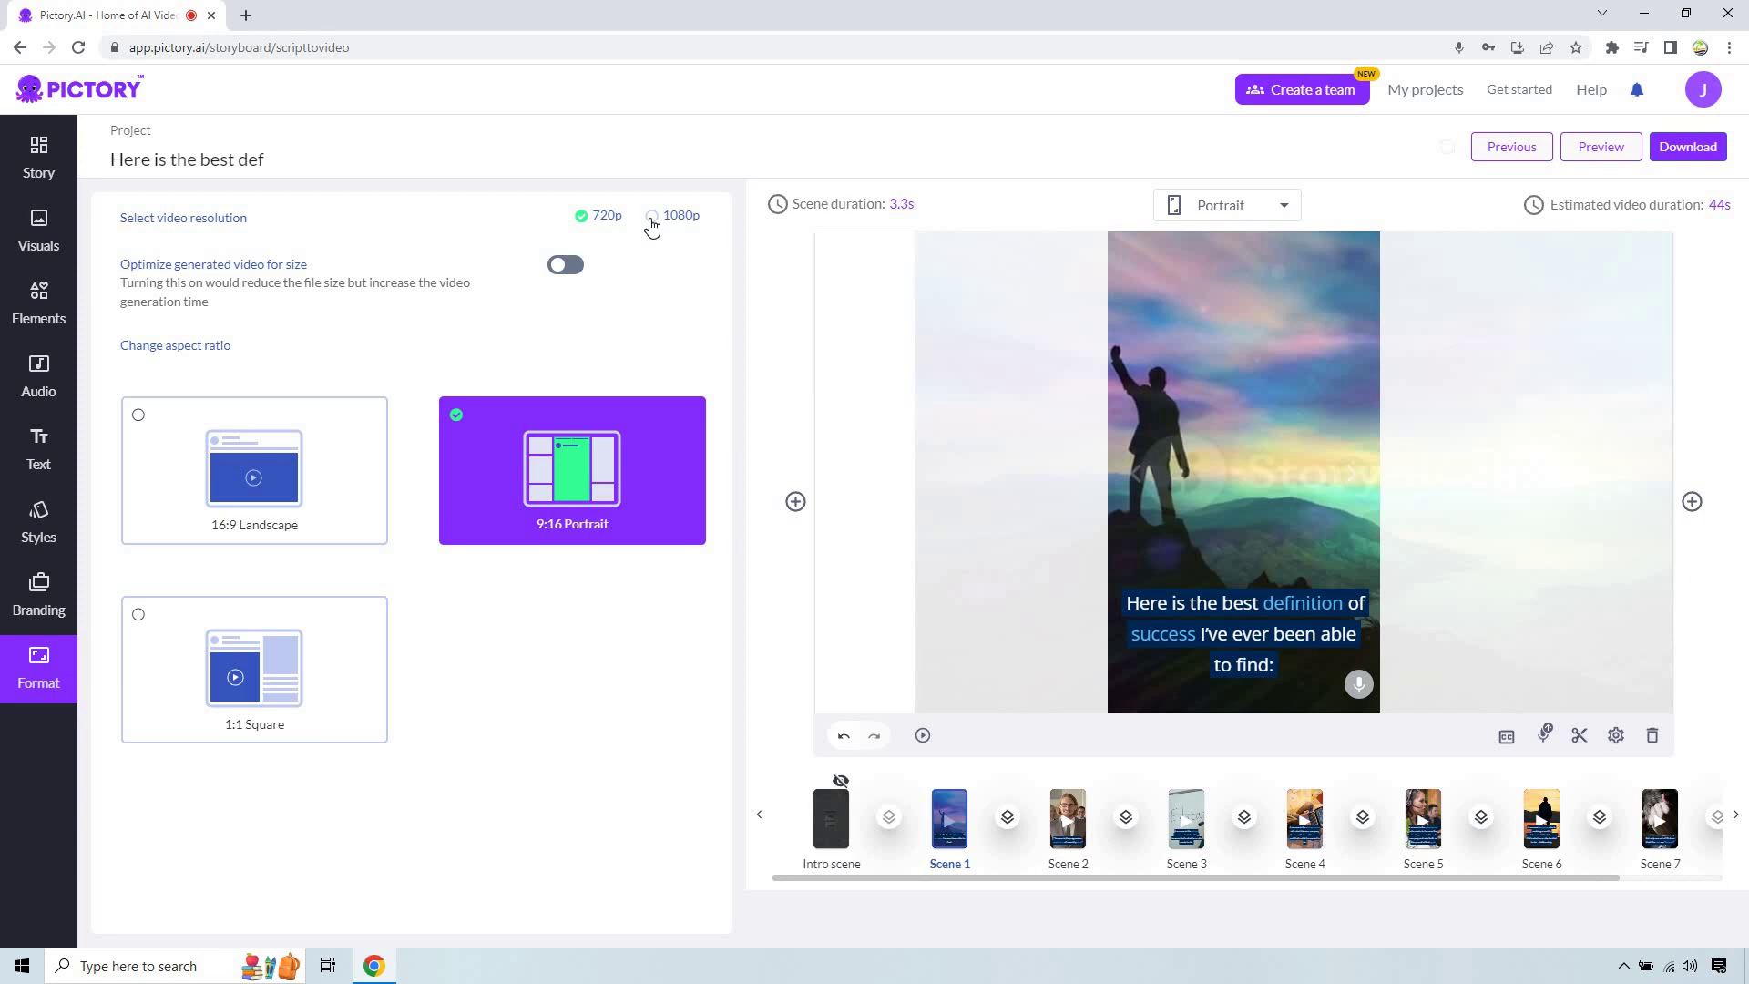
click(652, 218)
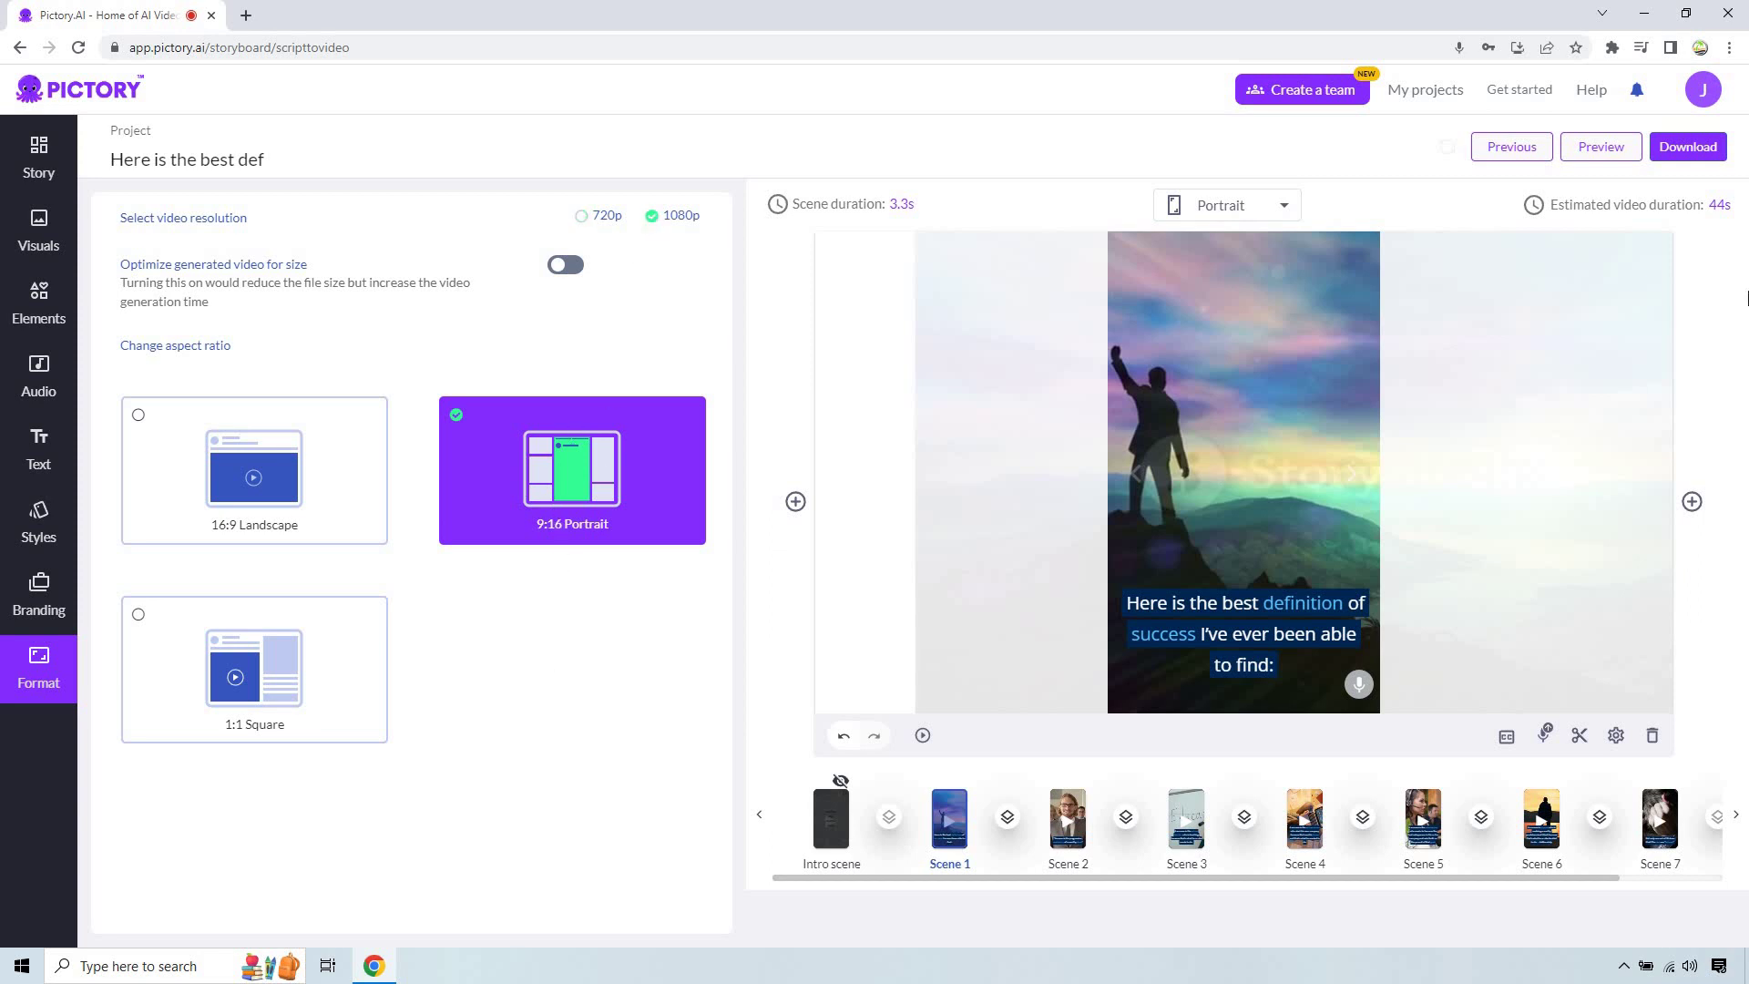